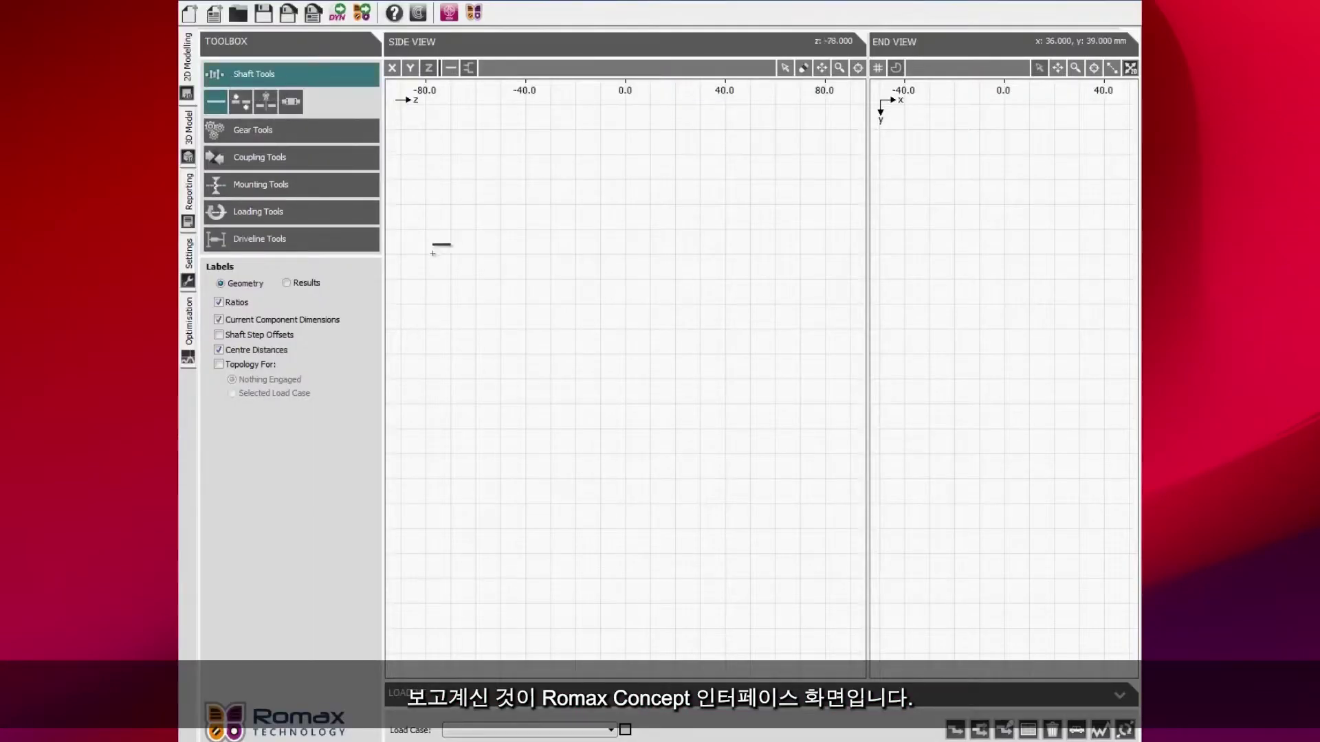
Add three shafts one below another in the side view, with the lowest one starting near z = 2 mm.
{"action": "left_click", "coordinate": [428, 256]}
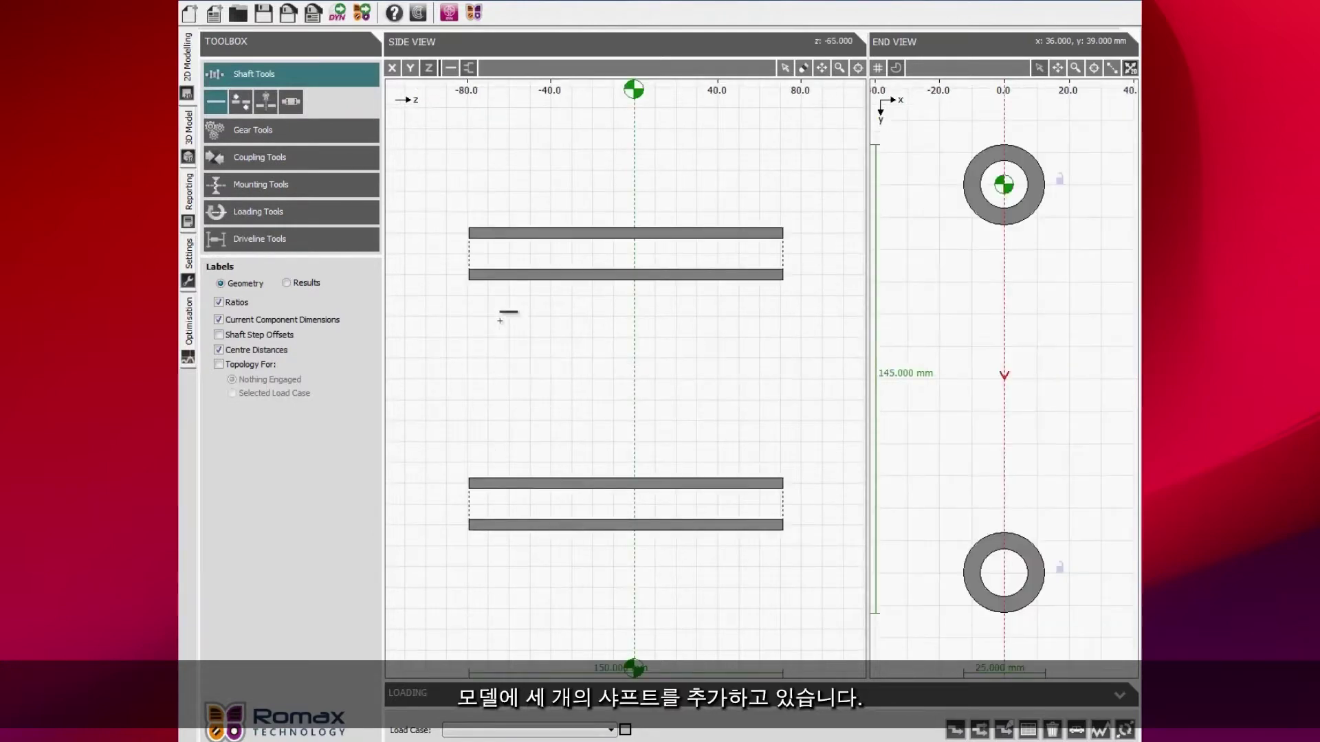
{"action": "scroll", "coordinate": [500, 321], "scroll_direction": "down", "scroll_amount": 1}
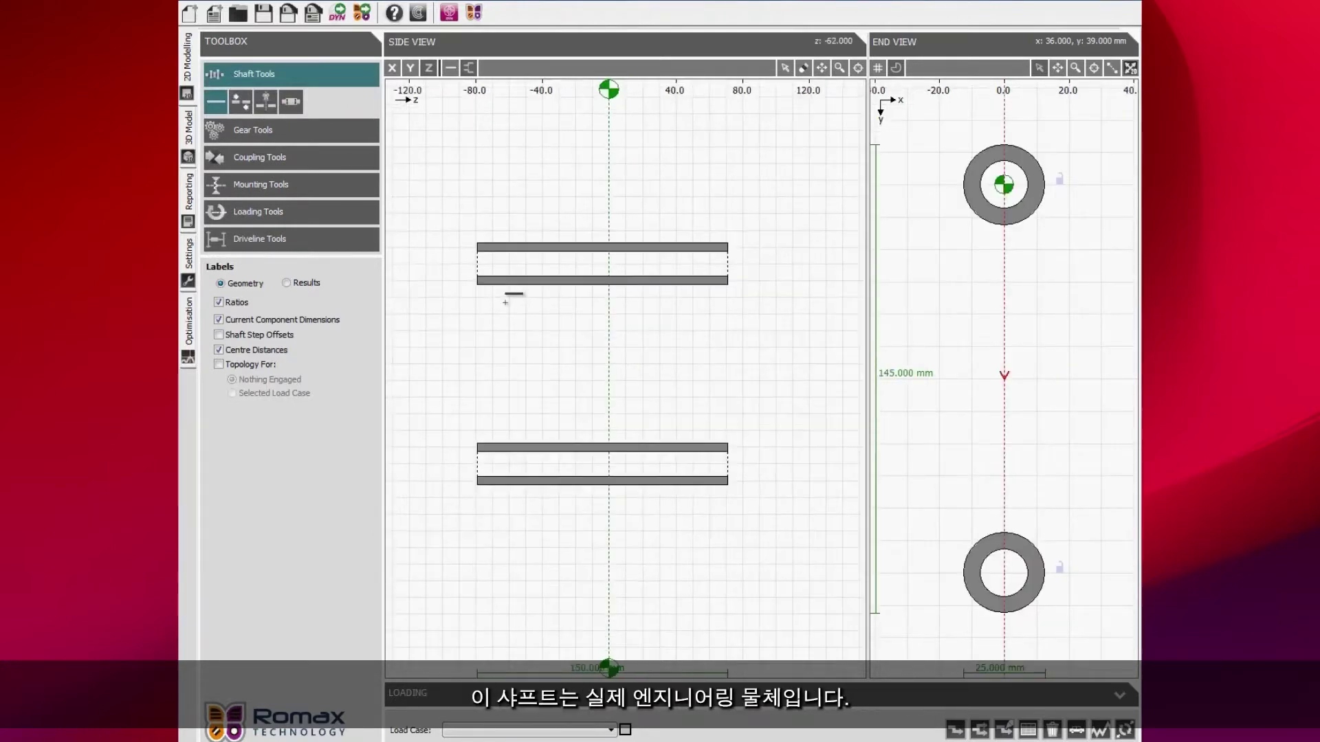
{"action": "left_click", "coordinate": [612, 646]}
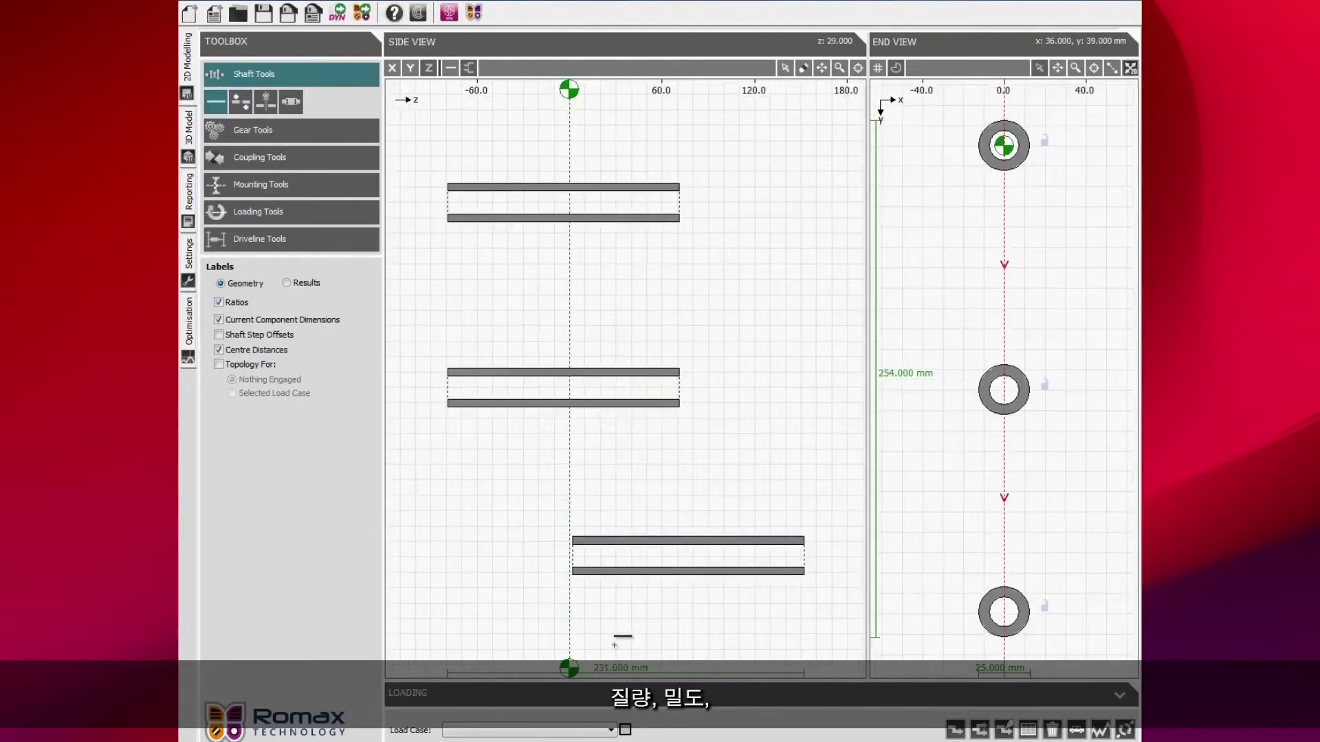
Lengthen the upper shaft, and extend the middle shaft to about 205 mm.
{"action": "left_click", "coordinate": [785, 69]}
{"action": "left_click", "coordinate": [671, 219]}
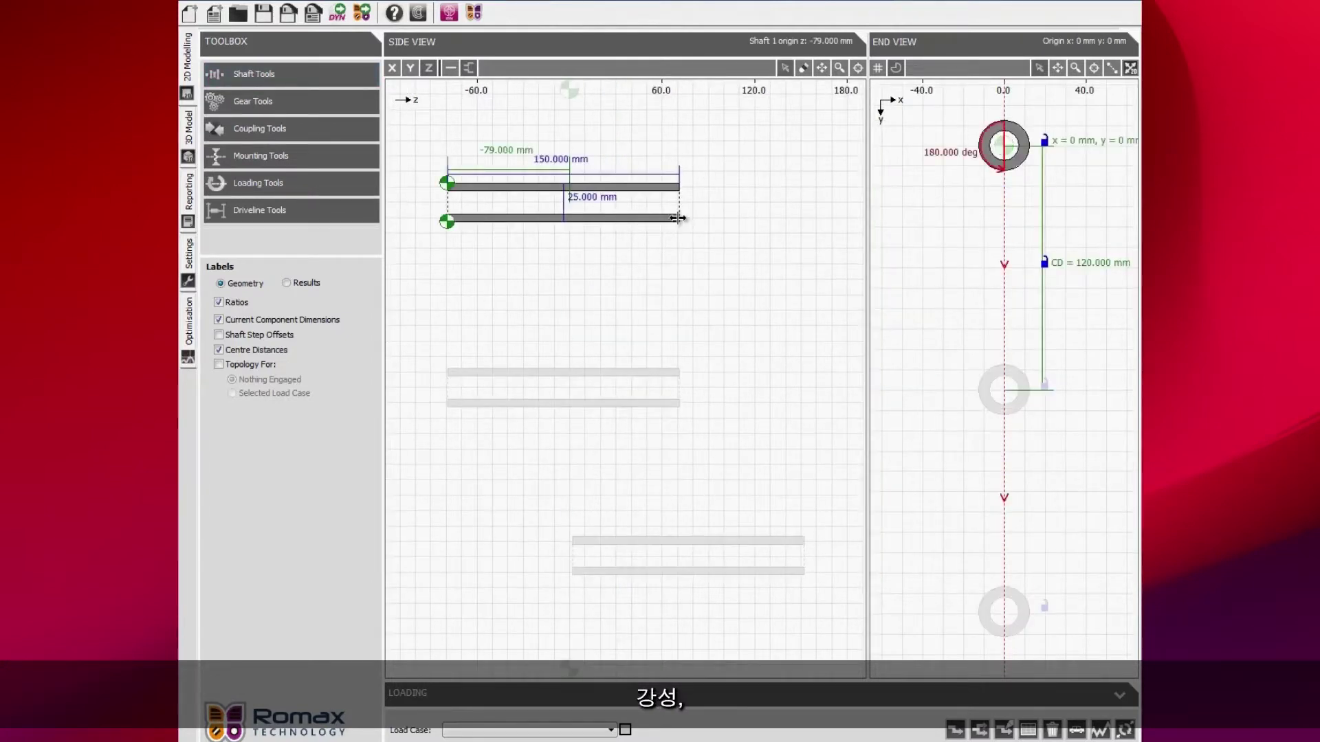
{"action": "left_click_drag", "start_coordinate": [678, 219], "coordinate": [748, 218]}
{"action": "left_click", "coordinate": [720, 249]}
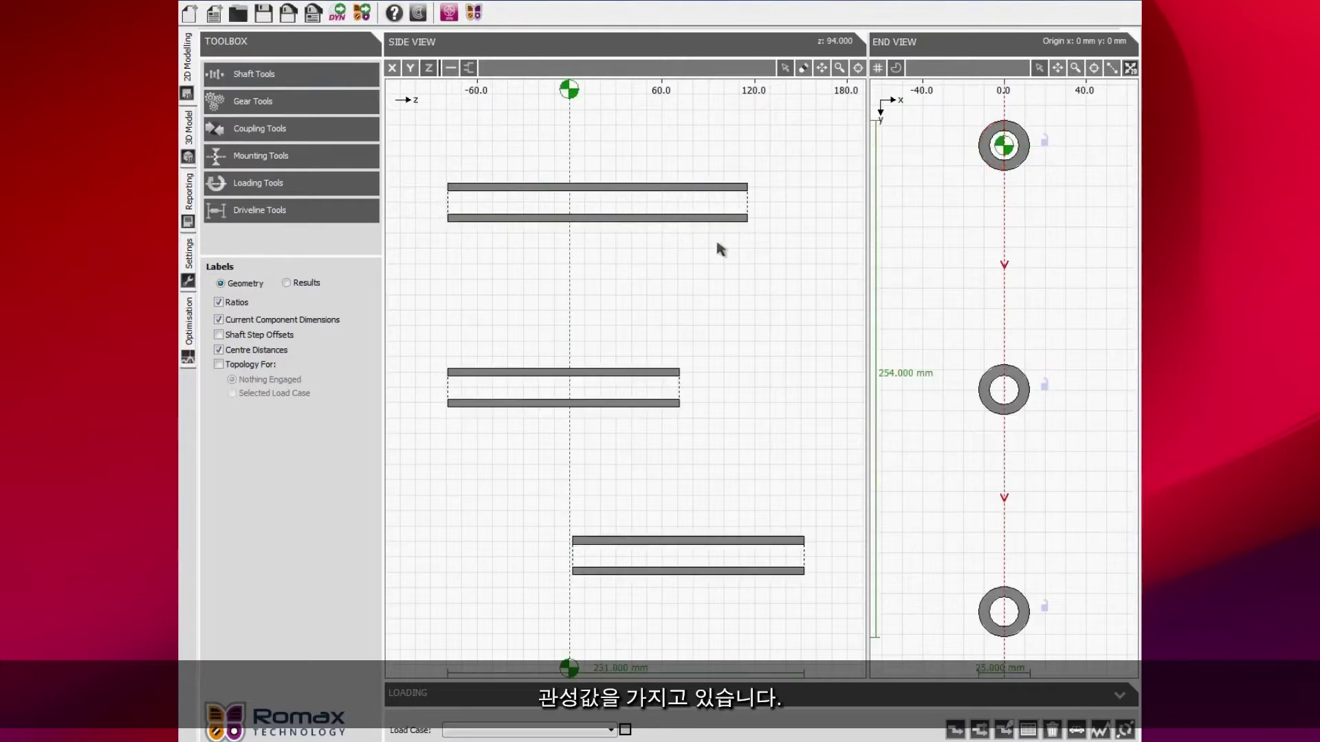
{"action": "left_click", "coordinate": [633, 379]}
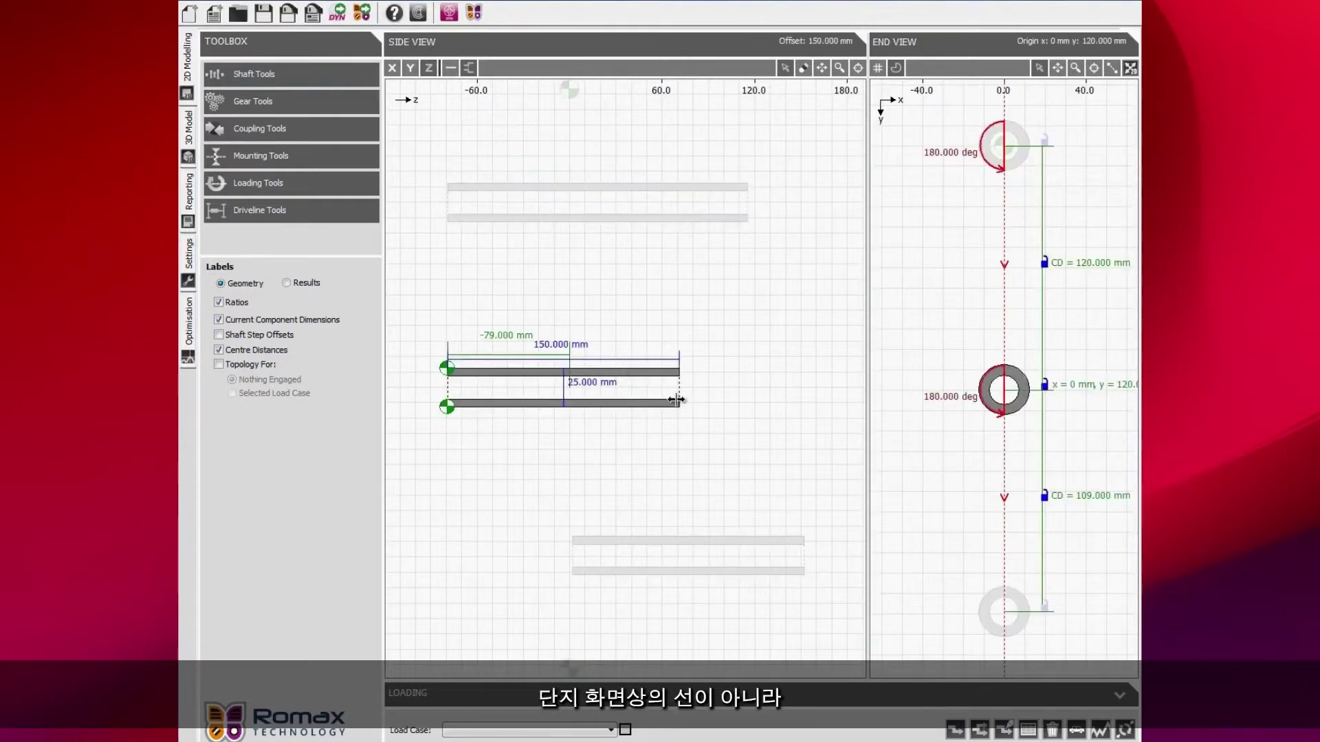
{"action": "left_click_drag", "start_coordinate": [677, 400], "coordinate": [763, 399]}
{"action": "left_click", "coordinate": [660, 339]}
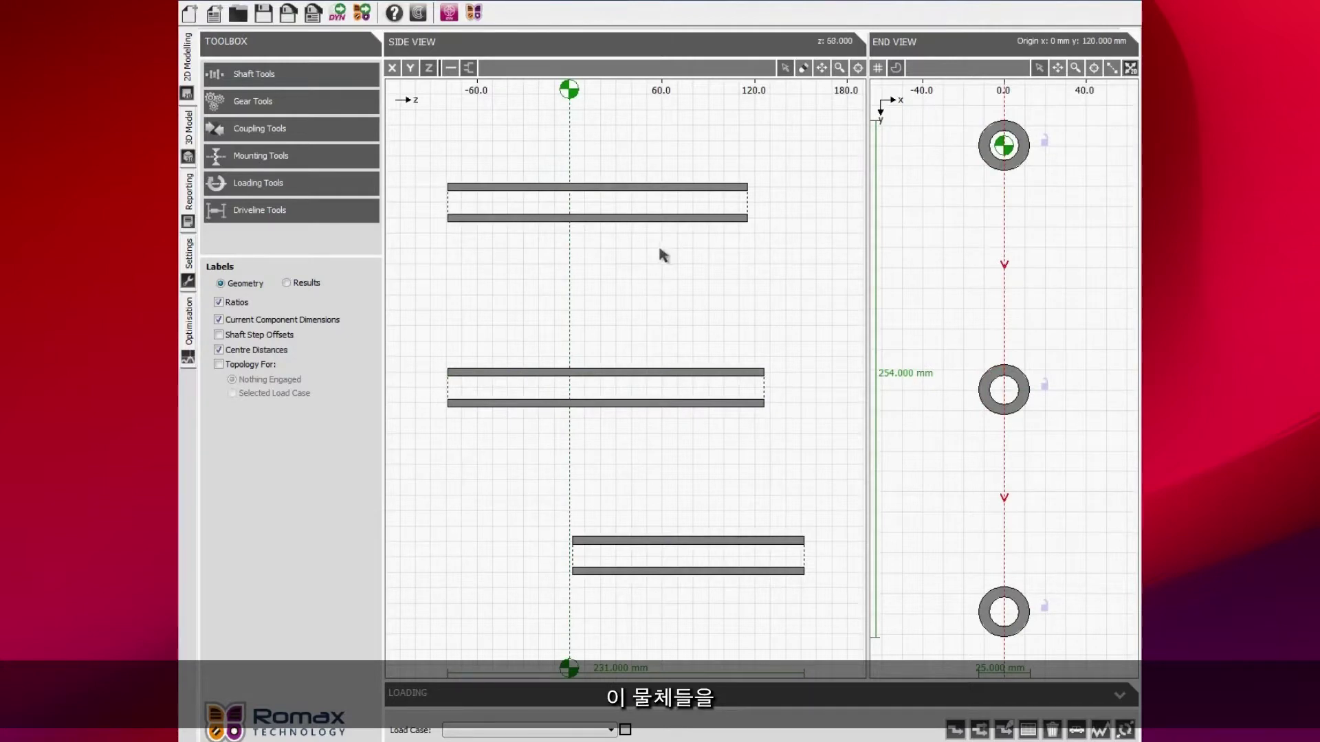
Set the centre distance between the upper and middle shafts to 95 mm and reposition the middle and lower shafts in the end view.
{"action": "left_click", "coordinate": [999, 372]}
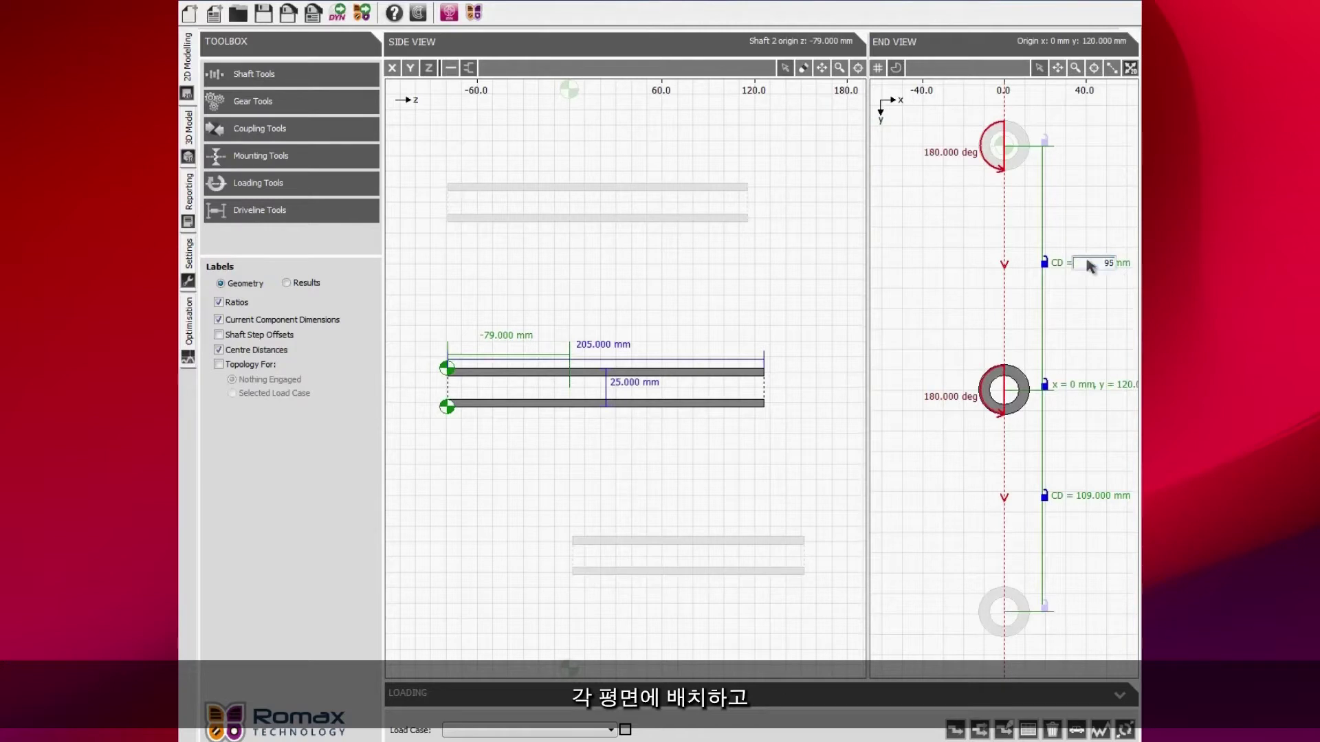
{"action": "key", "text": "Return"}
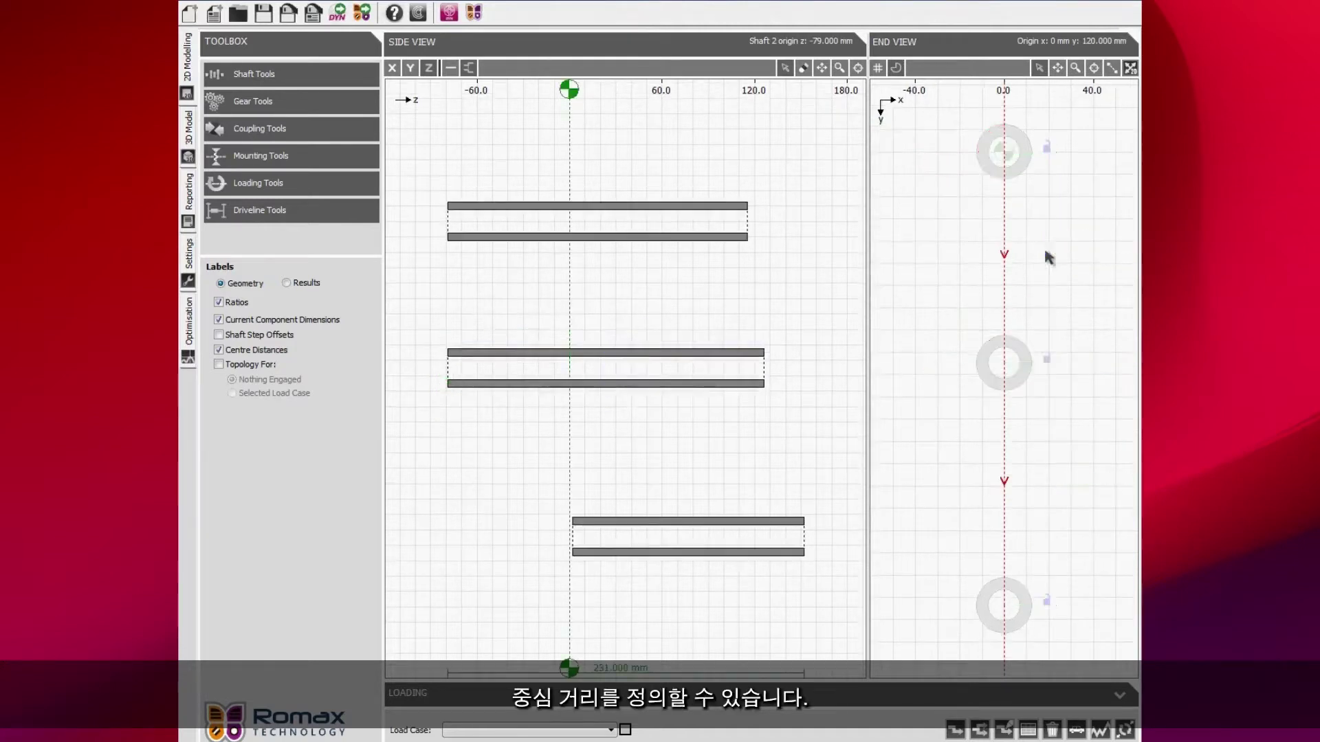
{"action": "left_click_drag", "start_coordinate": [1010, 344], "coordinate": [938, 235]}
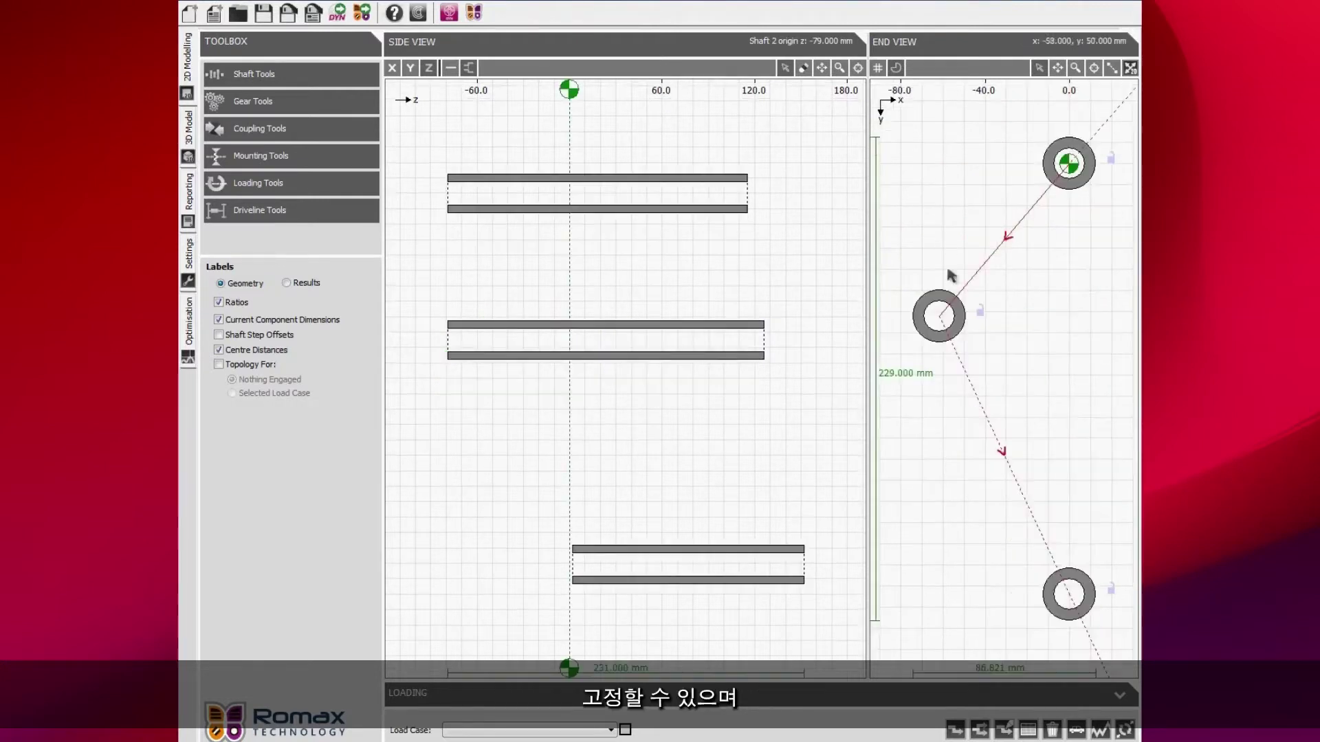
{"action": "left_click_drag", "start_coordinate": [1071, 566], "coordinate": [1060, 494]}
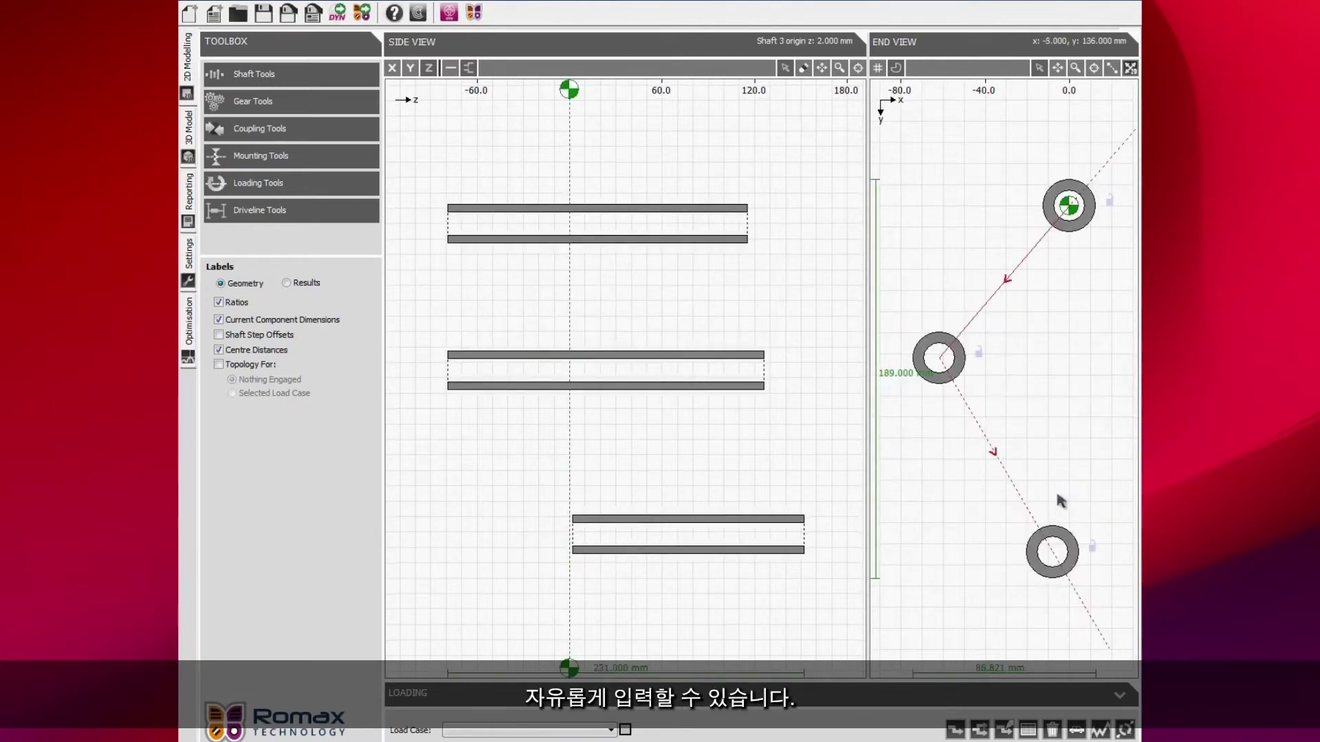
Examine the arrangement of the three shafts in the 3D model, and return to 2D modelling.
{"action": "left_click", "coordinate": [189, 138]}
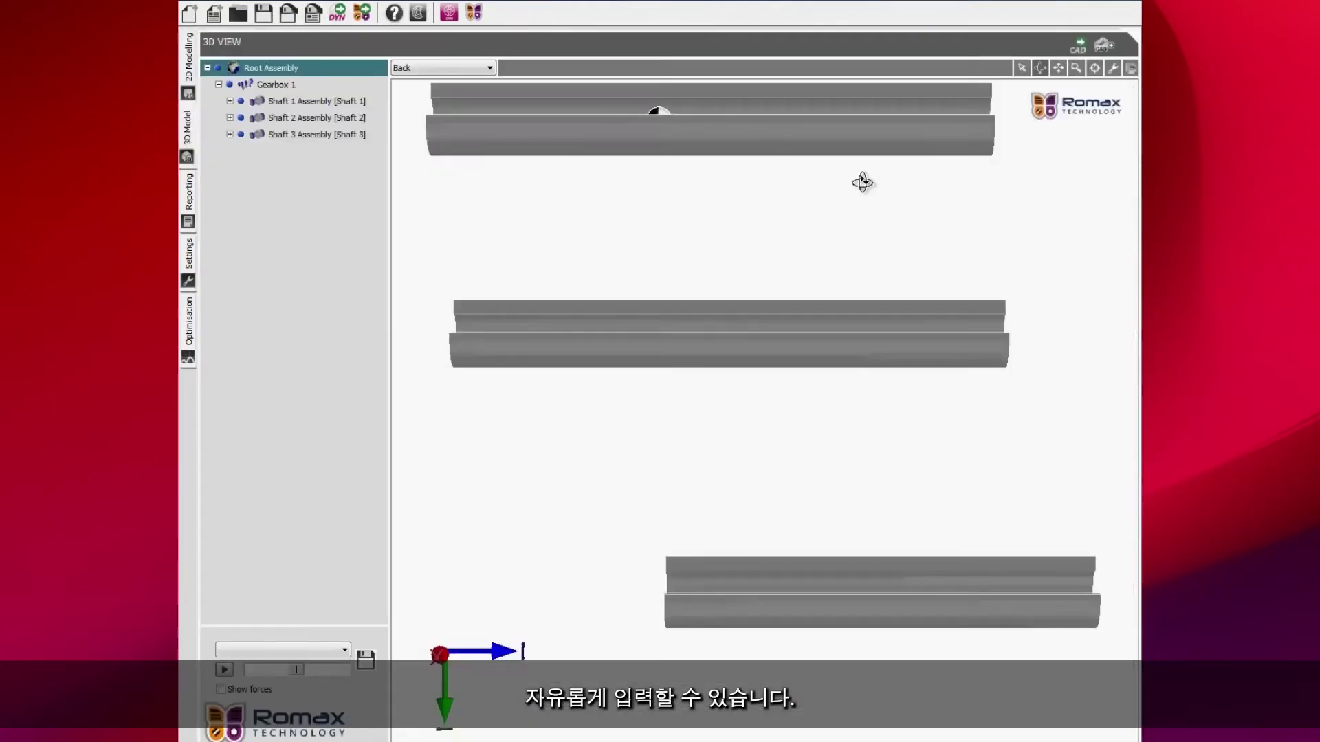
{"action": "left_click_drag", "start_coordinate": [862, 182], "coordinate": [809, 201]}
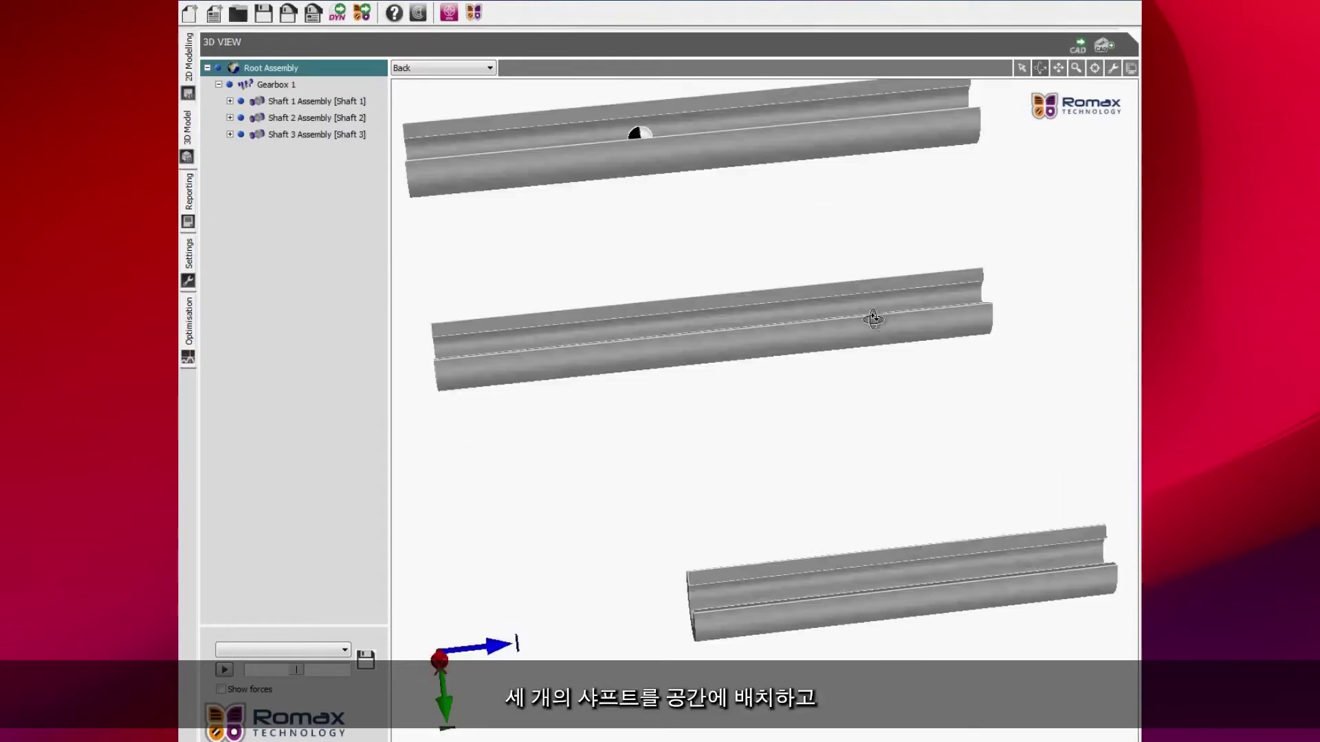
{"action": "left_click_drag", "start_coordinate": [873, 318], "coordinate": [666, 412]}
{"action": "left_click", "coordinate": [188, 55]}
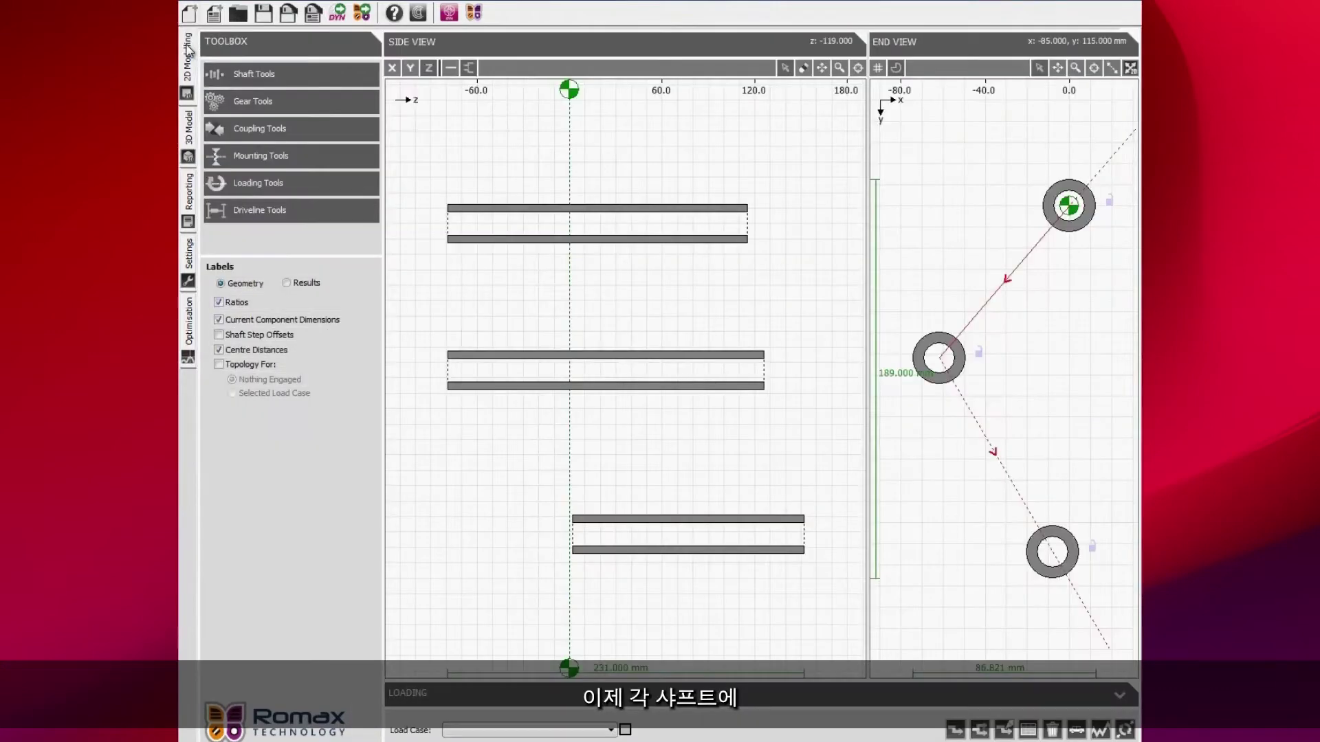
Add five evenly spaced gears along the upper shaft.
{"action": "left_click", "coordinate": [236, 104]}
{"action": "left_click", "coordinate": [221, 138]}
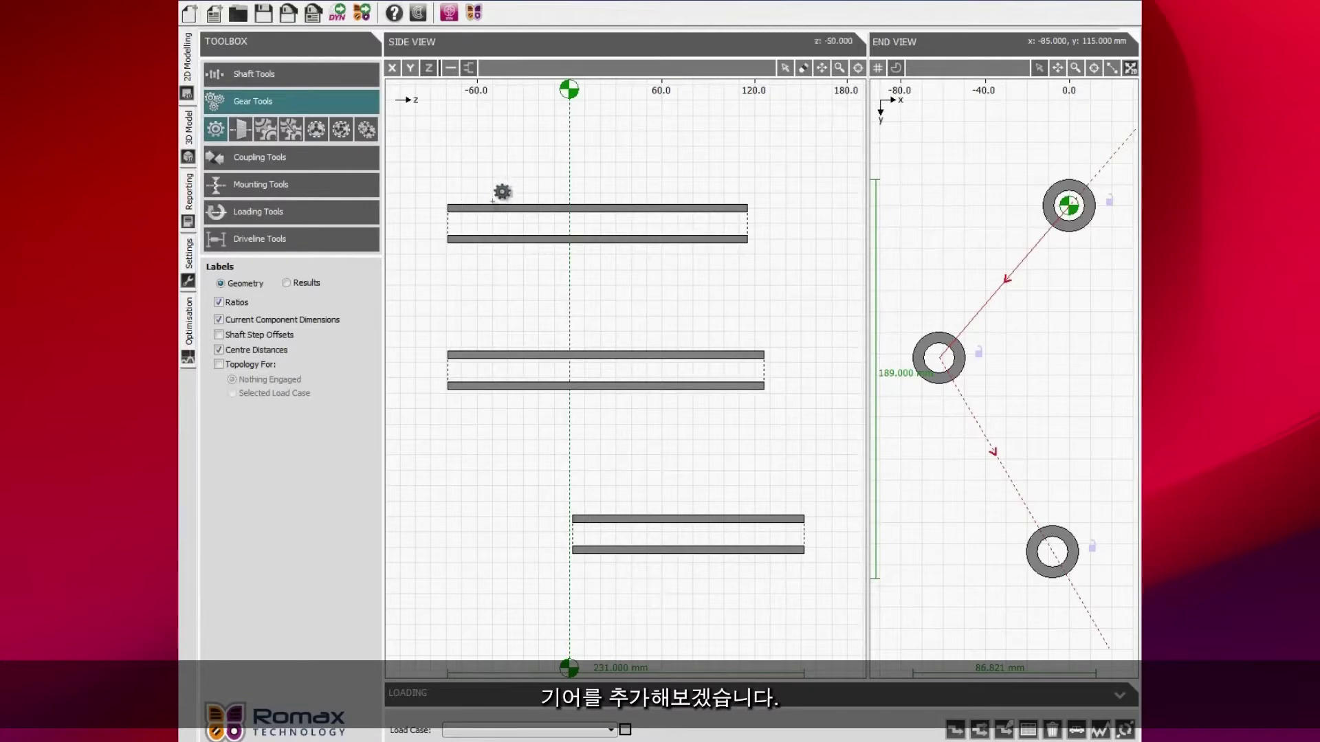
{"action": "left_click", "coordinate": [496, 204]}
{"action": "left_click", "coordinate": [534, 228]}
{"action": "left_click", "coordinate": [577, 228]}
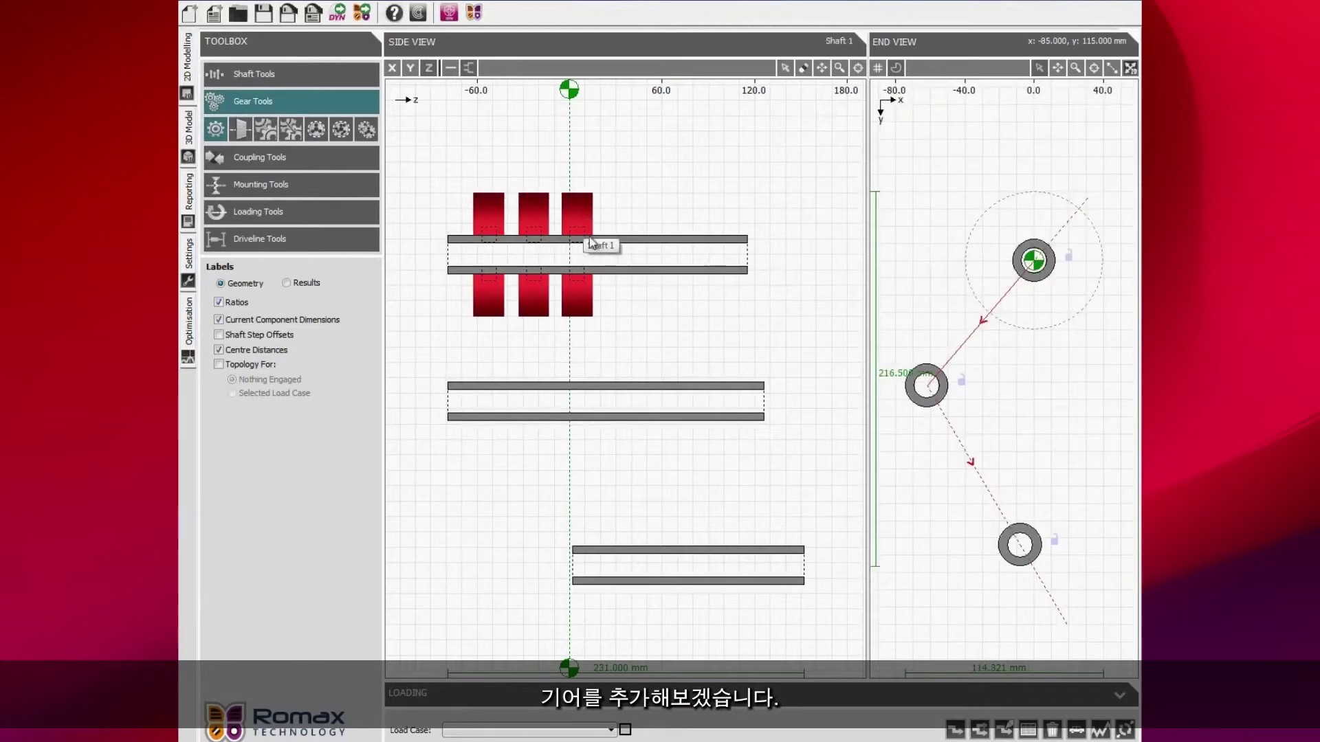
{"action": "left_click", "coordinate": [622, 228]}
{"action": "left_click", "coordinate": [667, 227]}
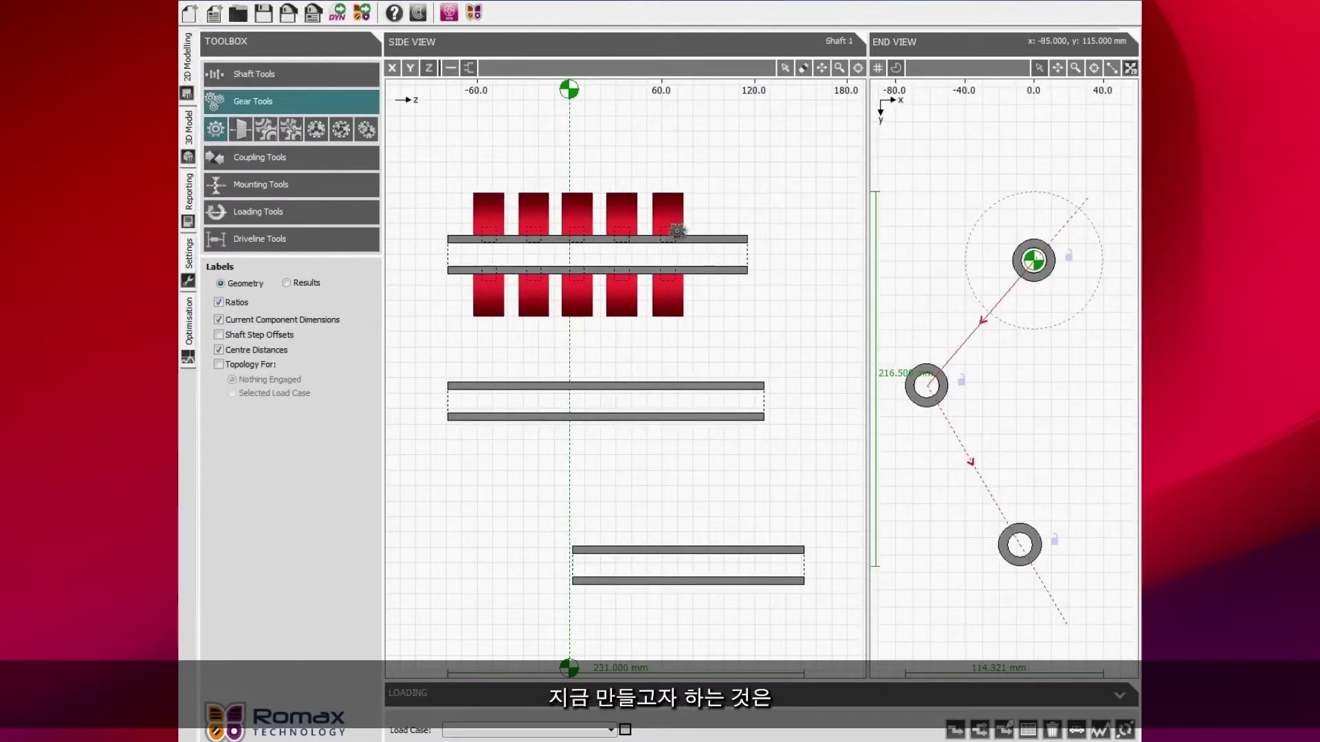
Add six gears along the middle shaft and one gear on the lower shaft beneath the last of them.
{"action": "left_click", "coordinate": [491, 375]}
{"action": "left_click", "coordinate": [544, 372]}
{"action": "left_click", "coordinate": [586, 372]}
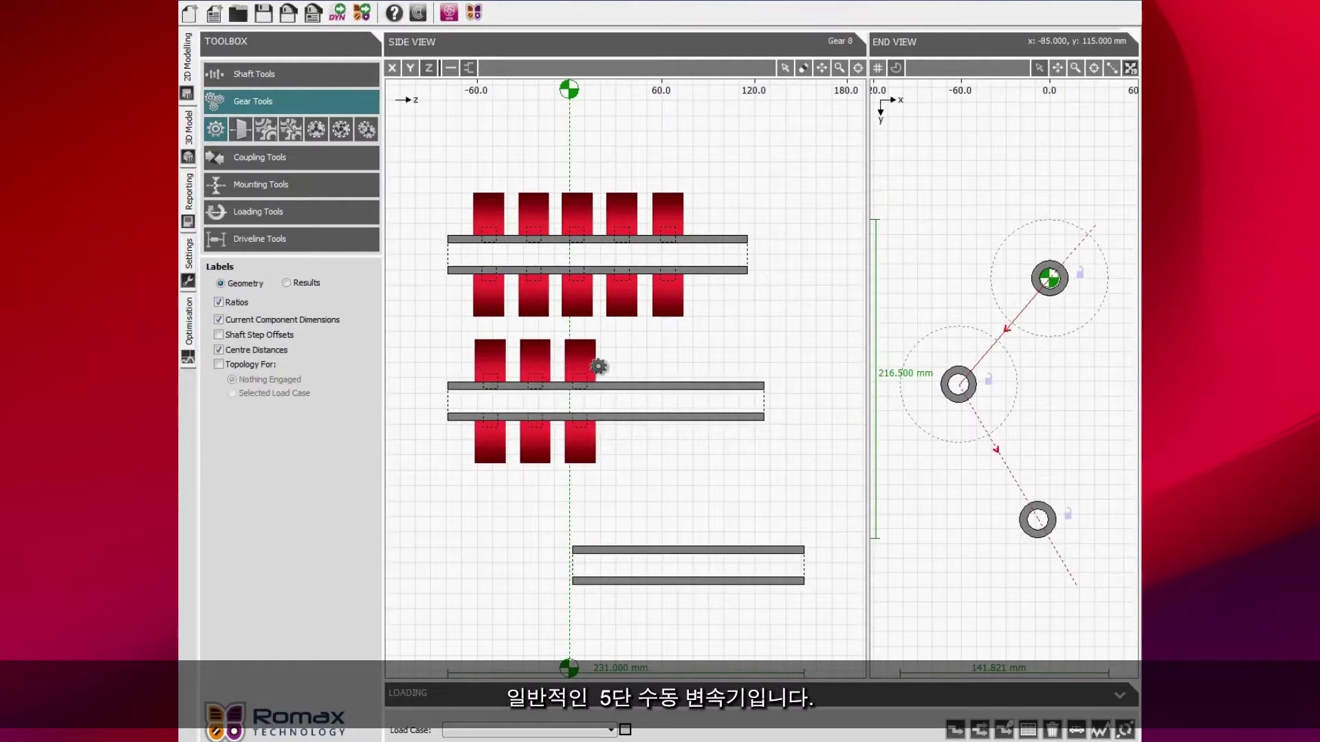
{"action": "left_click", "coordinate": [638, 371]}
{"action": "left_click", "coordinate": [671, 371]}
{"action": "left_click", "coordinate": [719, 371]}
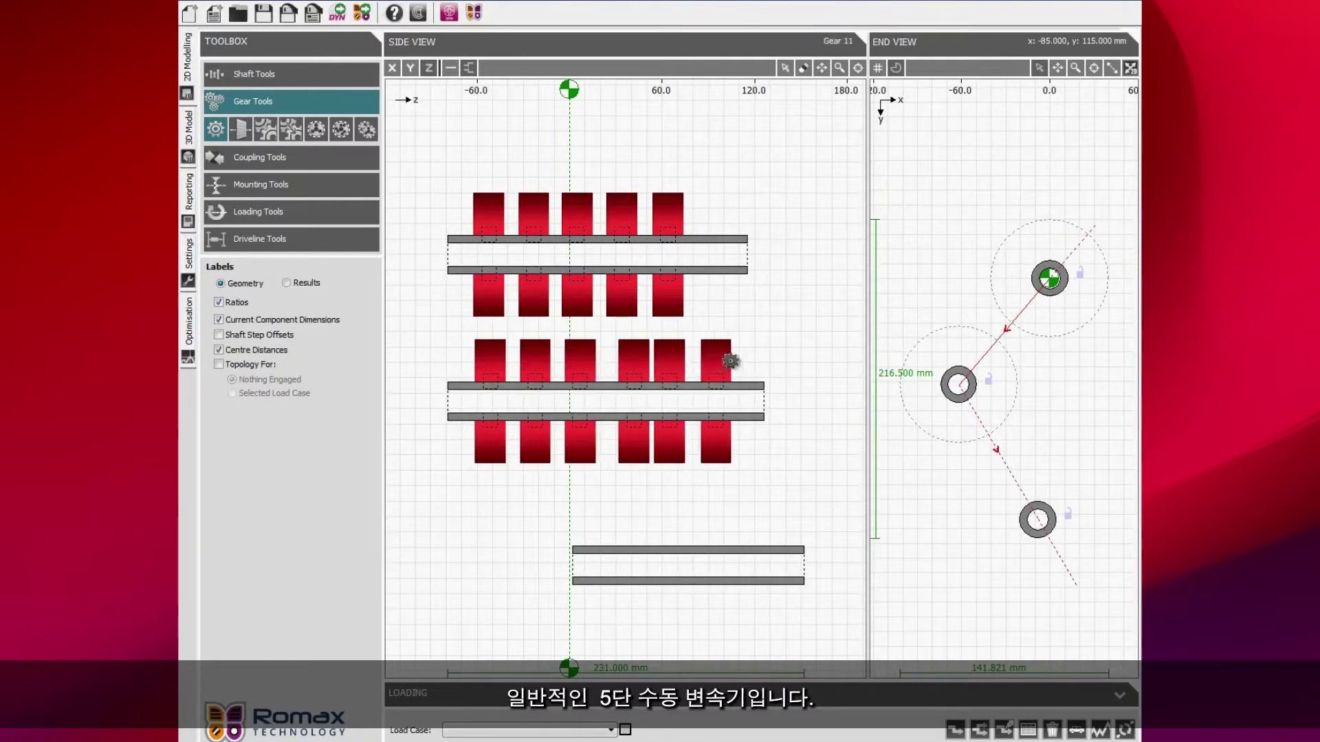
{"action": "left_click", "coordinate": [733, 547]}
Mesh each of the five upper shaft gears with the corresponding gear on the middle shaft.
{"action": "left_click", "coordinate": [265, 130]}
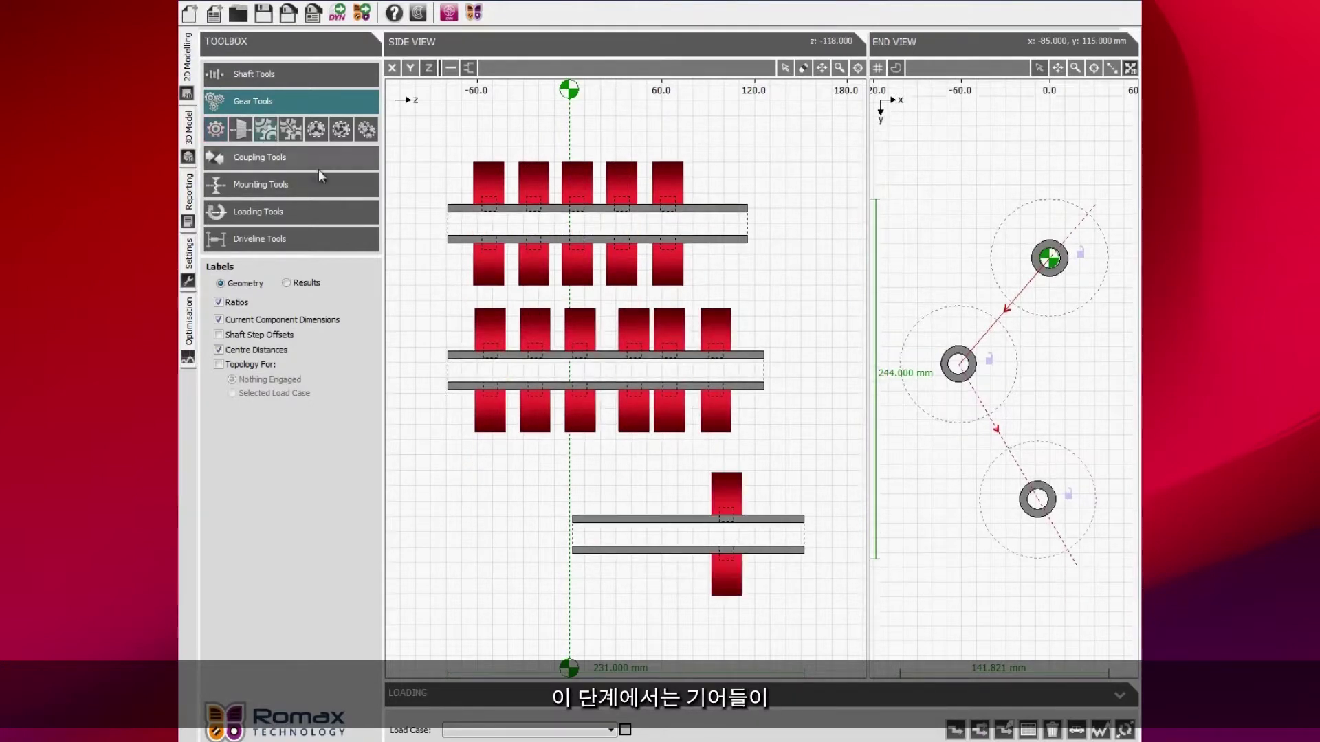
{"action": "left_click", "coordinate": [495, 263]}
{"action": "left_click", "coordinate": [488, 327]}
{"action": "left_click", "coordinate": [545, 271]}
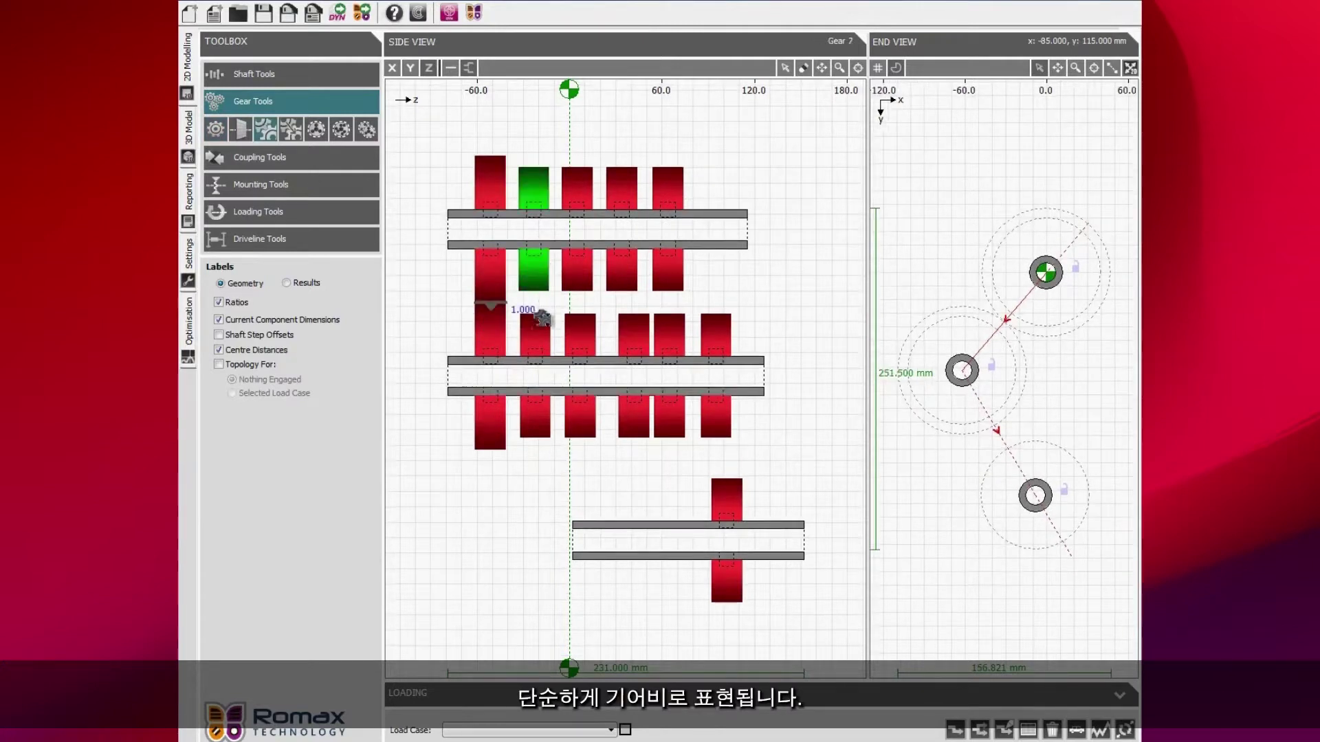
{"action": "left_click", "coordinate": [539, 310]}
{"action": "left_click", "coordinate": [588, 271]}
{"action": "left_click", "coordinate": [584, 324]}
{"action": "left_click", "coordinate": [627, 274]}
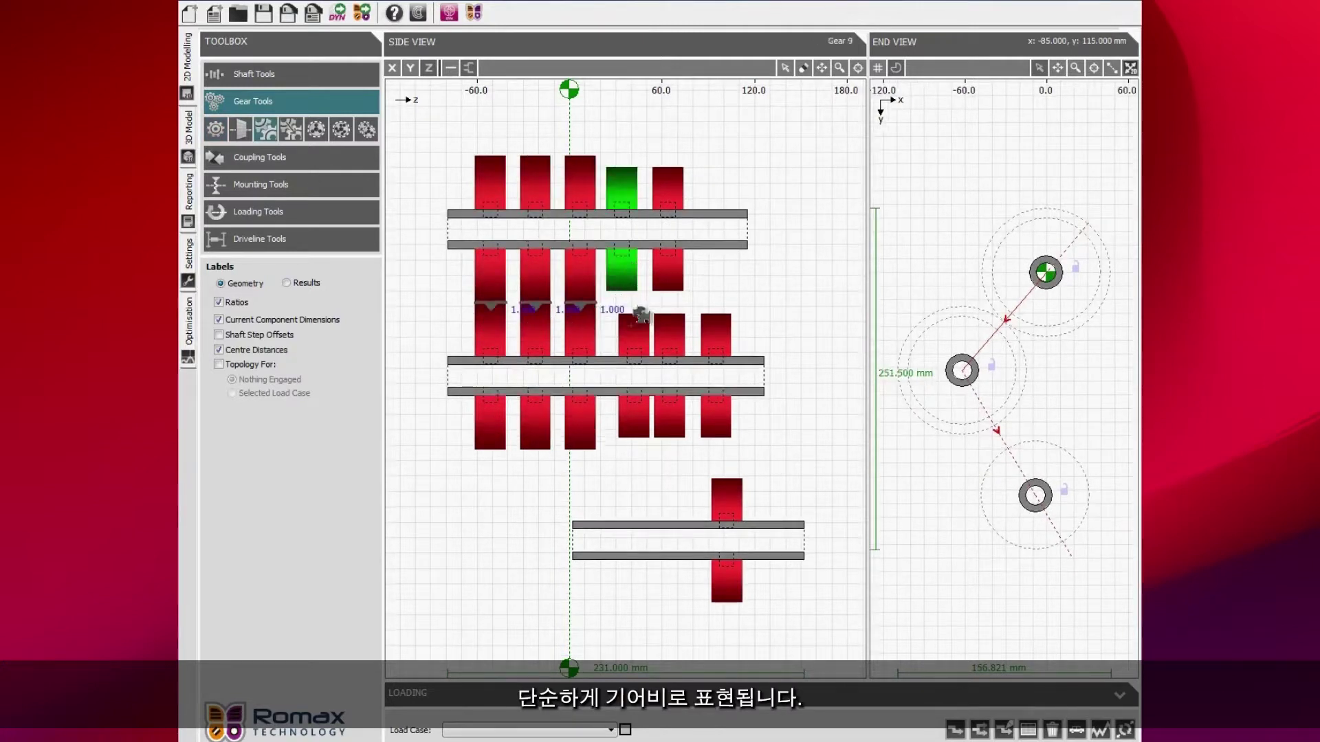
{"action": "left_click", "coordinate": [633, 322]}
{"action": "left_click", "coordinate": [670, 274]}
{"action": "left_click", "coordinate": [684, 321]}
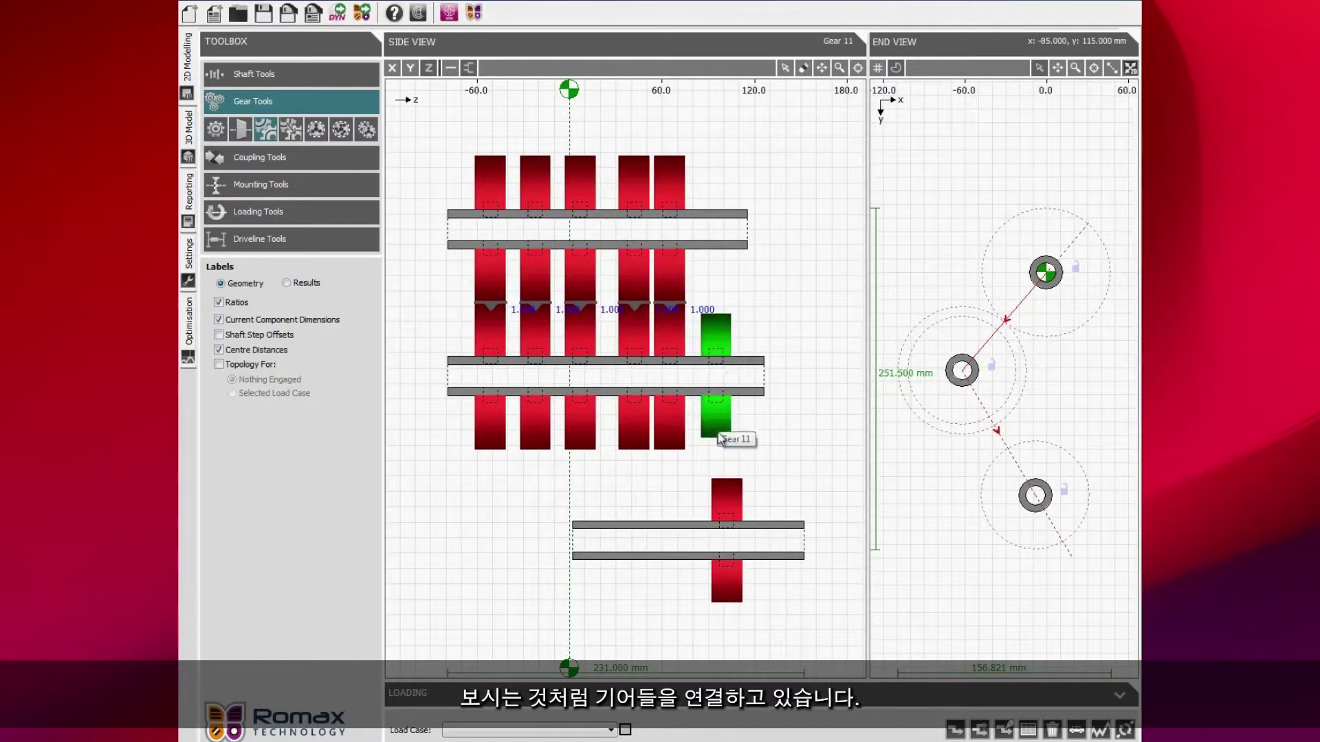
Mesh the sixth gear of the middle shaft with the gear on the lower shaft.
{"action": "left_click", "coordinate": [728, 420]}
{"action": "left_click", "coordinate": [735, 470]}
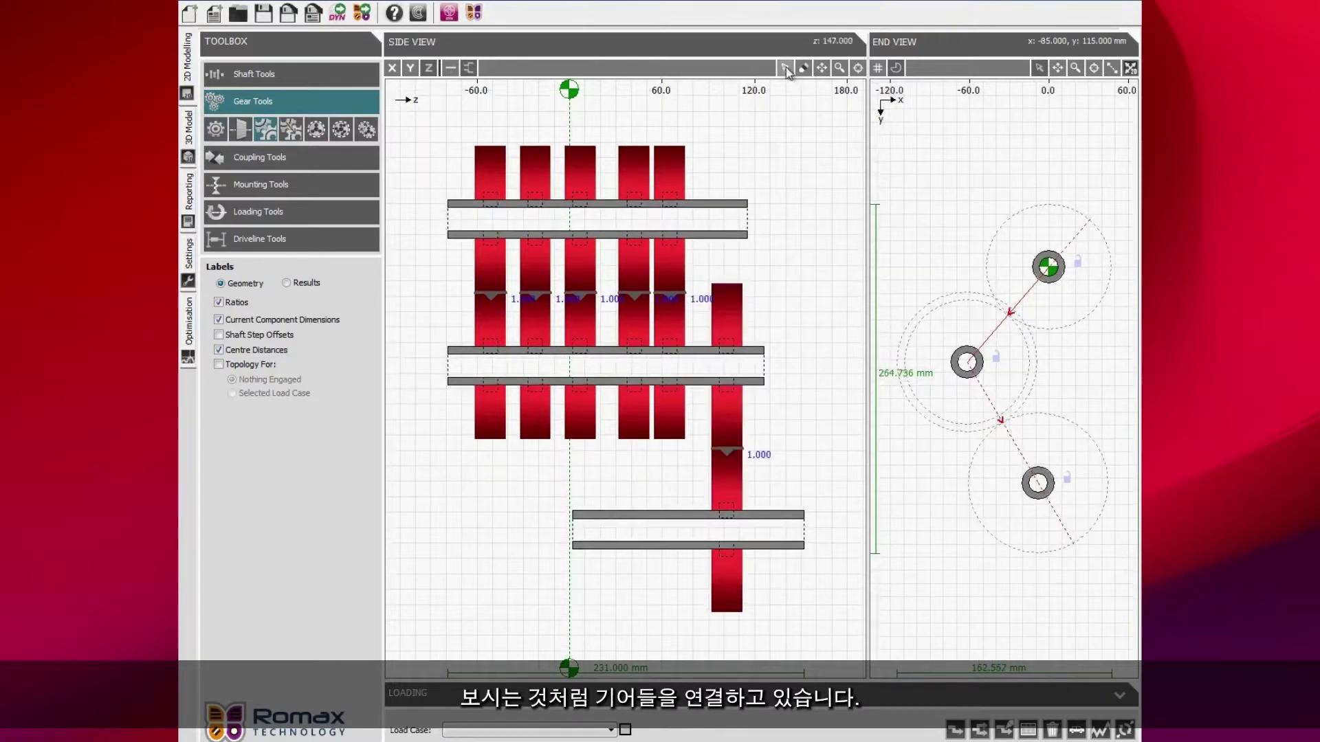
{"action": "key", "text": "Escape"}
Resize the meshed gears to ratios of about 1.923, 1.262, 0.8812, 0.5966 and 0.43, and 1.75 for the final pair.
{"action": "left_click", "coordinate": [487, 296]}
{"action": "left_click_drag", "start_coordinate": [488, 296], "coordinate": [674, 334]}
{"action": "left_click", "coordinate": [537, 295]}
{"action": "left_click", "coordinate": [565, 308]}
{"action": "left_click", "coordinate": [624, 309]}
{"action": "left_click", "coordinate": [738, 428]}
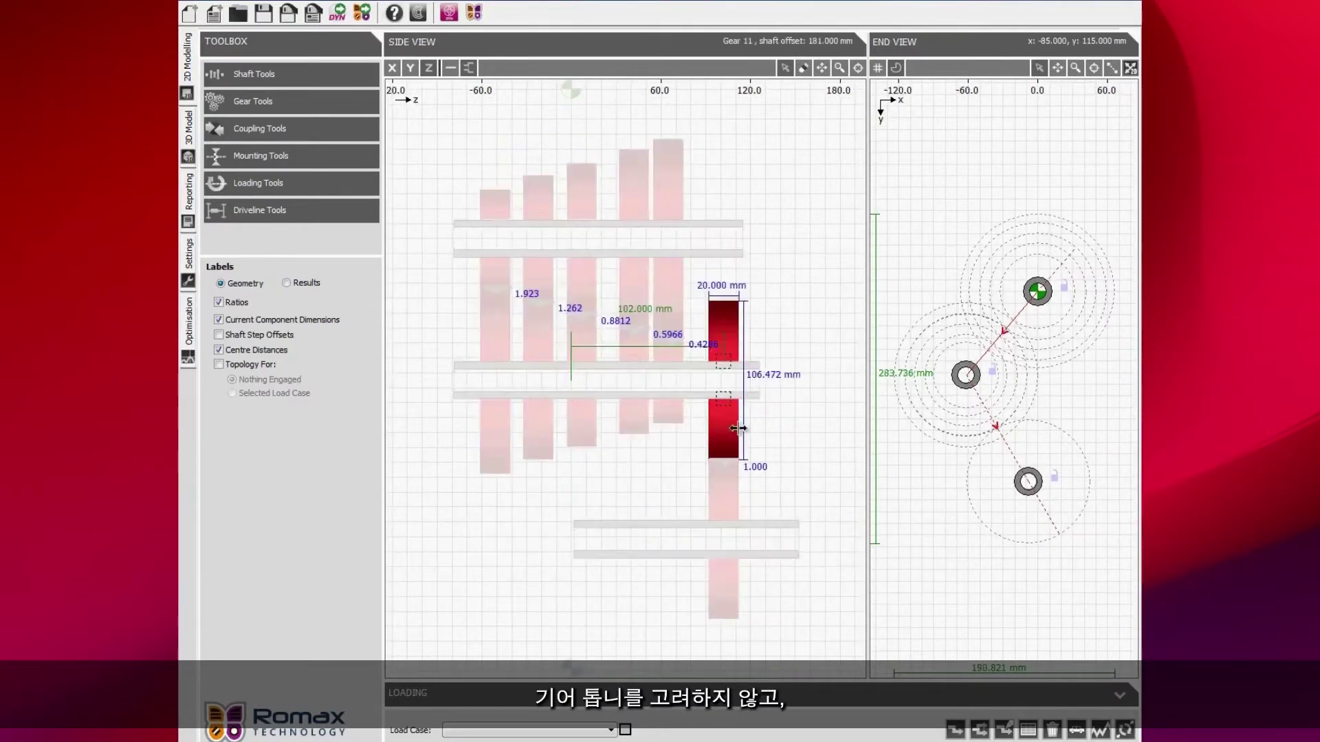
{"action": "left_click_drag", "start_coordinate": [730, 458], "coordinate": [731, 433]}
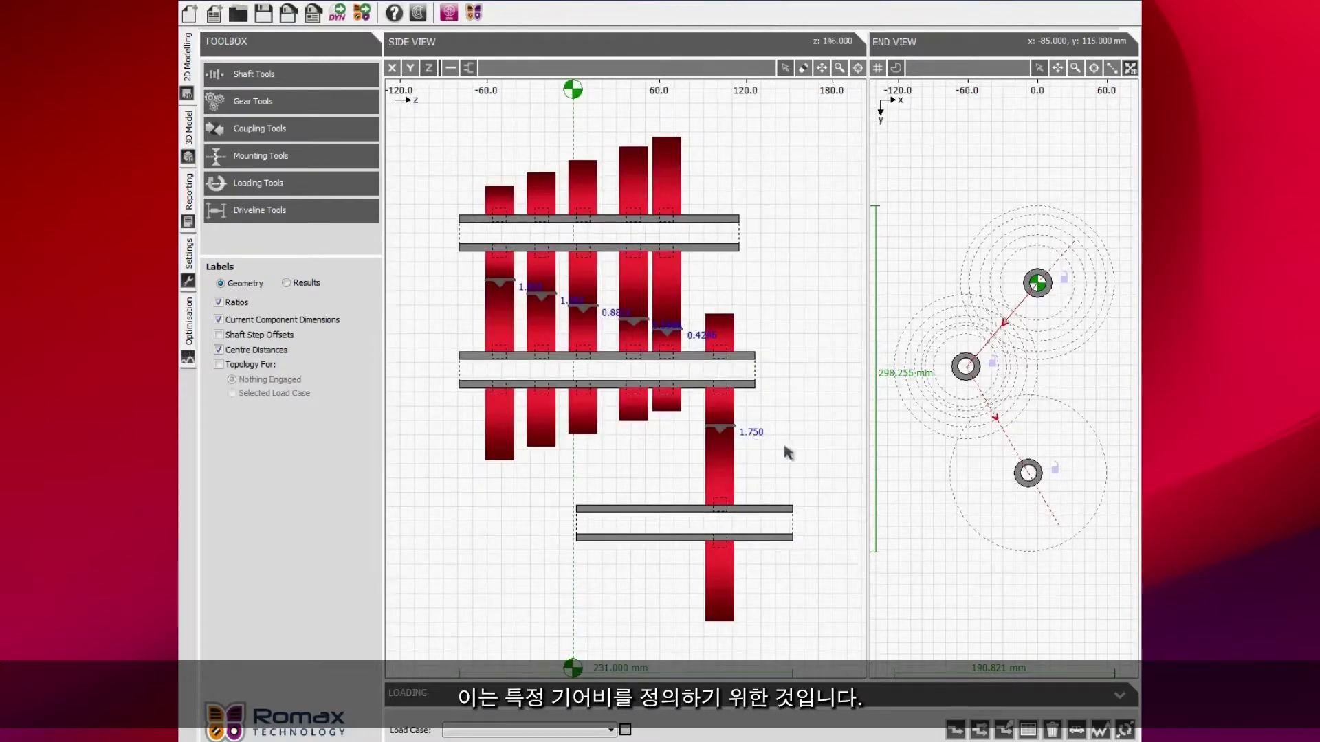
Add a power load at the free end of the upper shaft and another near the start of the lower shaft.
{"action": "left_click", "coordinate": [258, 182]}
{"action": "left_click", "coordinate": [216, 211]}
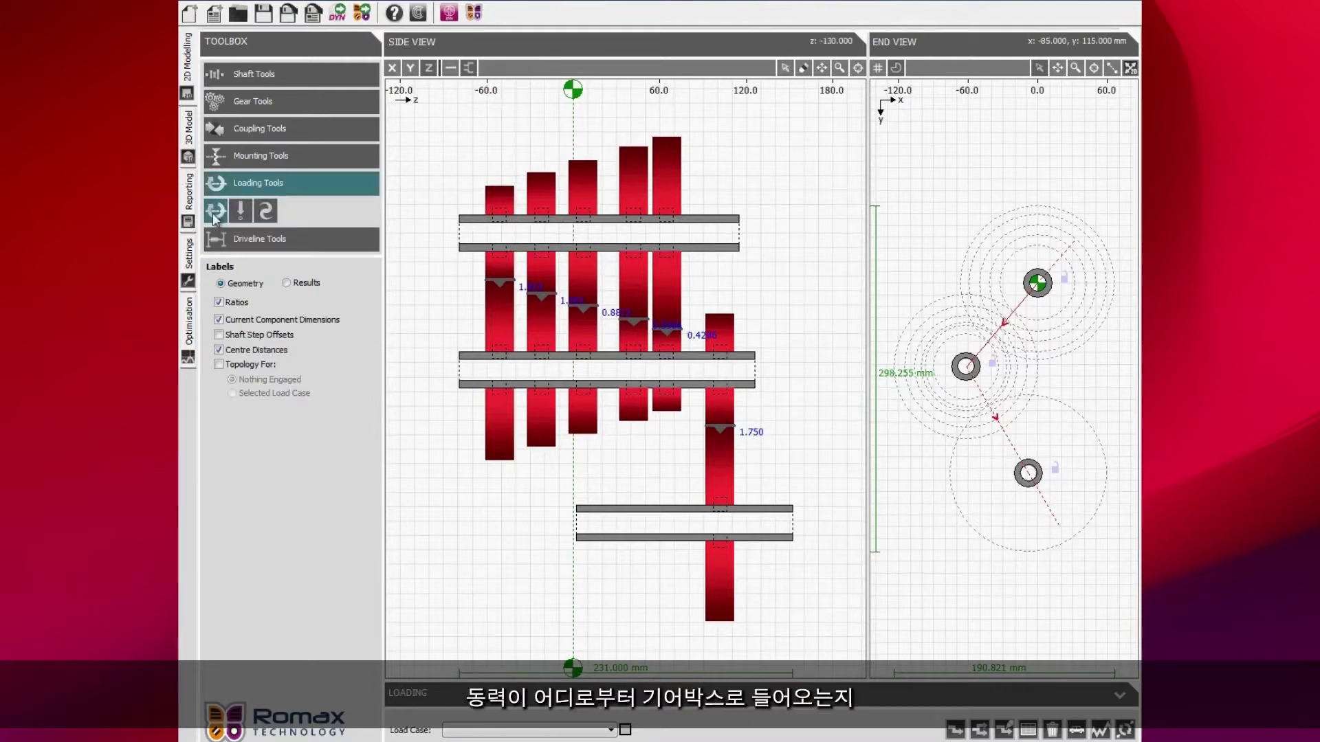
{"action": "left_click", "coordinate": [734, 233]}
{"action": "left_click", "coordinate": [640, 523]}
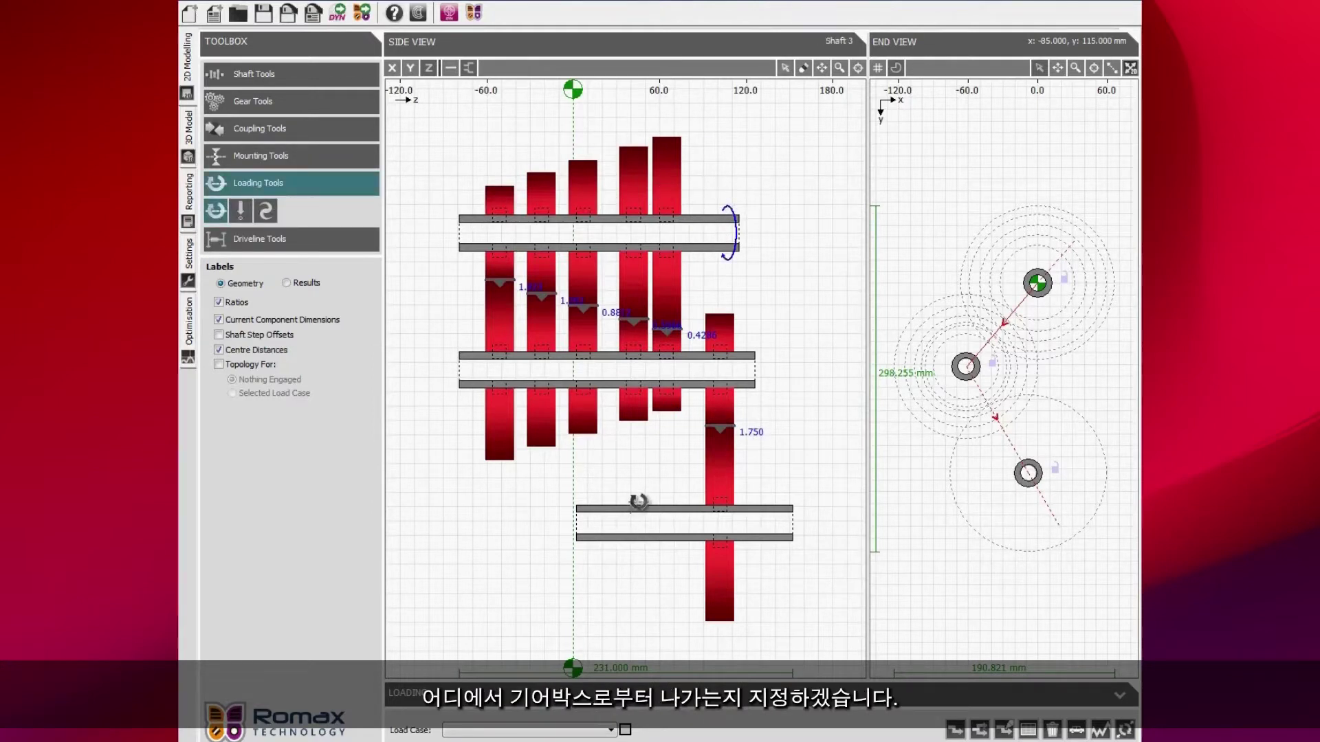
{"action": "key", "text": "Escape"}
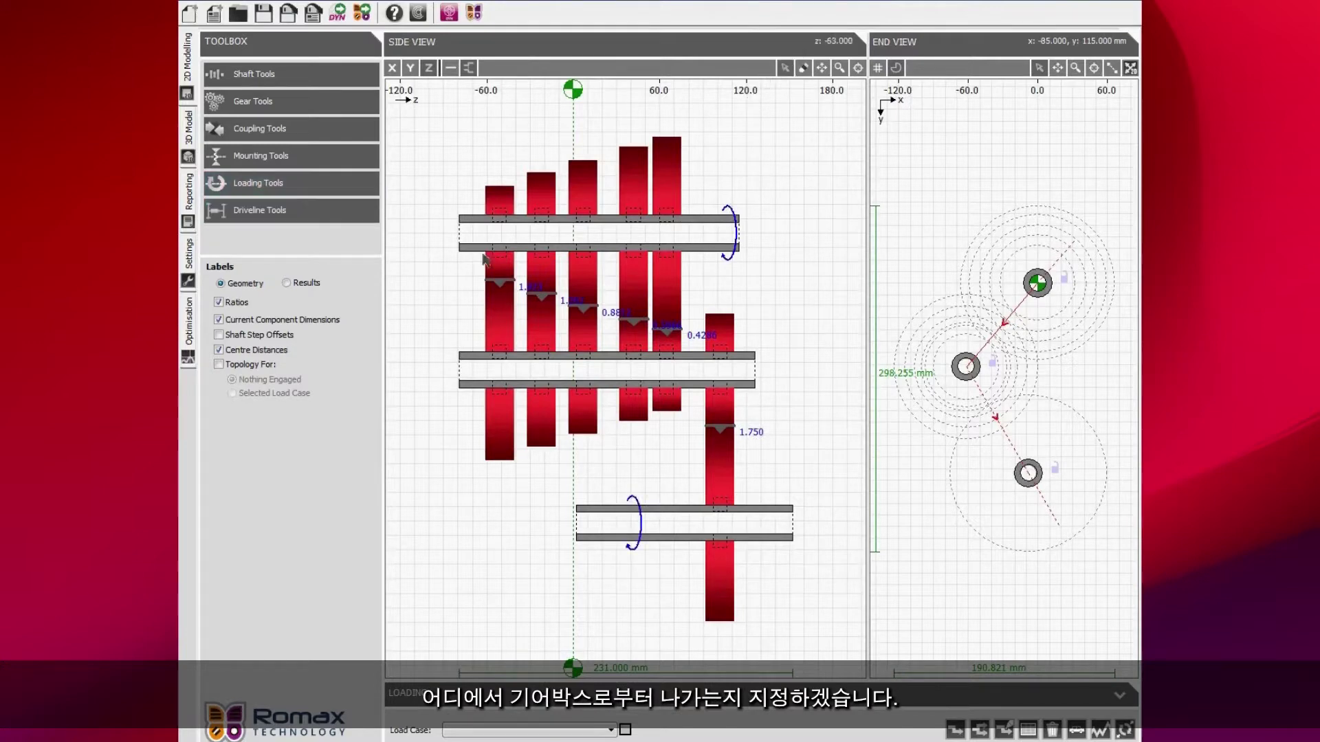
Make the connections between the upper shaft and its five gears switchable, as clutches or synchronisers.
{"action": "left_click", "coordinate": [499, 249]}
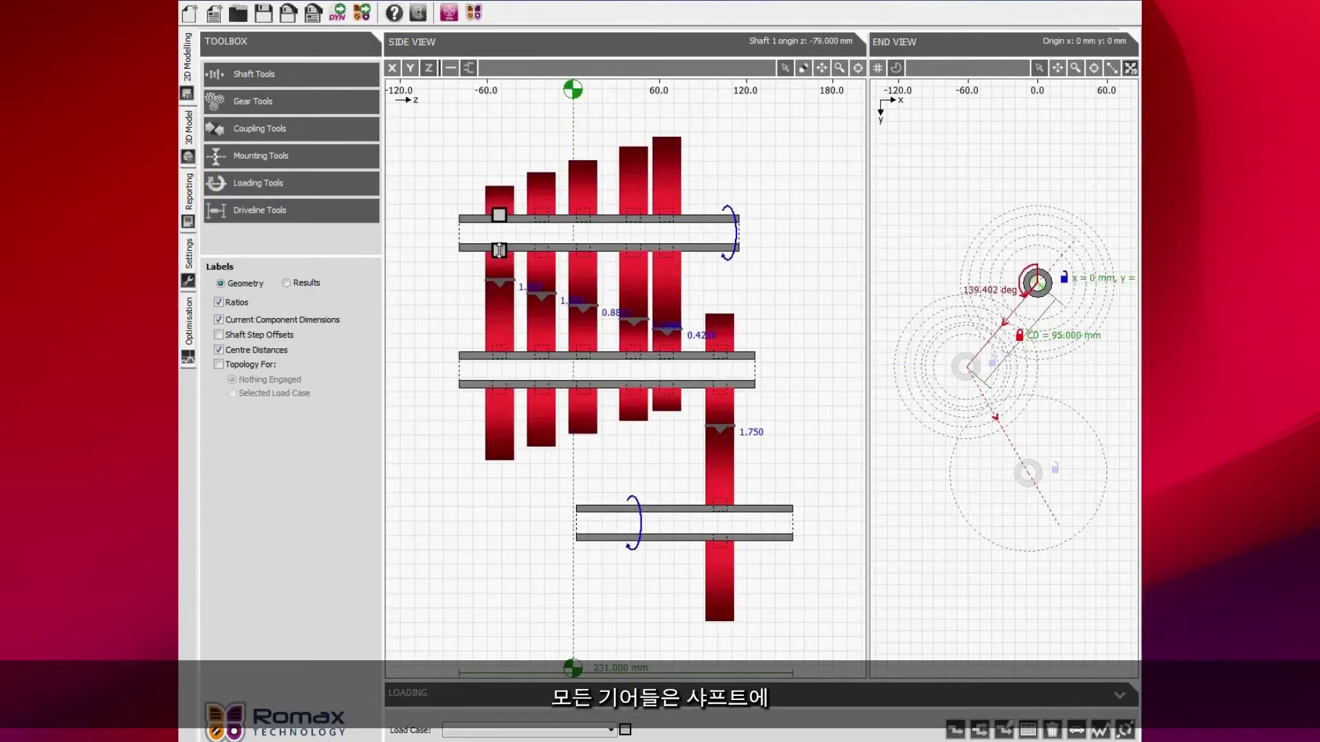
{"action": "left_click", "coordinate": [547, 249]}
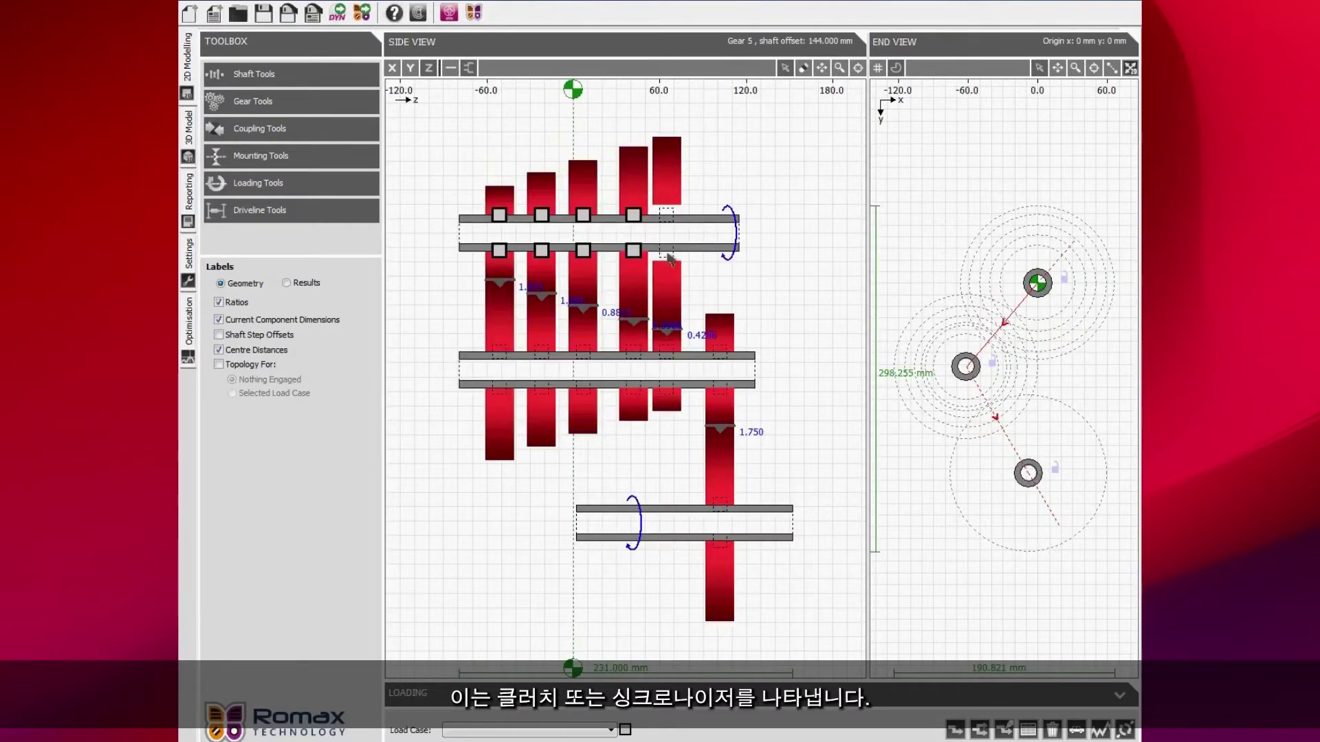
Create the first load case with power flowing from the upper shaft's load through its first gear to the lower shaft's load.
{"action": "left_click", "coordinate": [954, 730]}
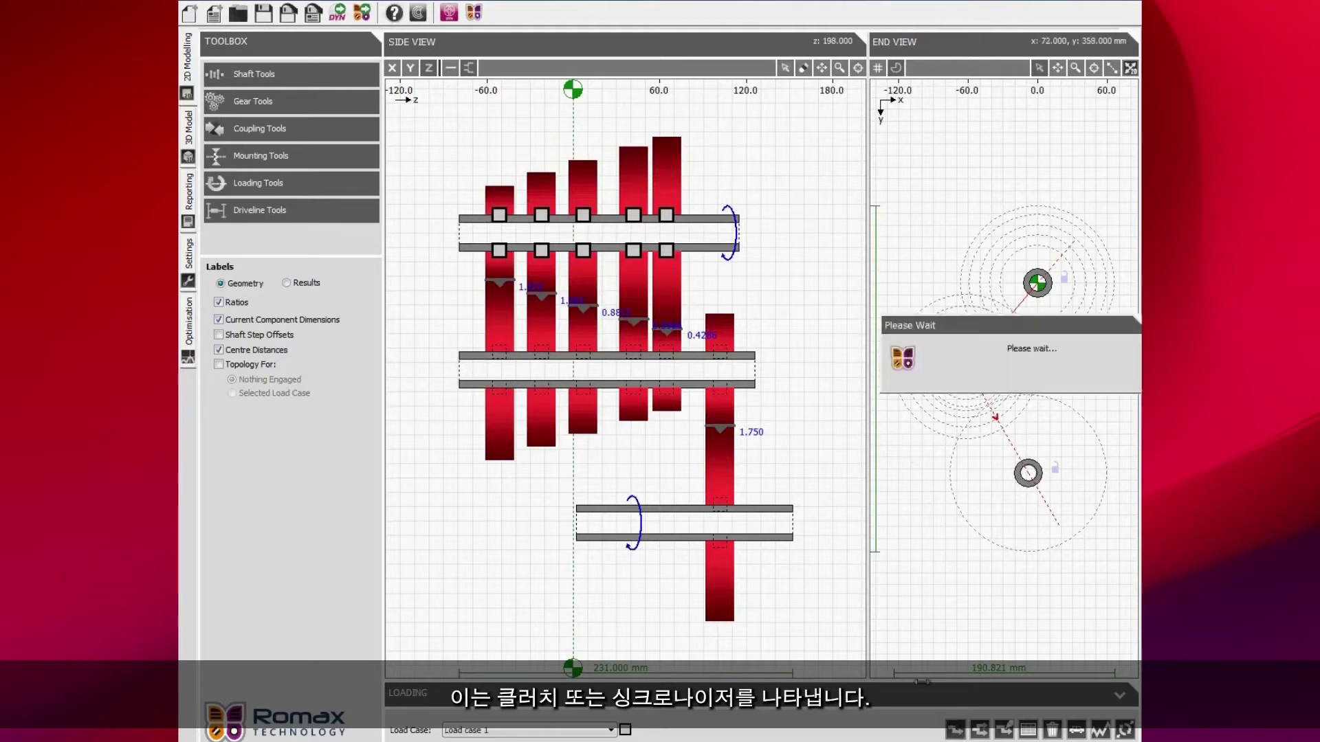
{"action": "left_click", "coordinate": [736, 252]}
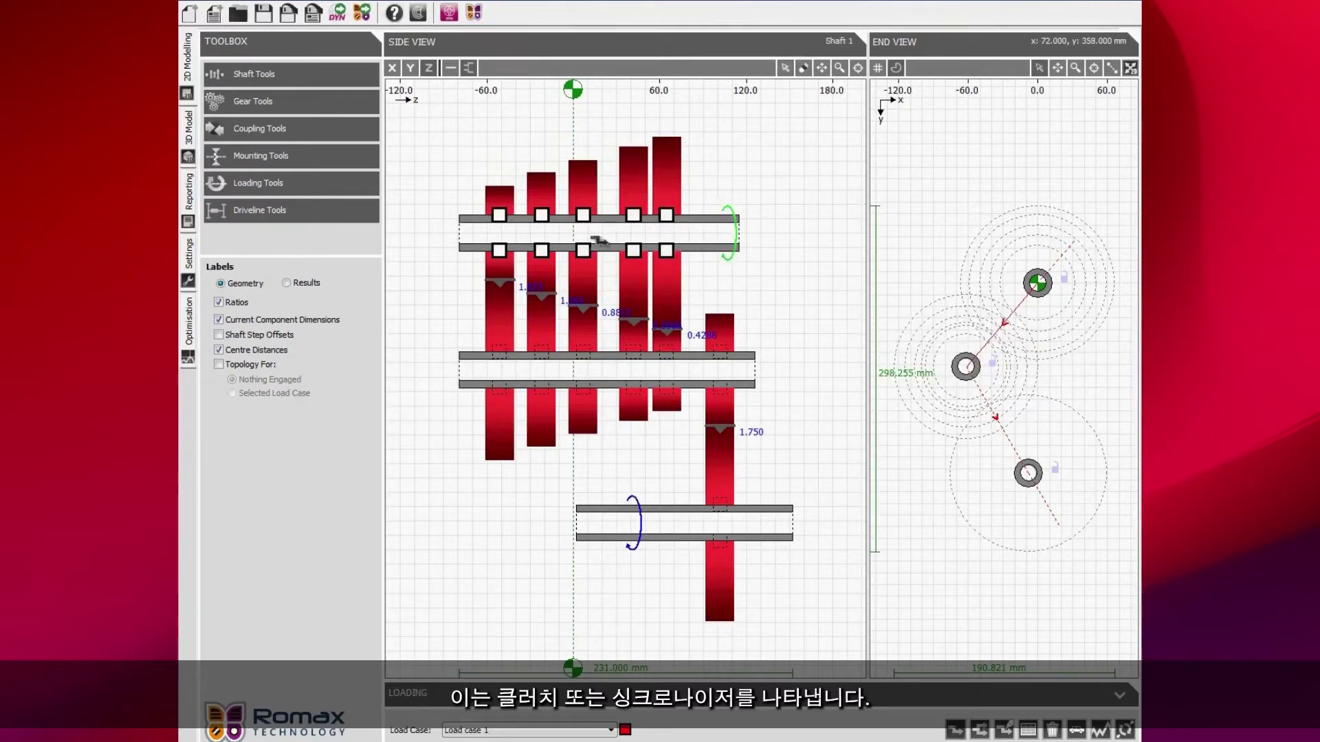
{"action": "left_click", "coordinate": [500, 257]}
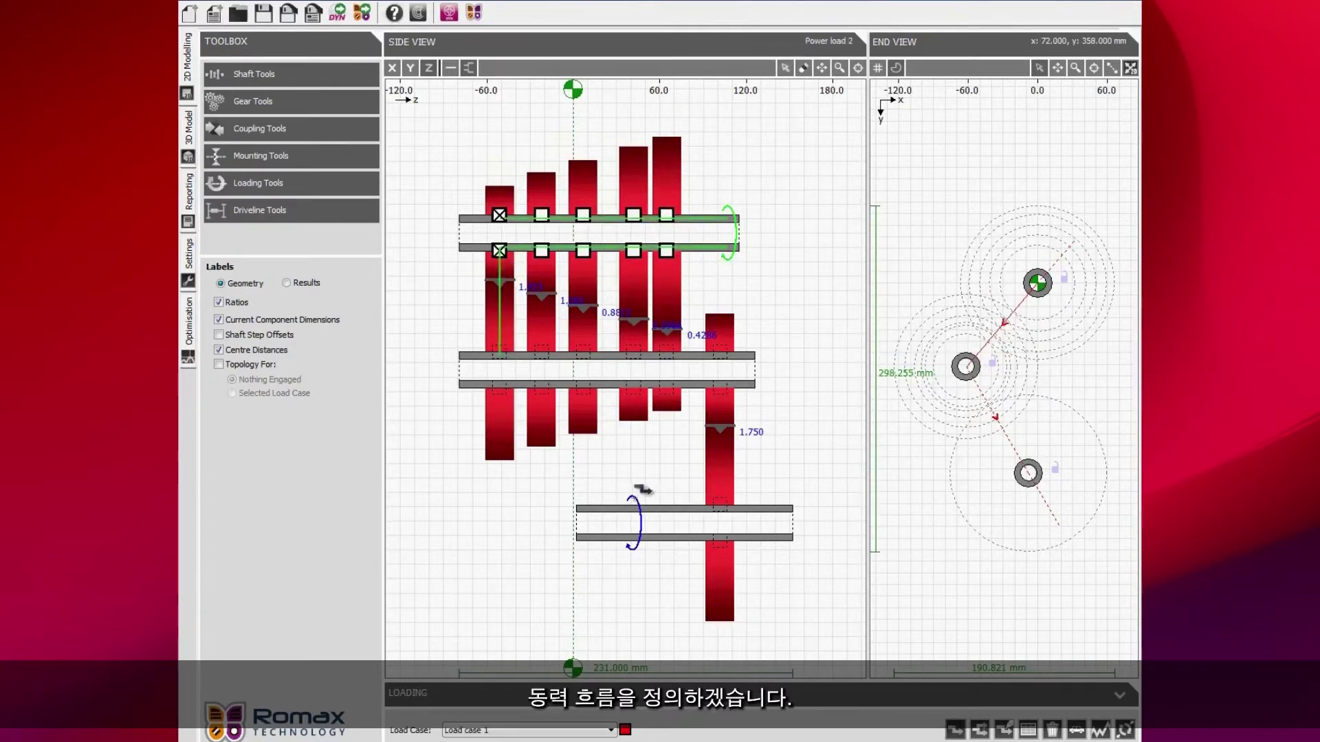
Create the second and third load cases, with power flowing from the upper shaft's load through its second and third gears respectively to the lower shaft's load.
{"action": "left_click", "coordinate": [954, 730]}
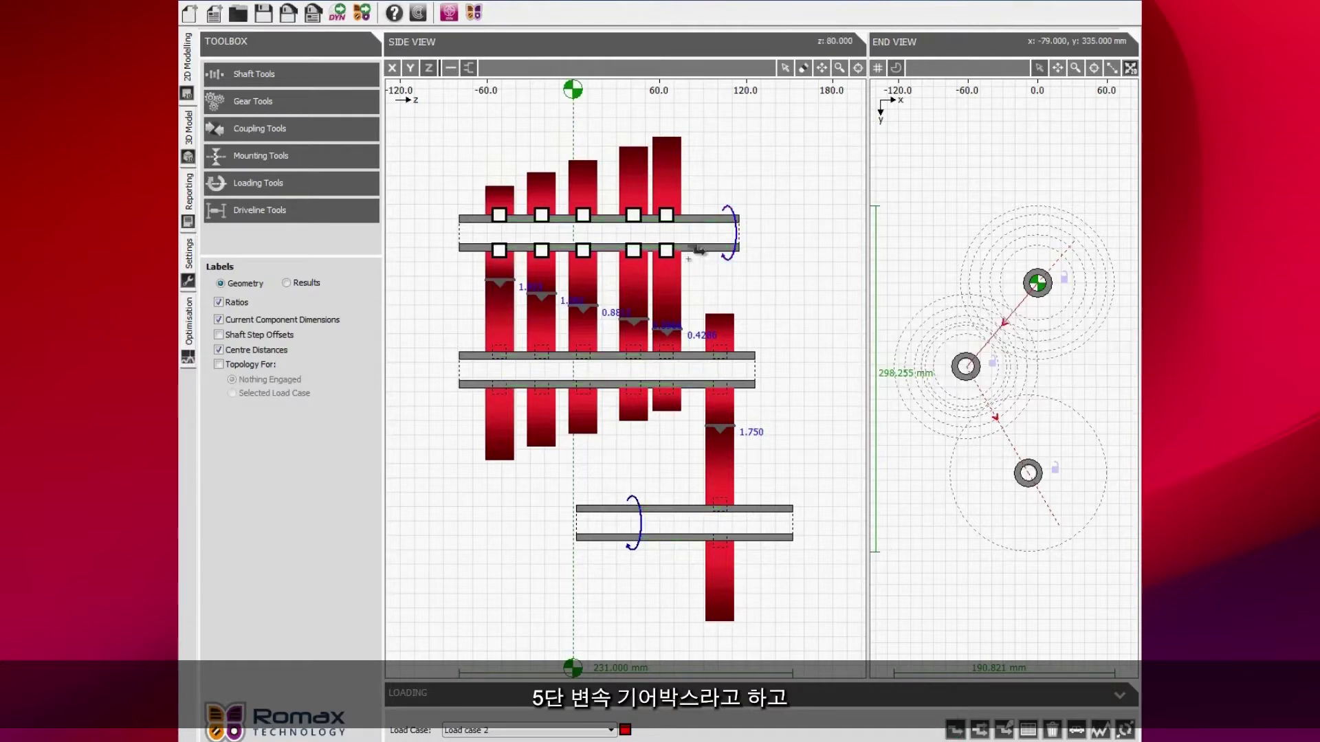
{"action": "left_click", "coordinate": [554, 269]}
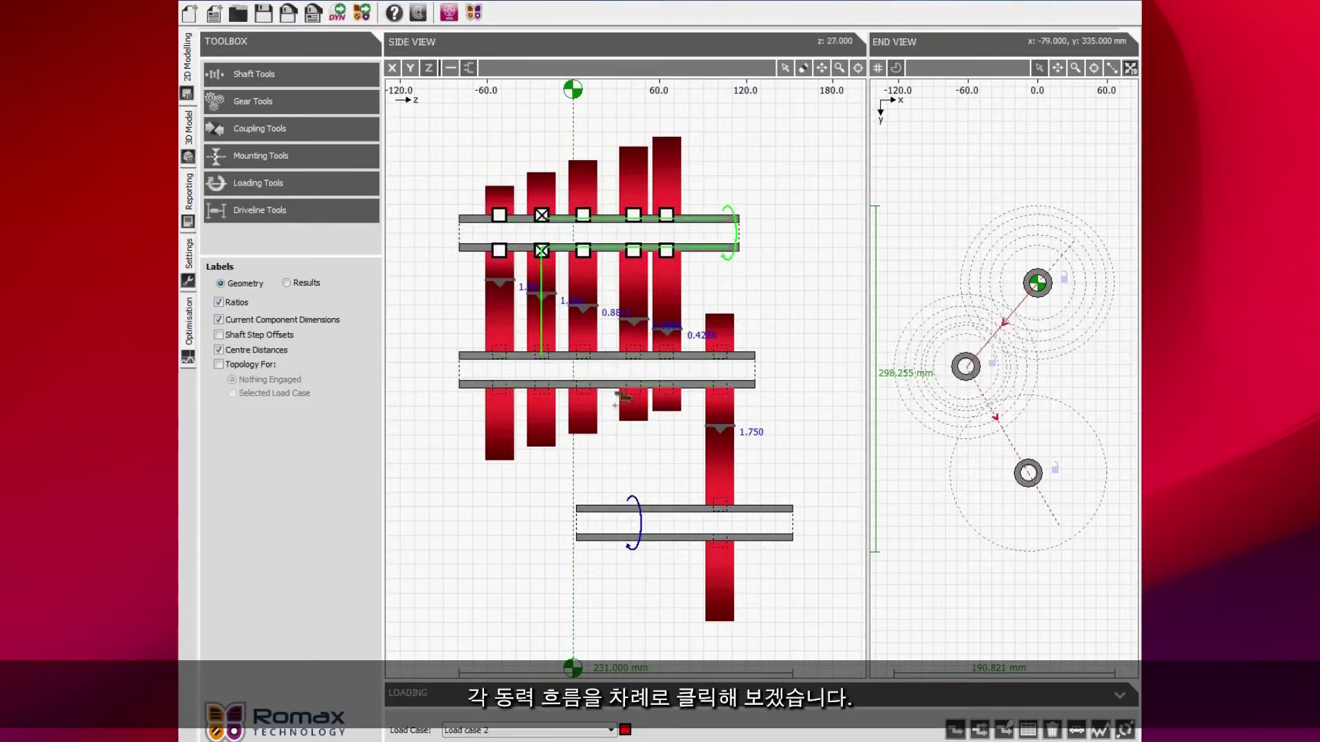
{"action": "left_click", "coordinate": [954, 730]}
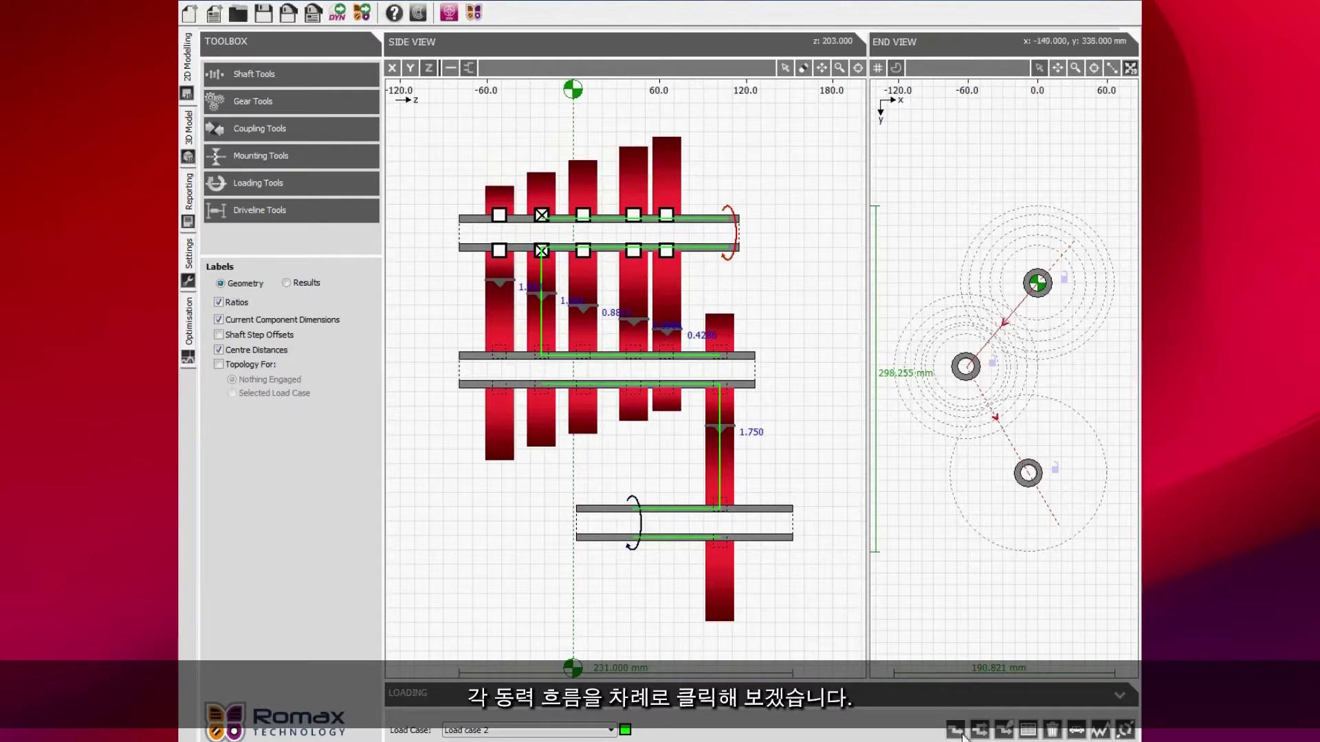
{"action": "left_click", "coordinate": [741, 251]}
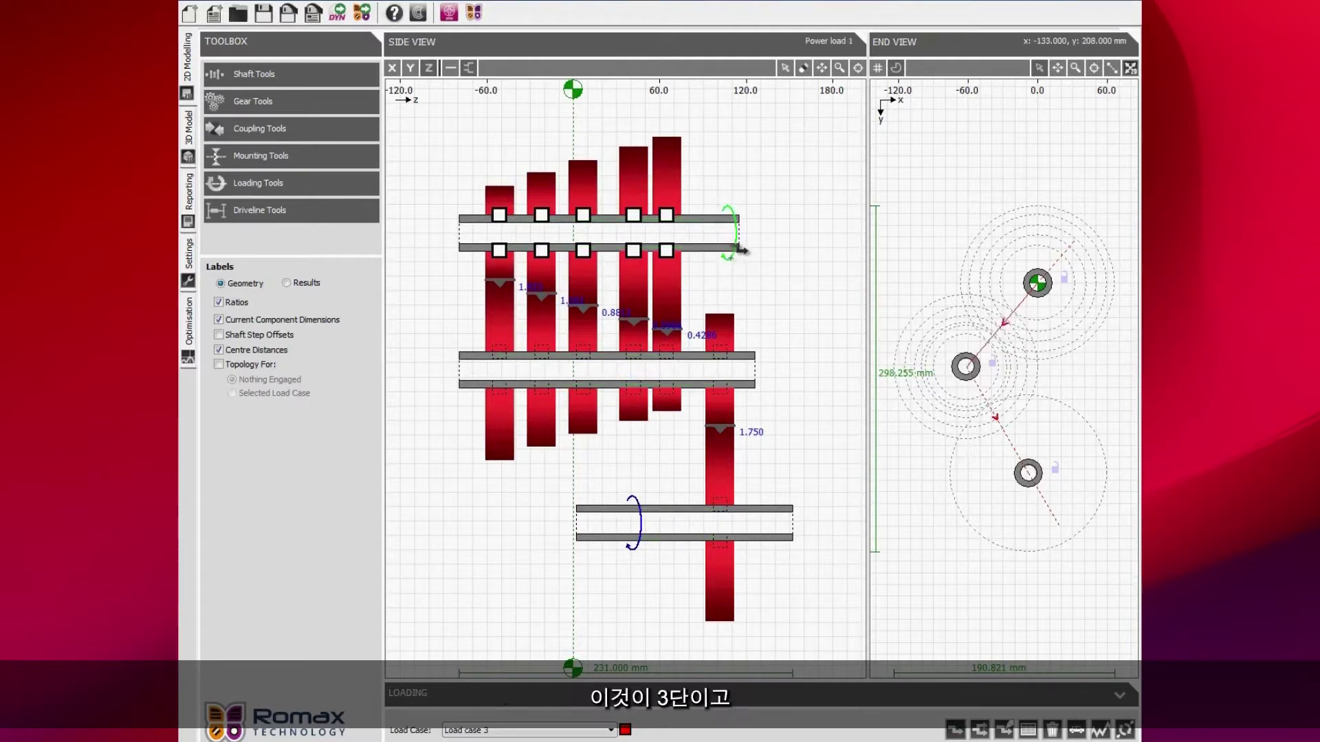
{"action": "left_click", "coordinate": [595, 281]}
{"action": "left_click", "coordinate": [652, 498]}
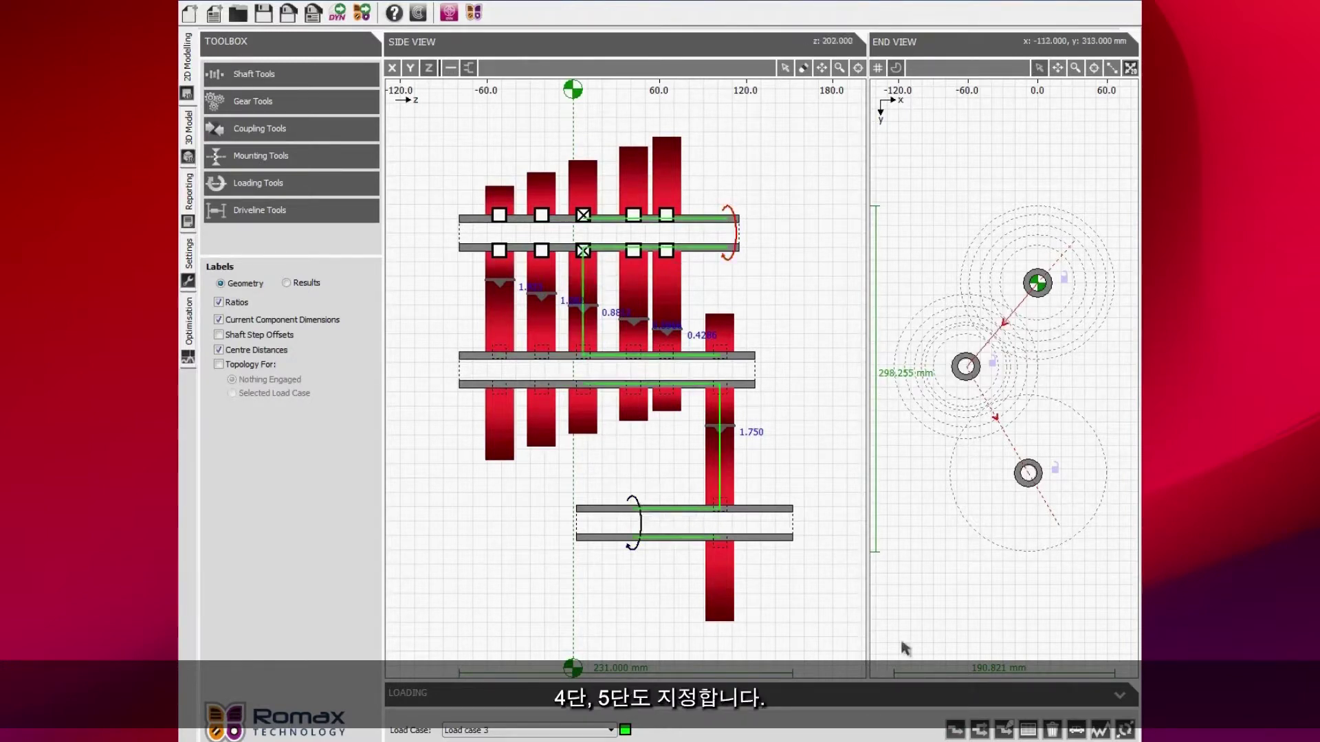
Create the fourth and fifth load cases, routing power from the upper shaft's load through its fourth and fifth gears respectively to the lower shaft's load.
{"action": "left_click", "coordinate": [956, 730]}
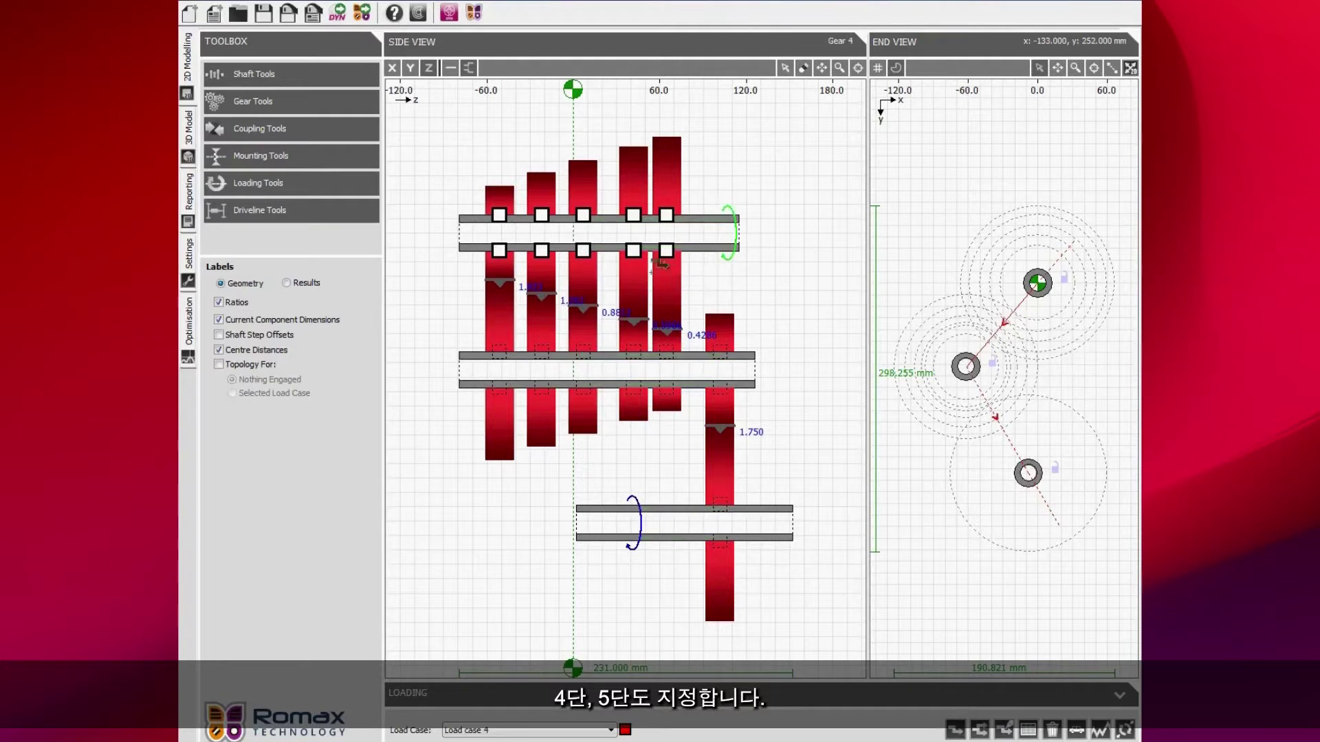
{"action": "left_click", "coordinate": [653, 261]}
{"action": "left_click", "coordinate": [683, 536]}
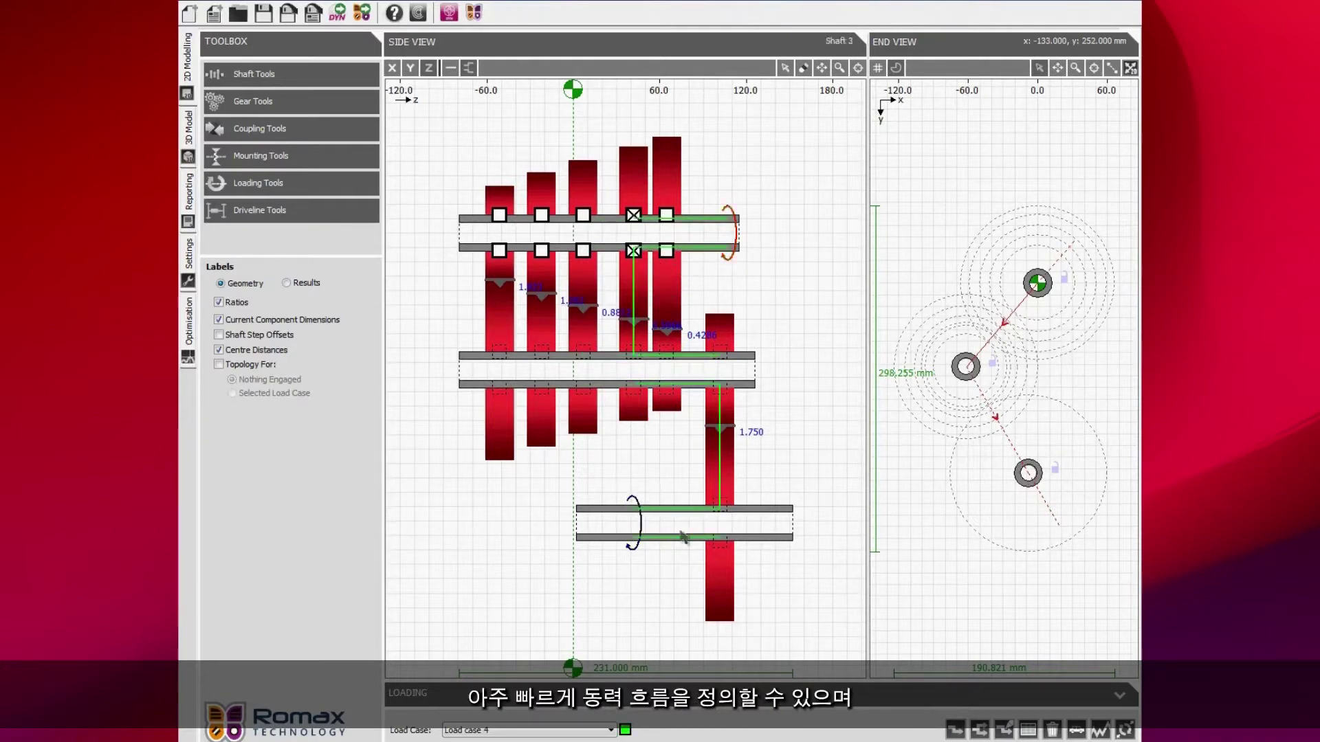
{"action": "left_click", "coordinate": [959, 732]}
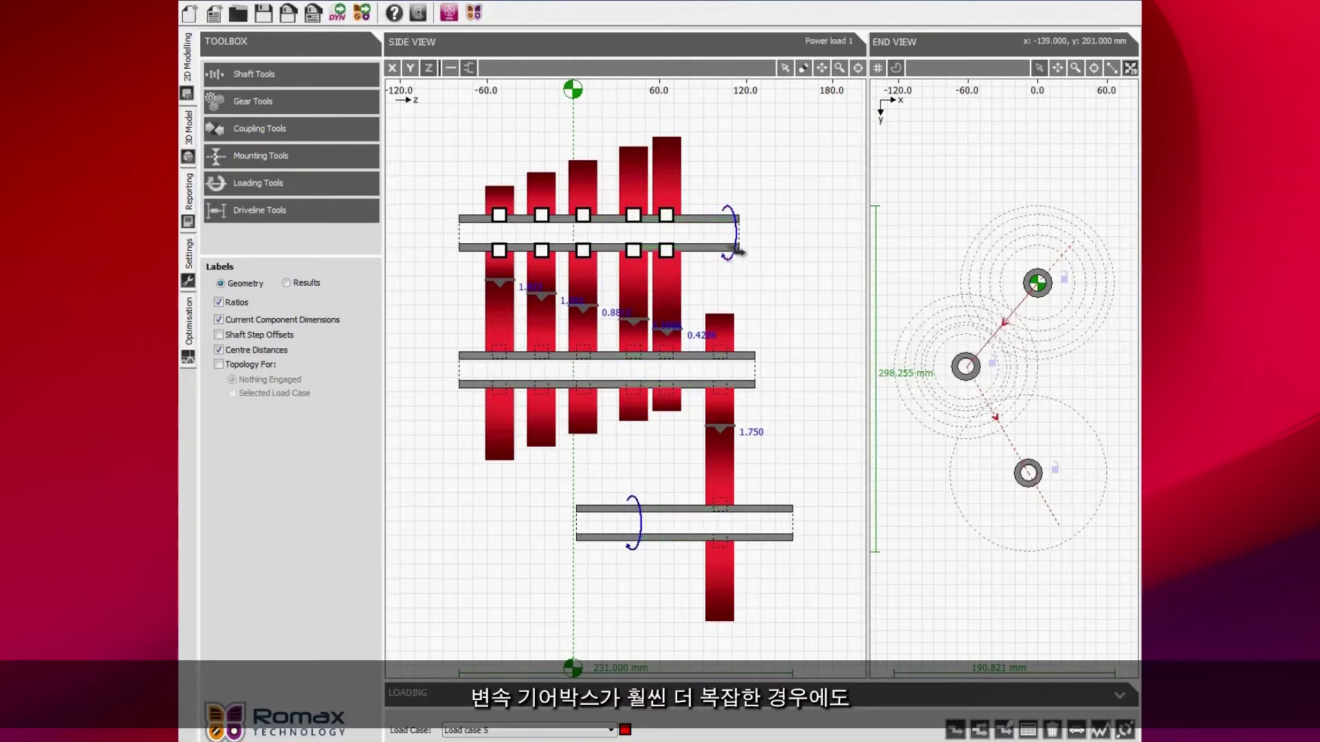
{"action": "left_click", "coordinate": [684, 268]}
{"action": "left_click", "coordinate": [642, 505]}
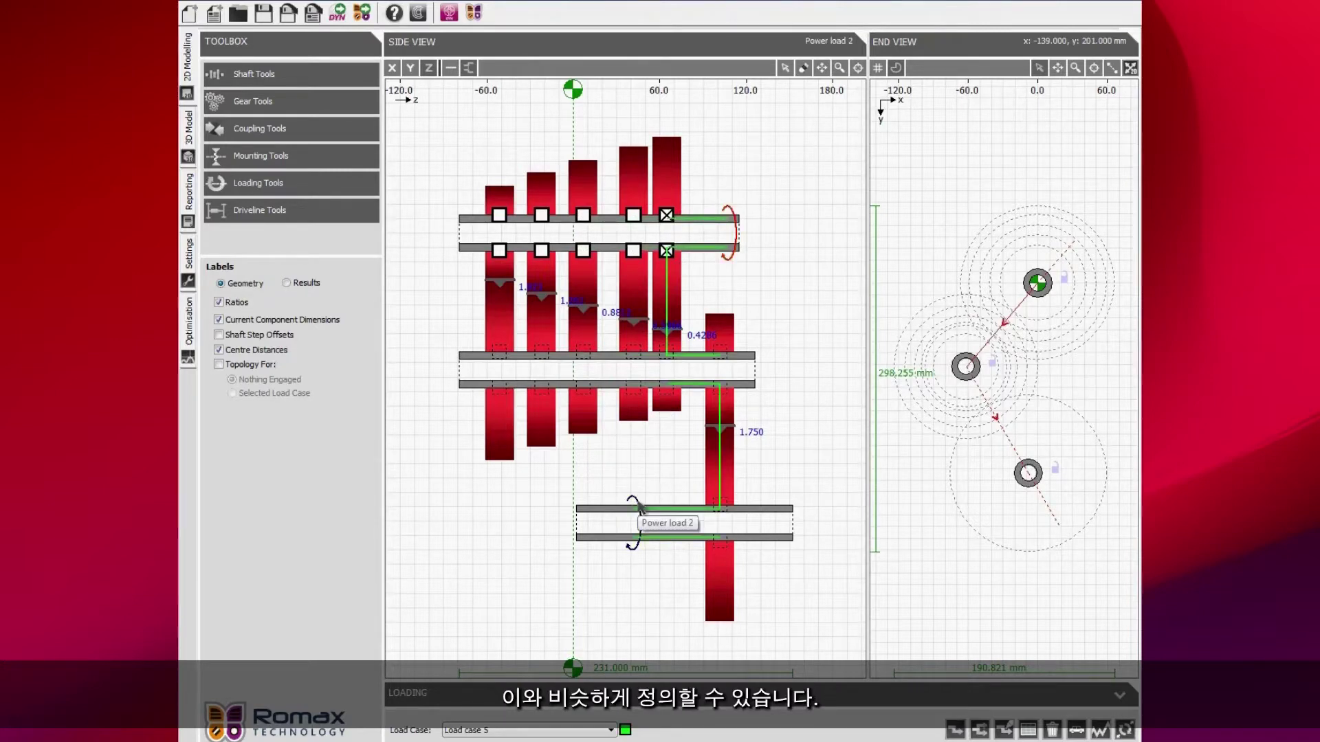
Inspect the gearbox in 3D and play the rotation animation for Load case 1, stopping it at the end.
{"action": "left_click", "coordinate": [191, 136]}
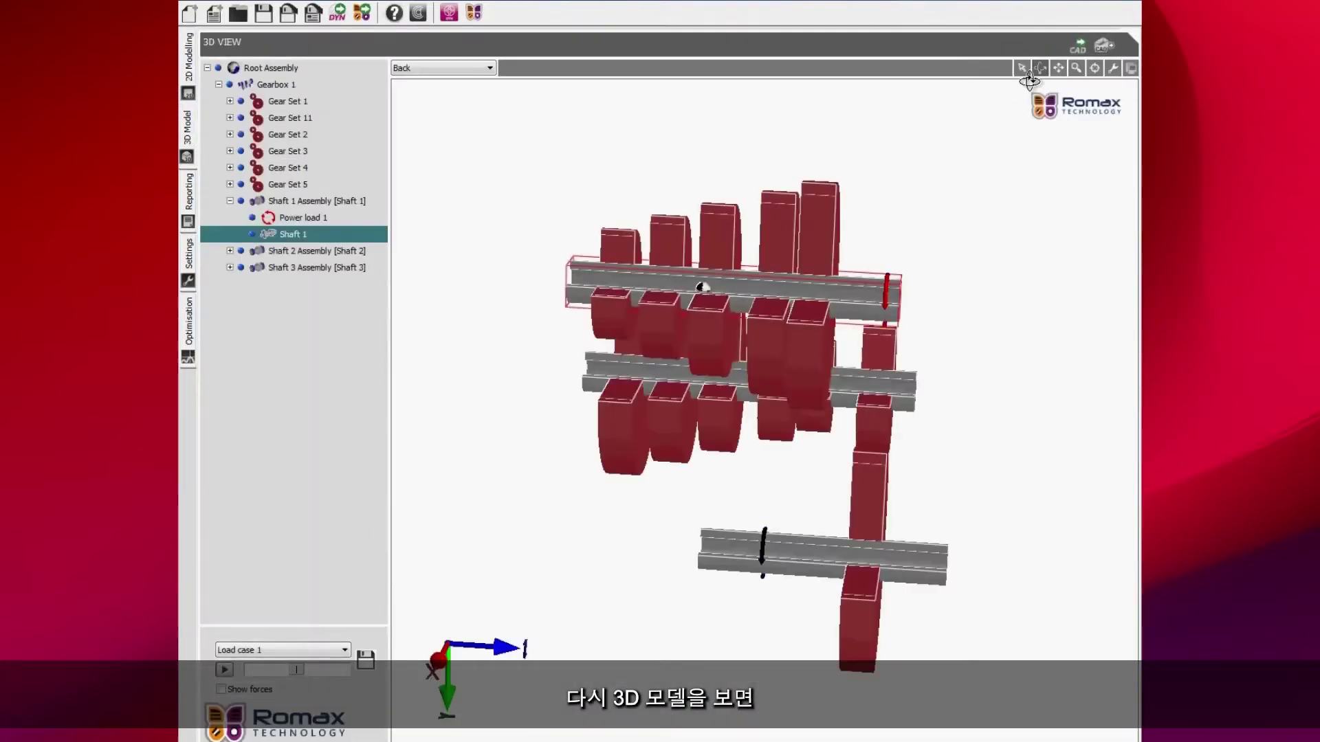
{"action": "left_click", "coordinate": [1040, 68]}
{"action": "left_click_drag", "start_coordinate": [763, 373], "coordinate": [794, 470]}
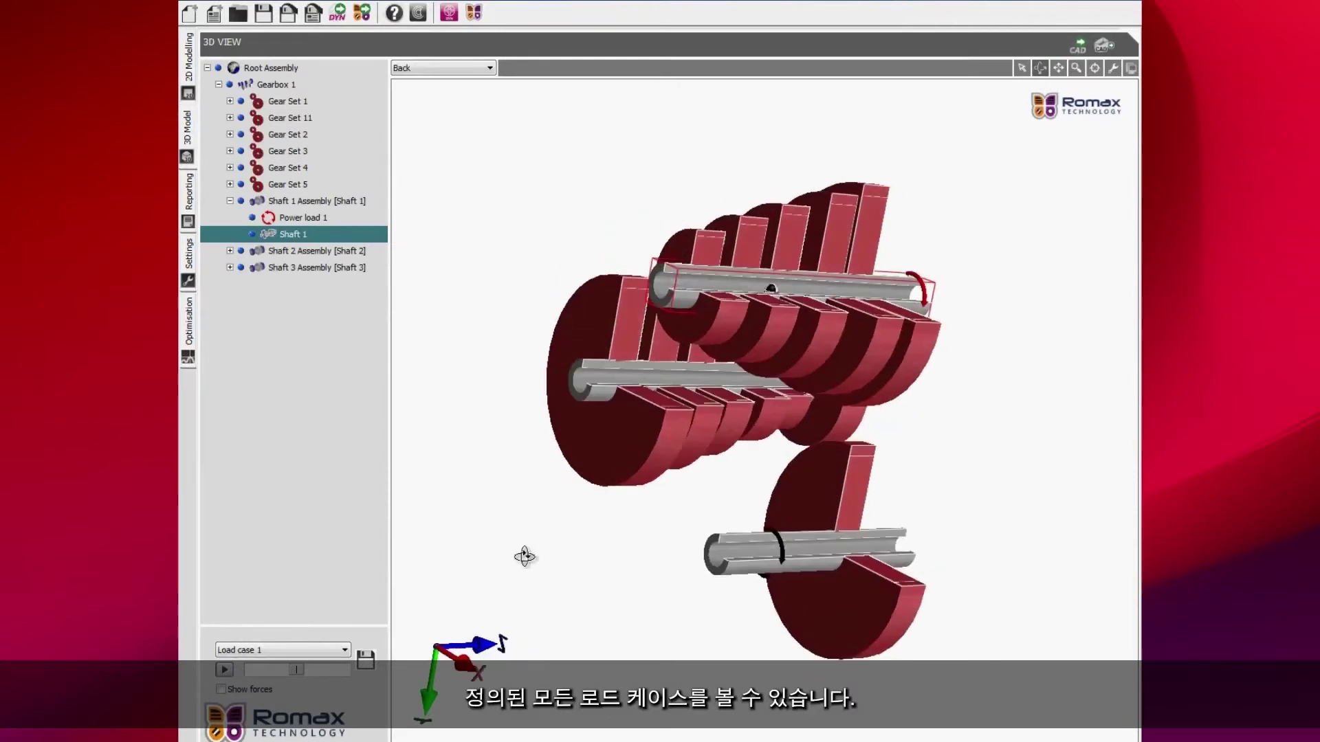
{"action": "left_click", "coordinate": [338, 651]}
{"action": "left_click", "coordinate": [248, 664]}
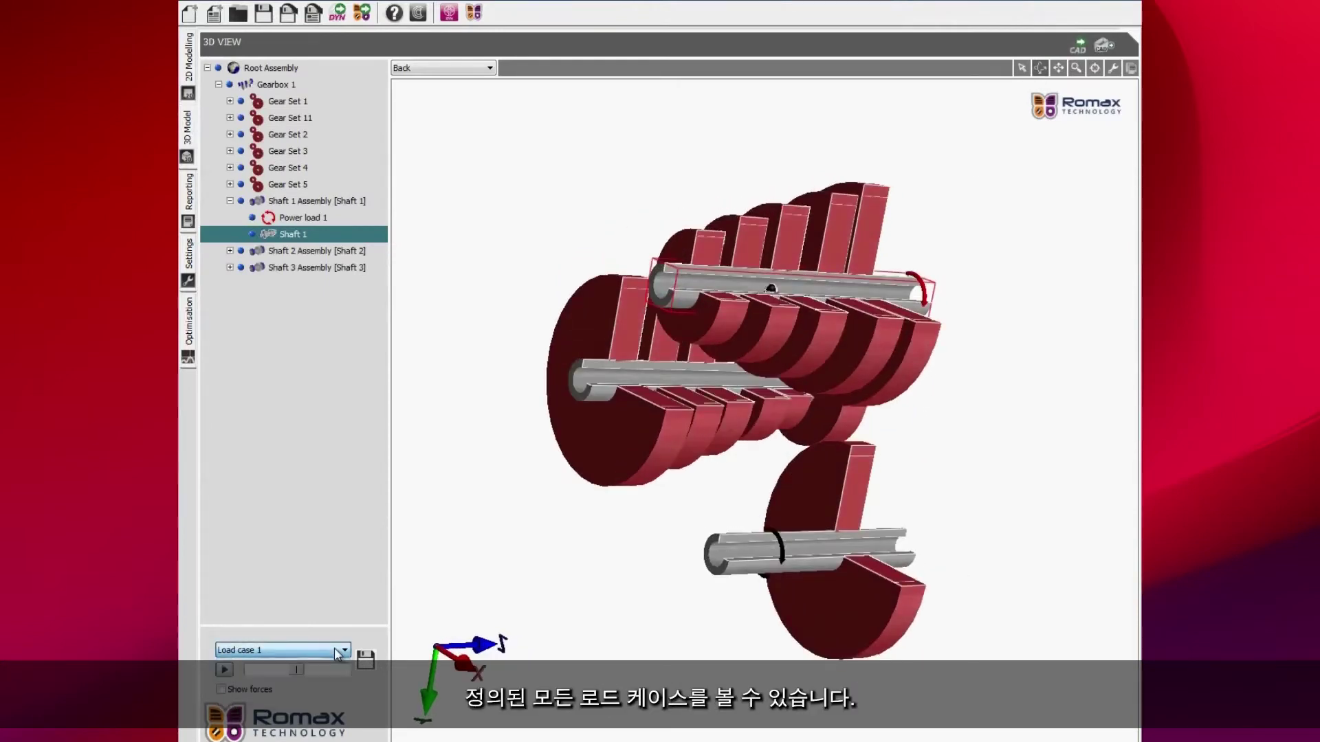
{"action": "left_click", "coordinate": [225, 670]}
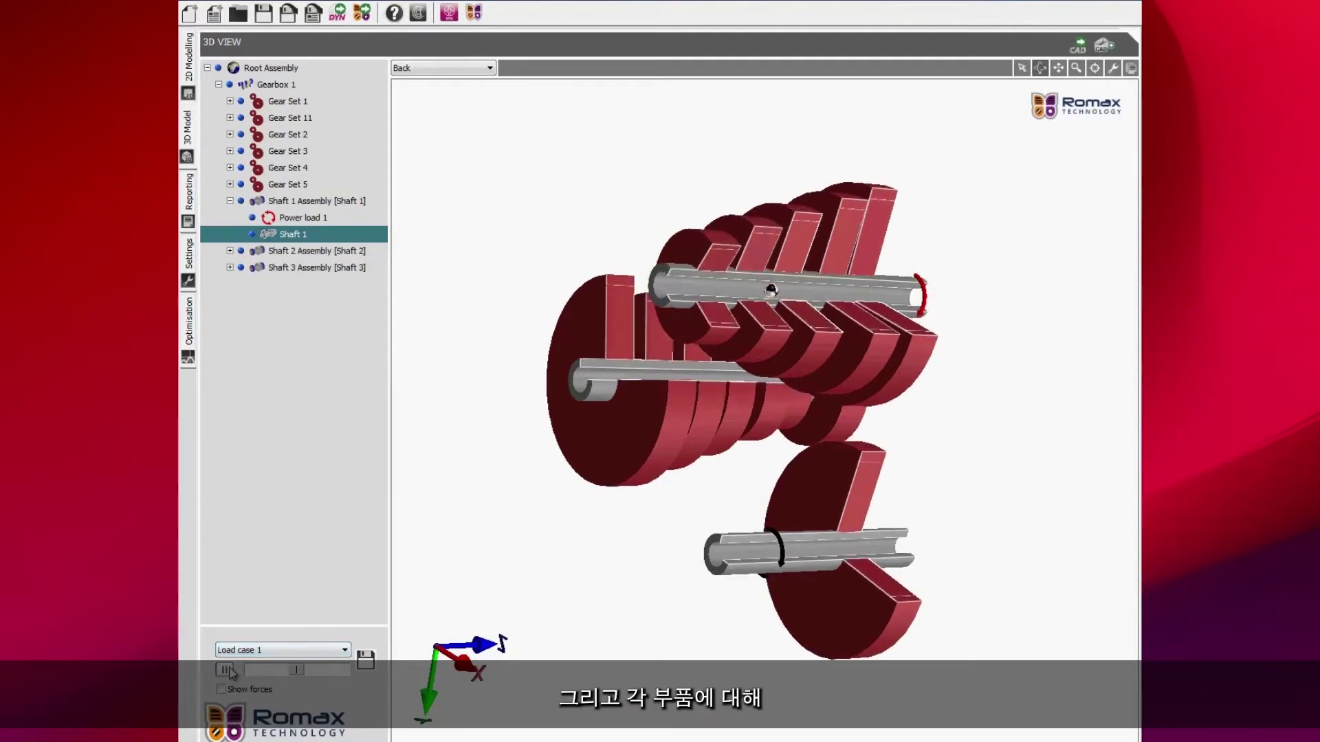
{"action": "left_click", "coordinate": [225, 670]}
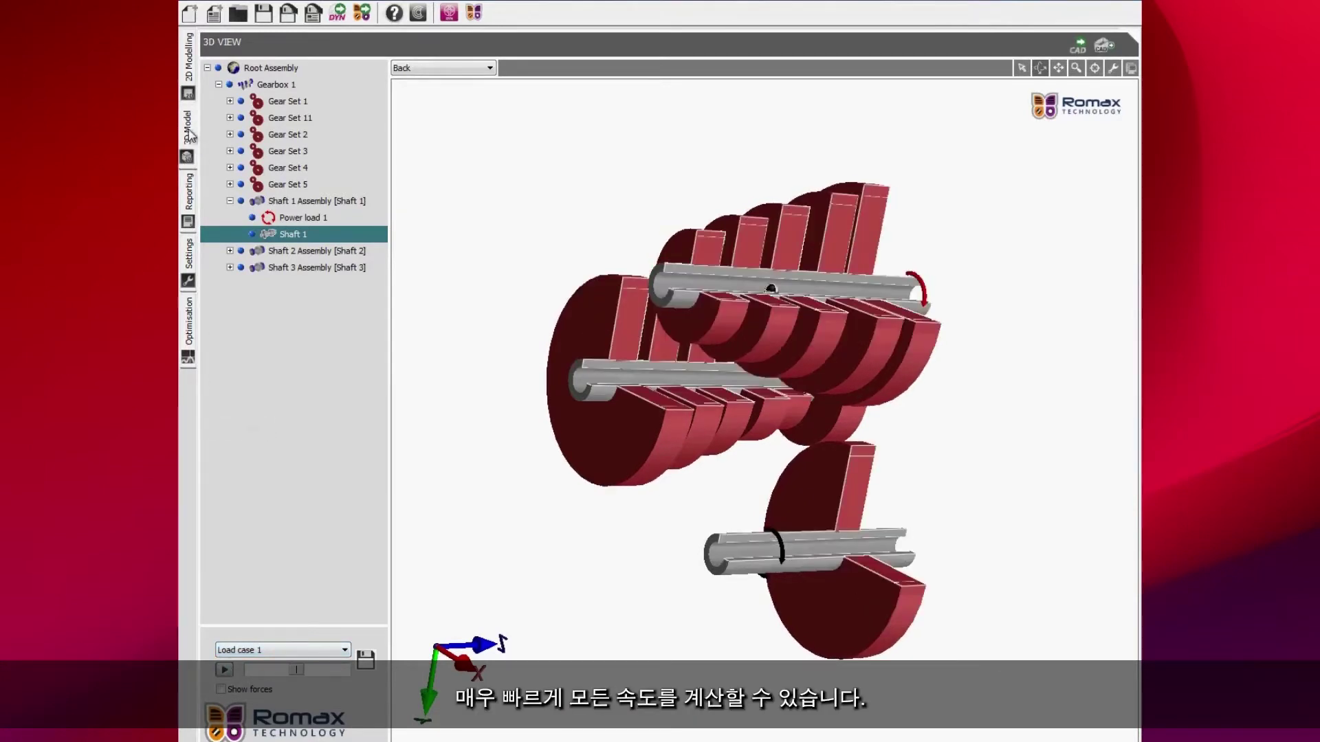
Review the Load Case Summary and the Component Speed Report for the five load cases.
{"action": "left_click", "coordinate": [189, 206]}
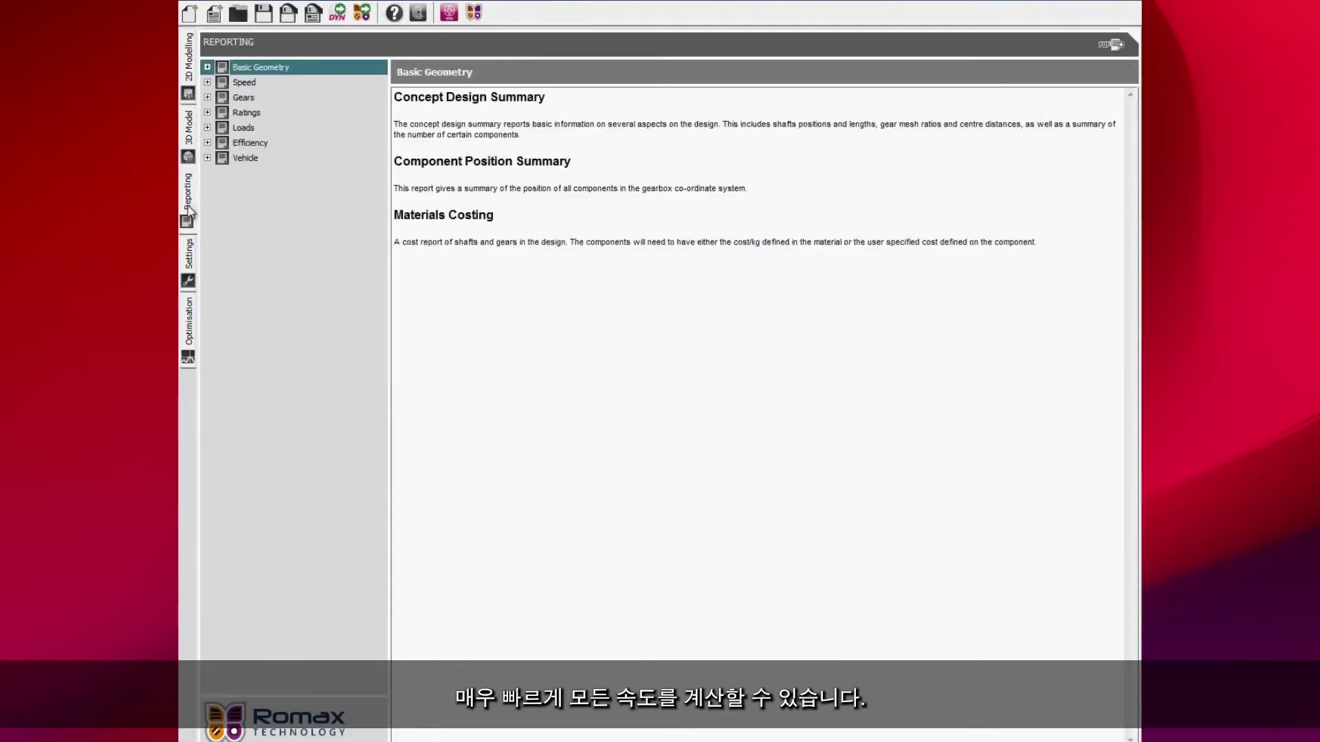
{"action": "left_click", "coordinate": [207, 83]}
{"action": "left_click", "coordinate": [258, 101]}
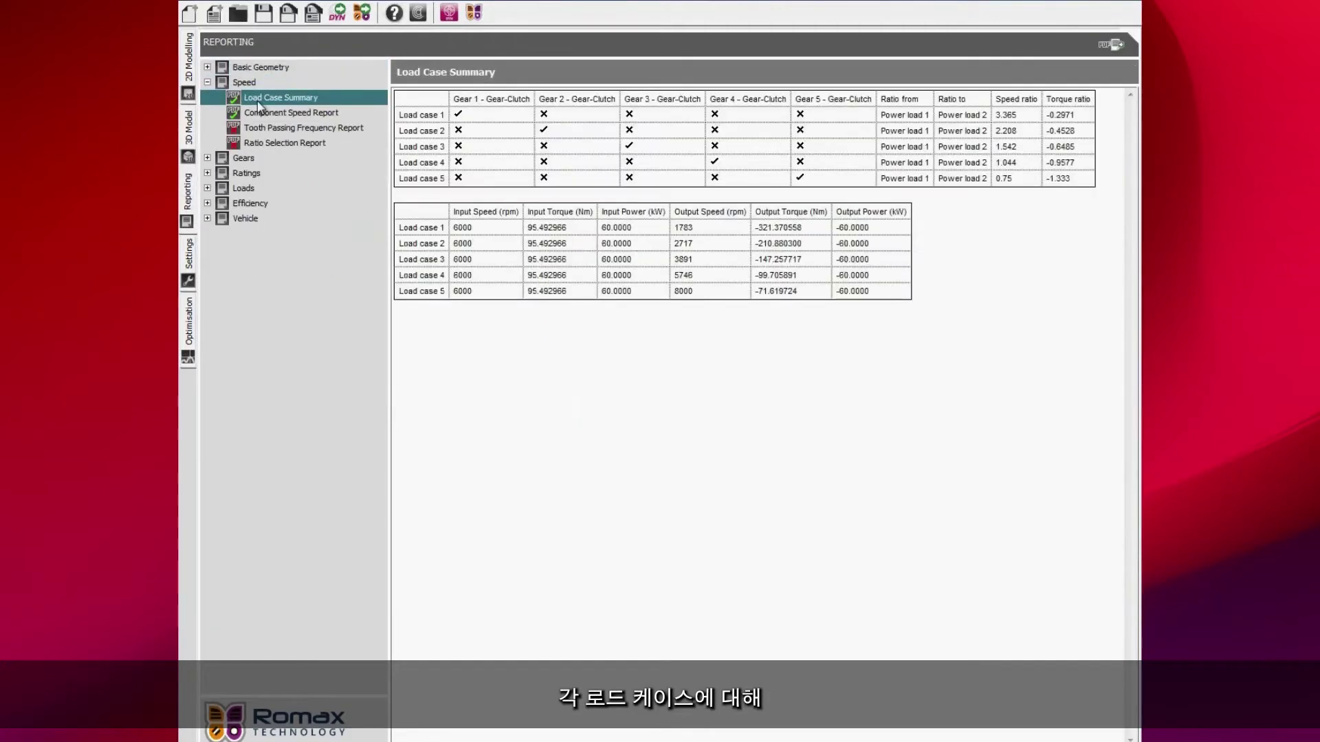
{"action": "left_click", "coordinate": [337, 114]}
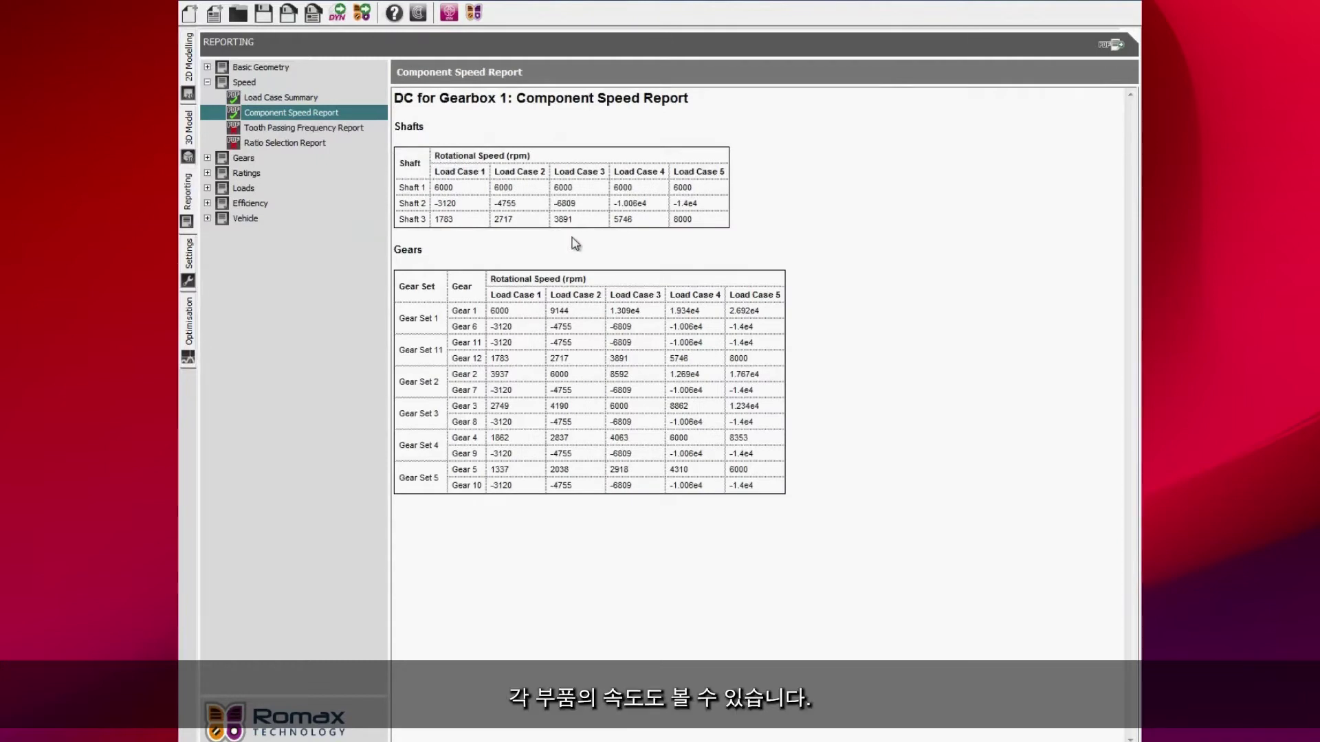
In the 2D model, add two concept bearings connected to ground on the upper shaft, at offsets of about 9 mm and 177 mm.
{"action": "left_click", "coordinate": [189, 69]}
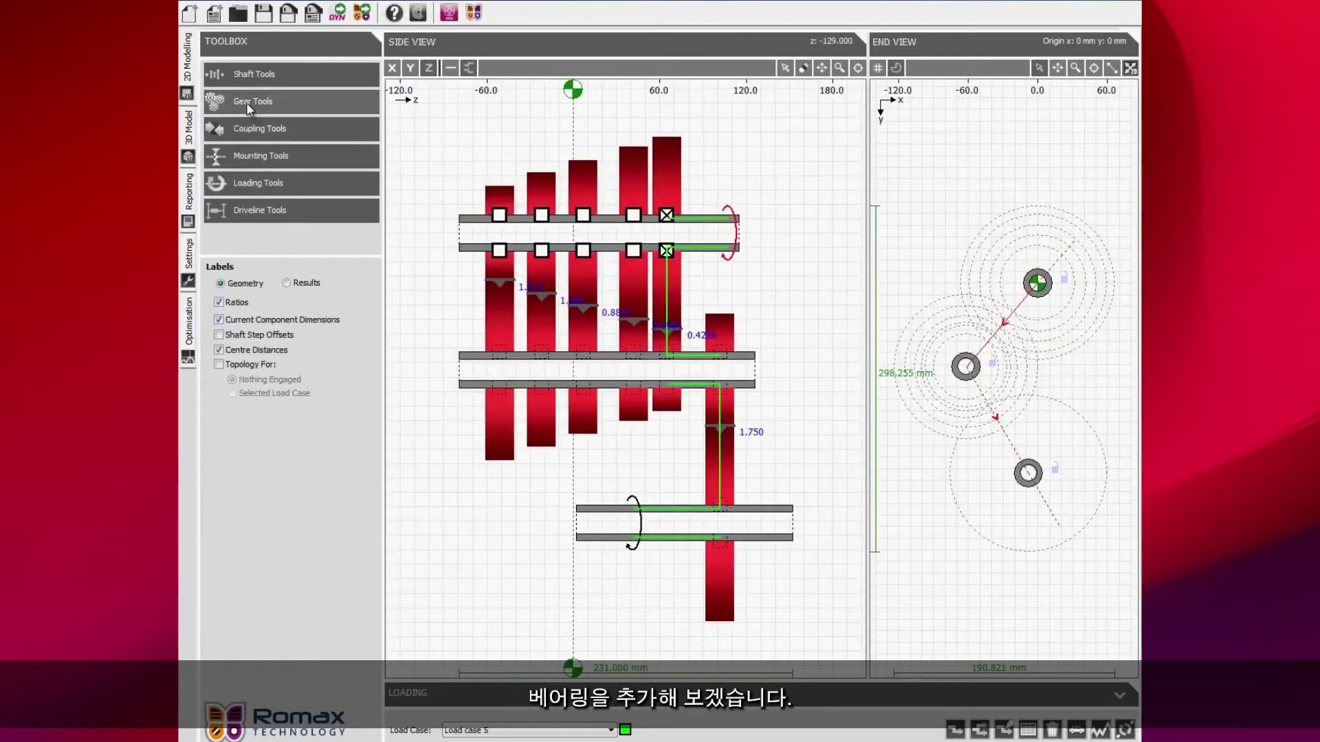
{"action": "left_click", "coordinate": [253, 158]}
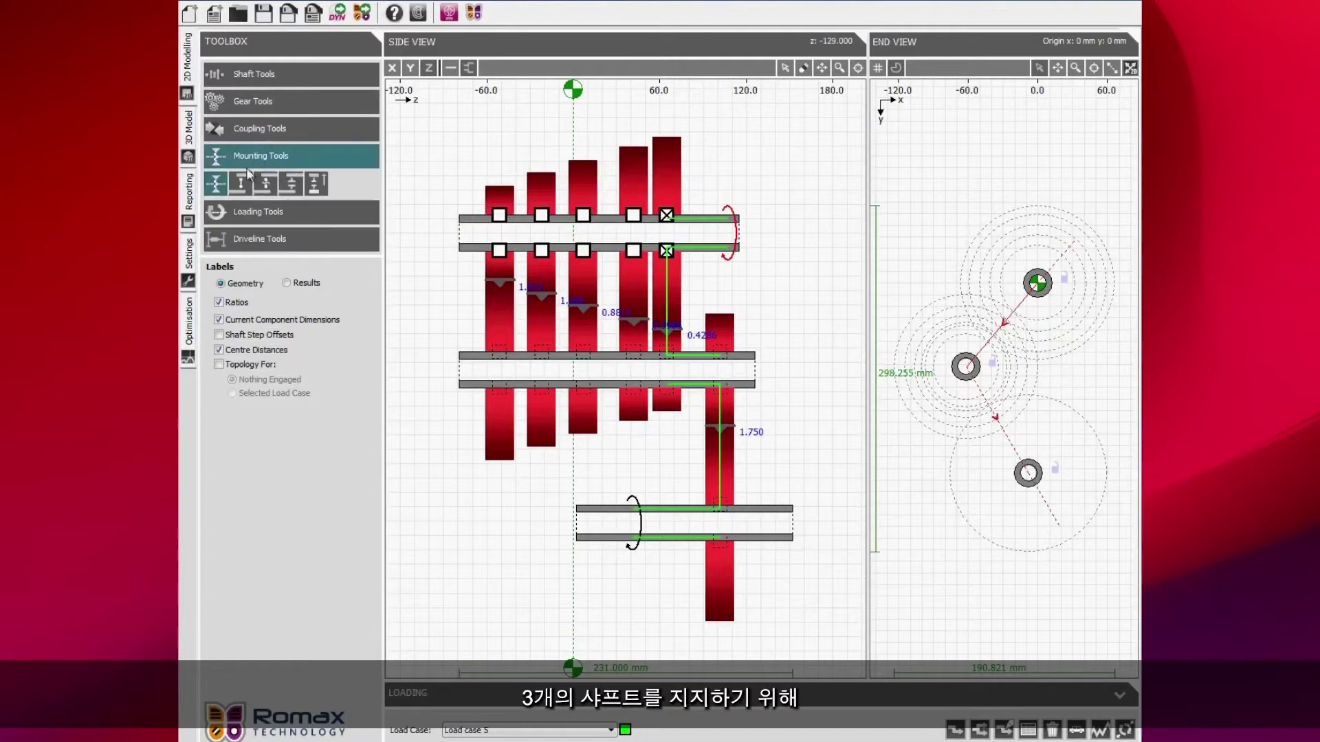
{"action": "left_click", "coordinate": [472, 218]}
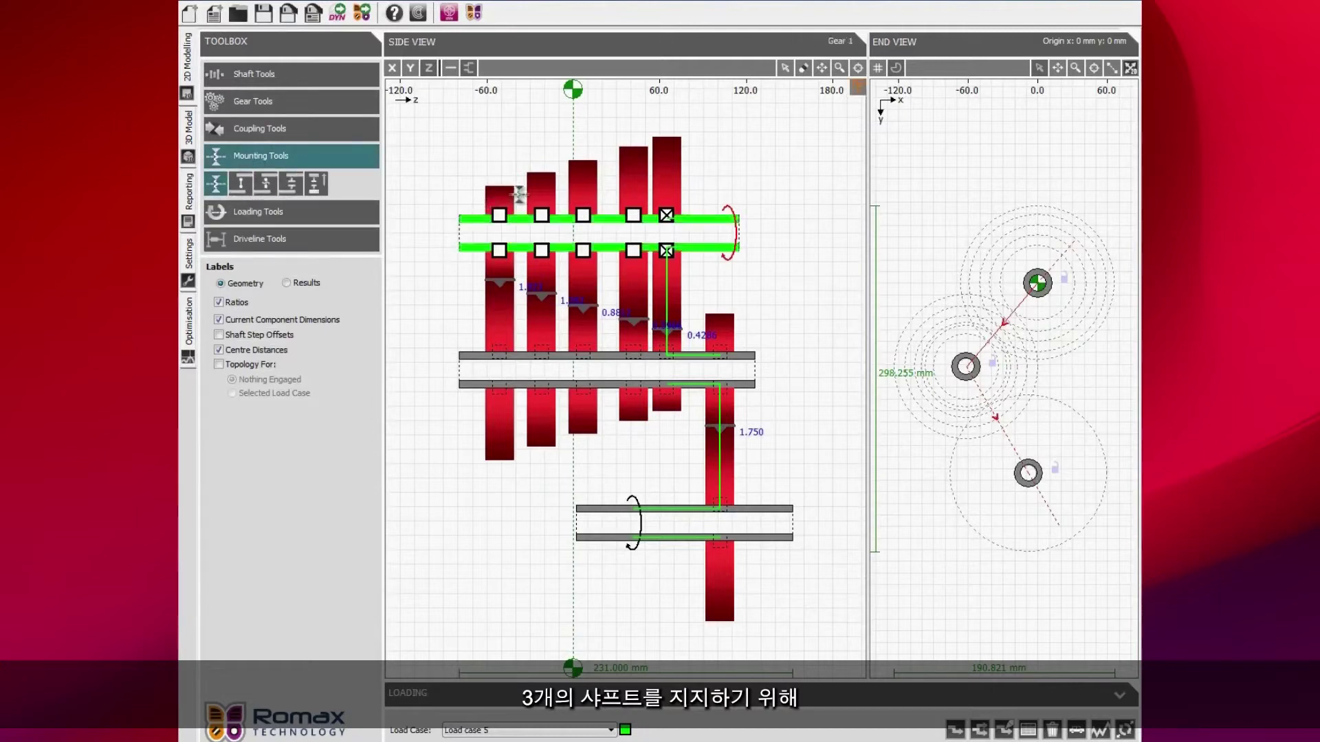
{"action": "left_click", "coordinate": [724, 216]}
{"action": "left_click", "coordinate": [858, 88]}
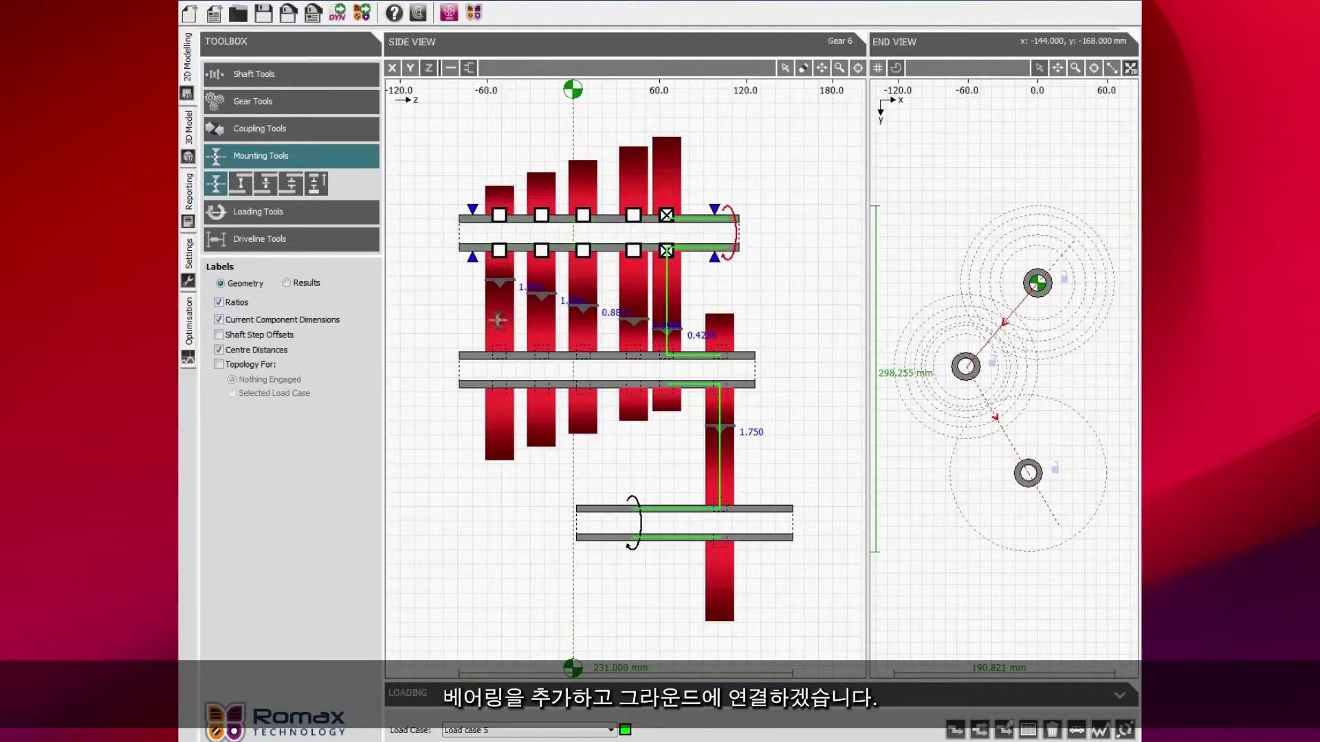
Add grounded concept bearings at about 7 and 198 mm on the middle shaft and about 14 and 137 mm on the lower shaft.
{"action": "left_click", "coordinate": [469, 356]}
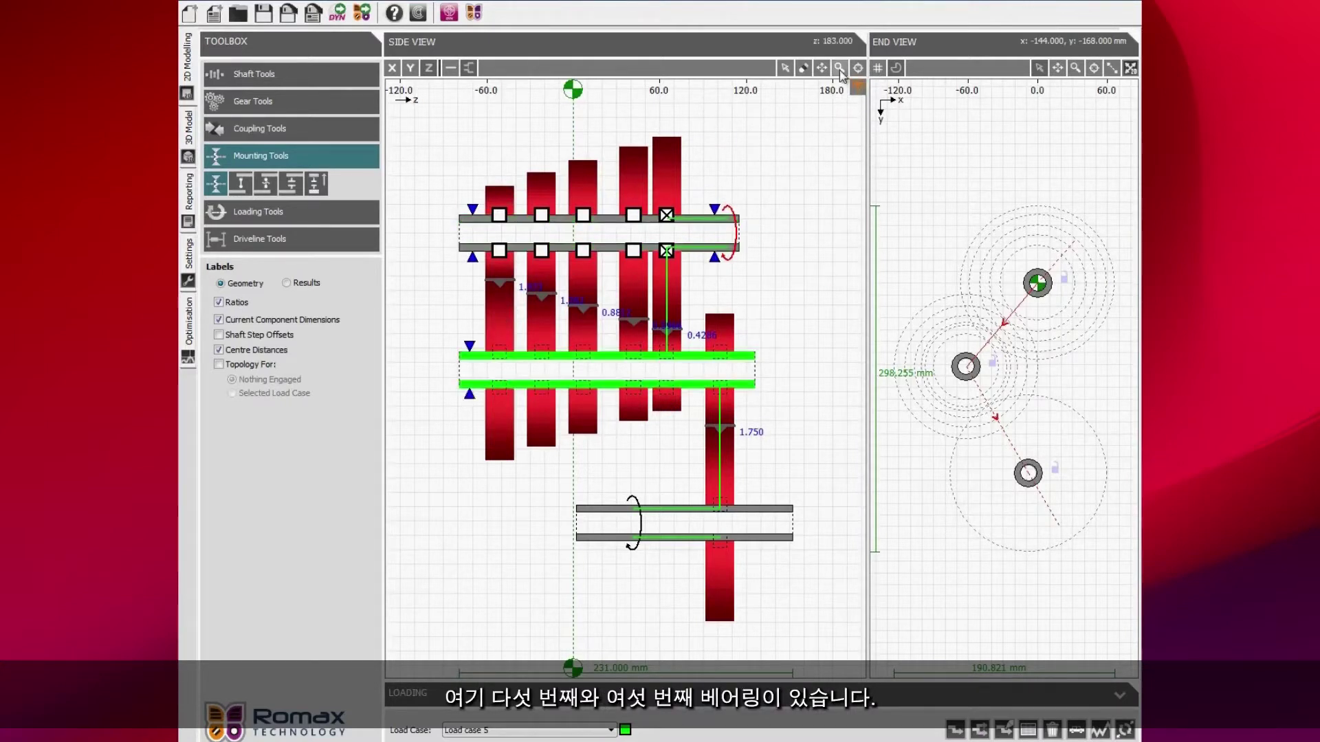
{"action": "left_click", "coordinate": [858, 87]}
{"action": "left_click", "coordinate": [597, 510]}
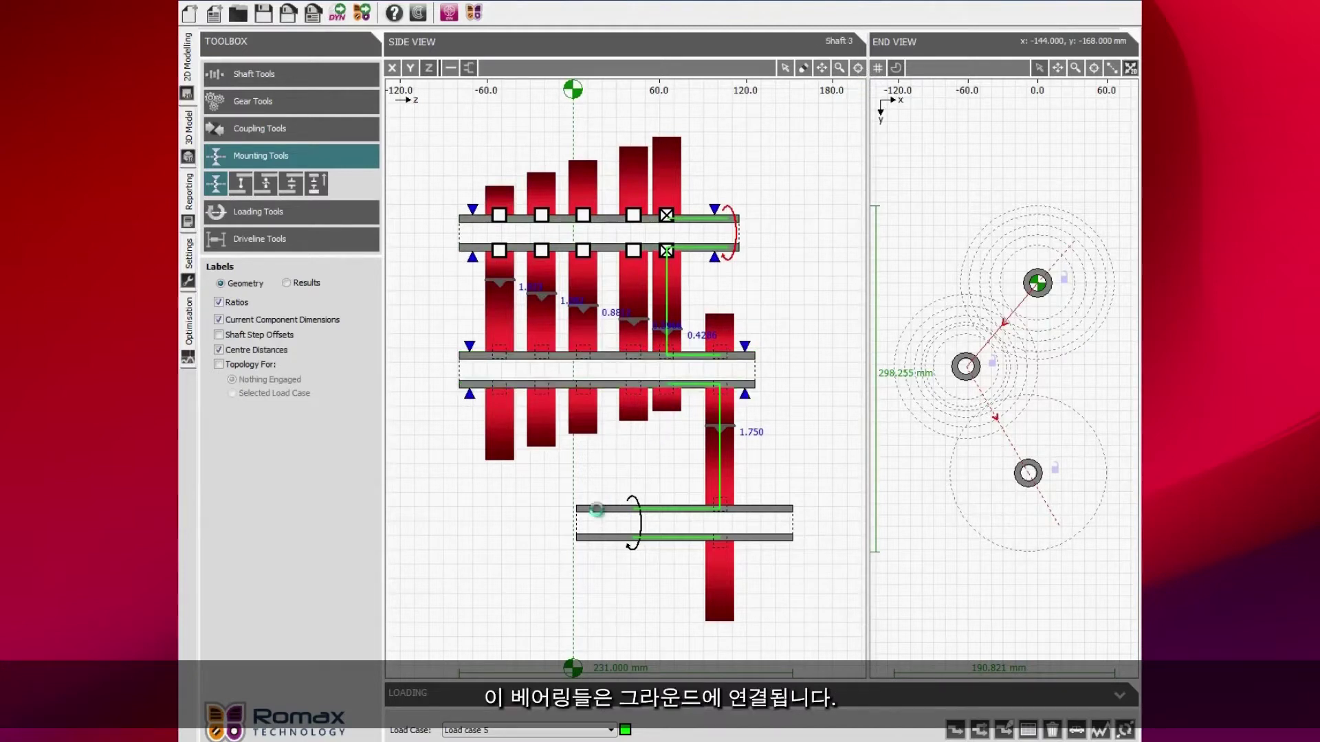
{"action": "left_click", "coordinate": [597, 509]}
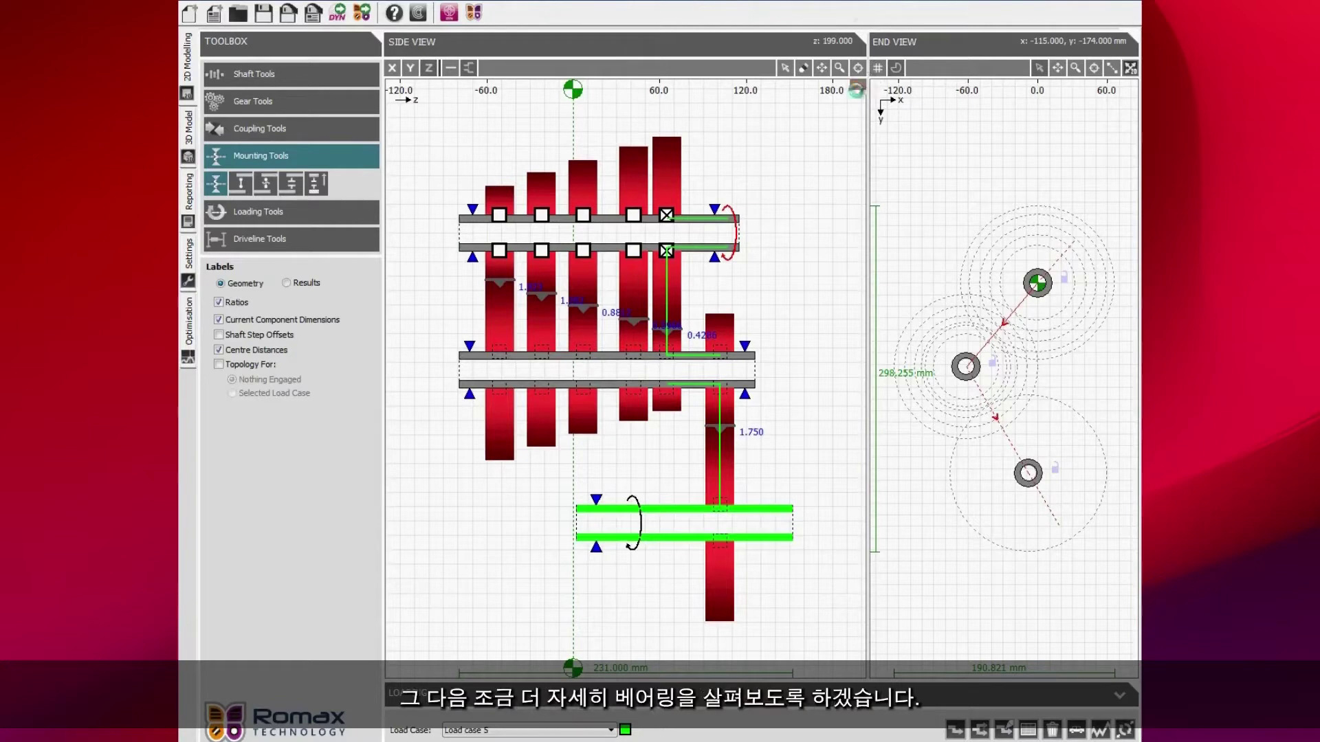
Examine the stiffness direction and damping properties of the first bearing on the upper shaft.
{"action": "left_click", "coordinate": [784, 68]}
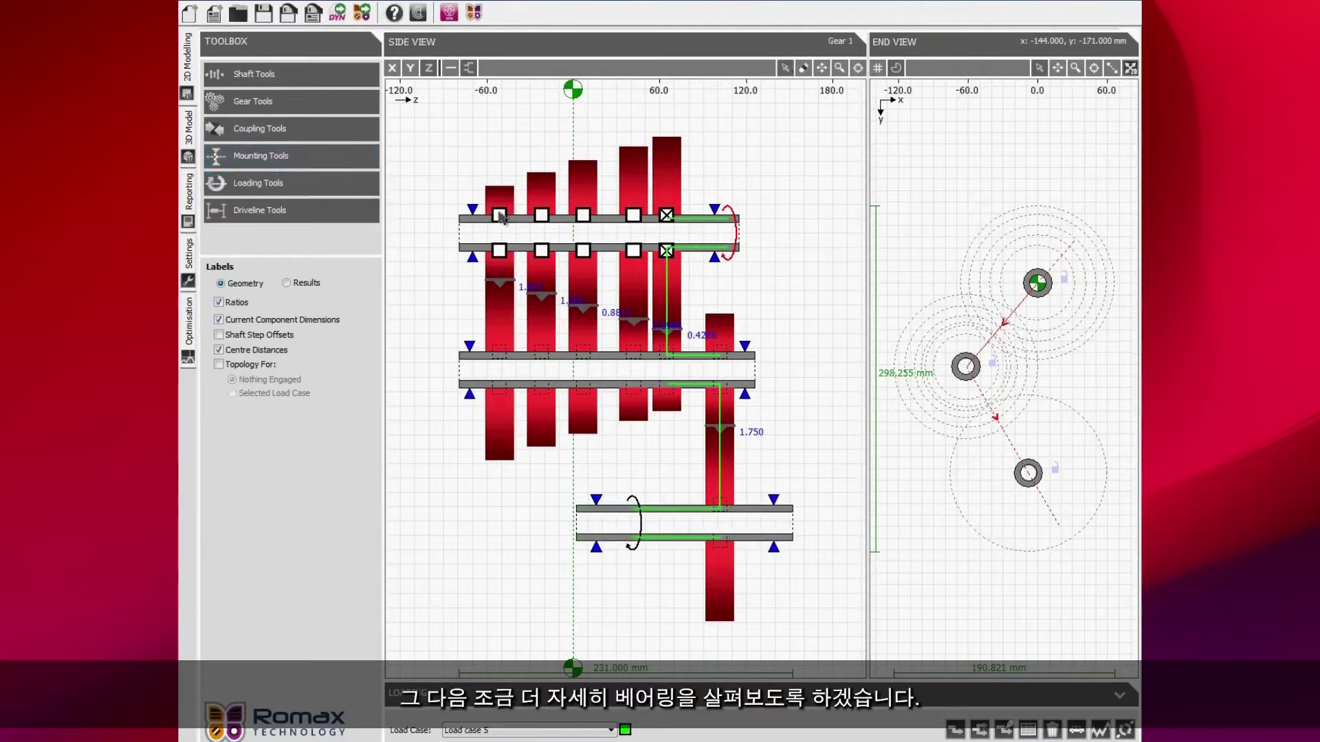
{"action": "left_click", "coordinate": [473, 209]}
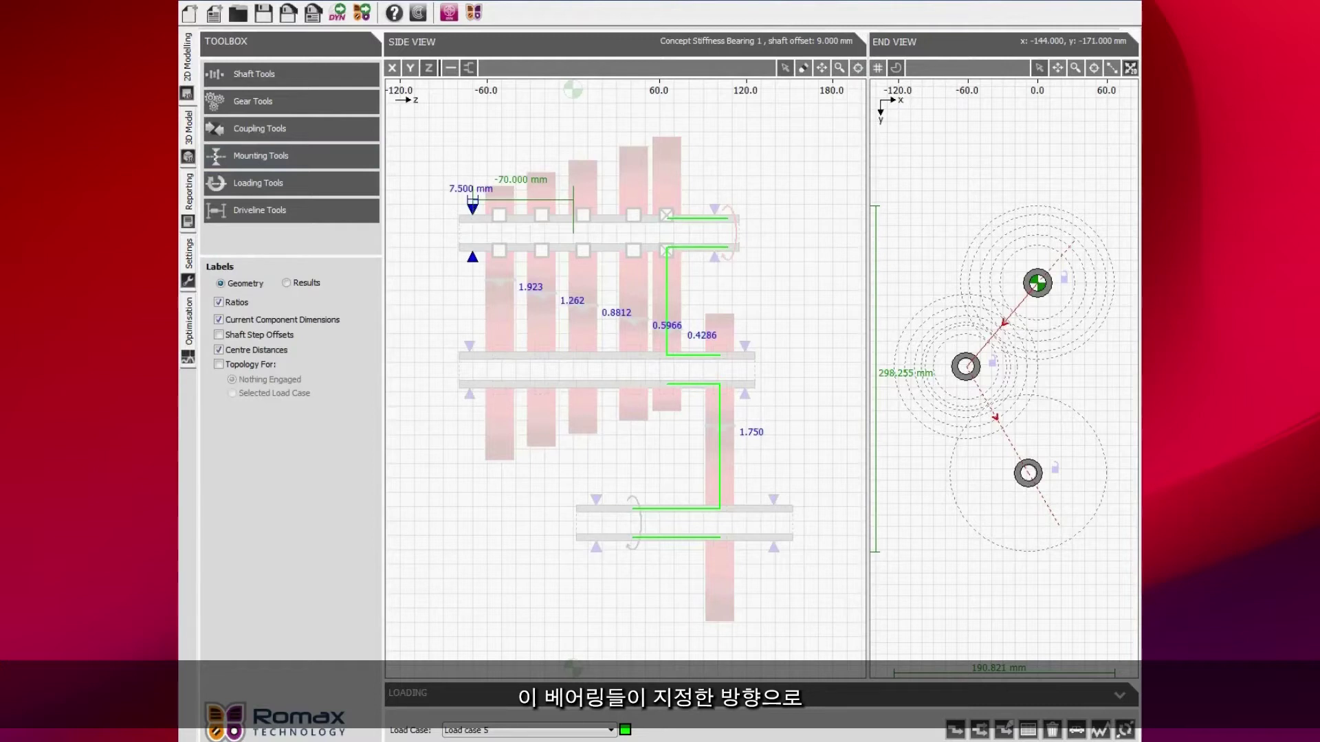
{"action": "key", "text": "Return"}
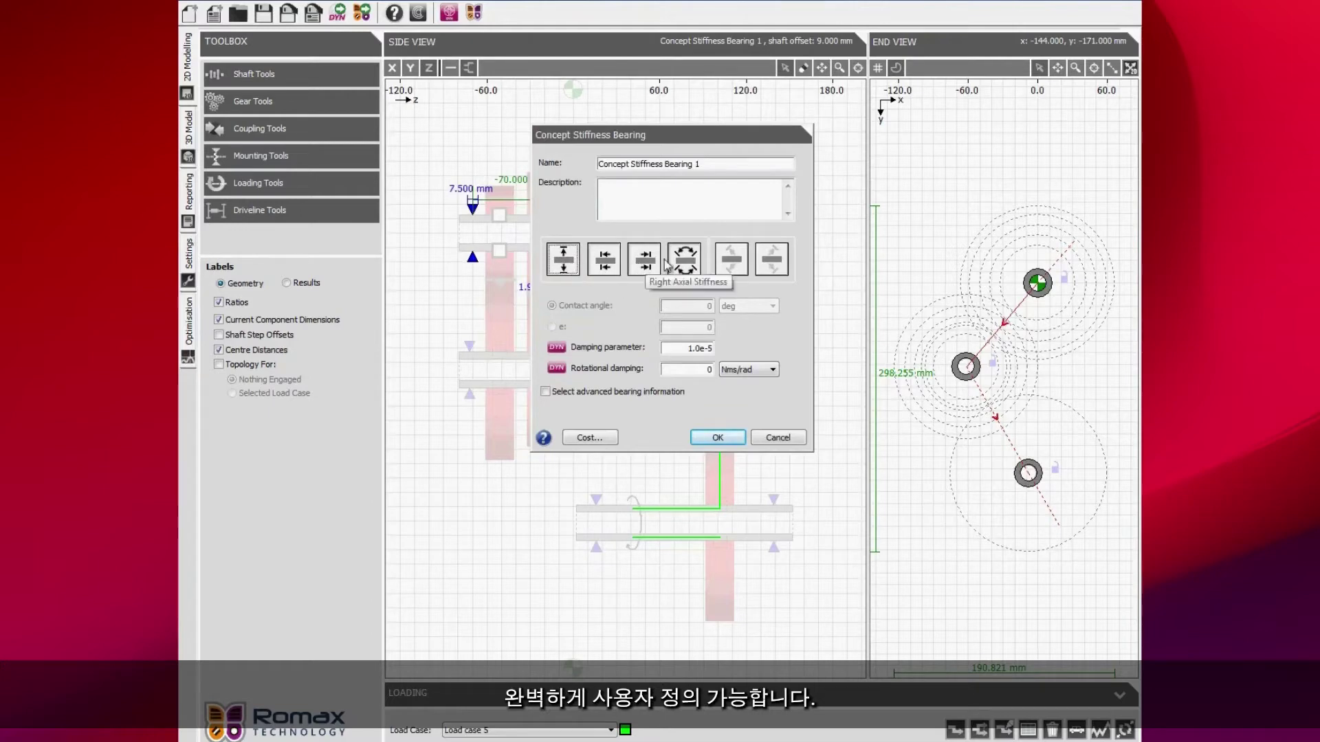
{"action": "left_click", "coordinate": [711, 442]}
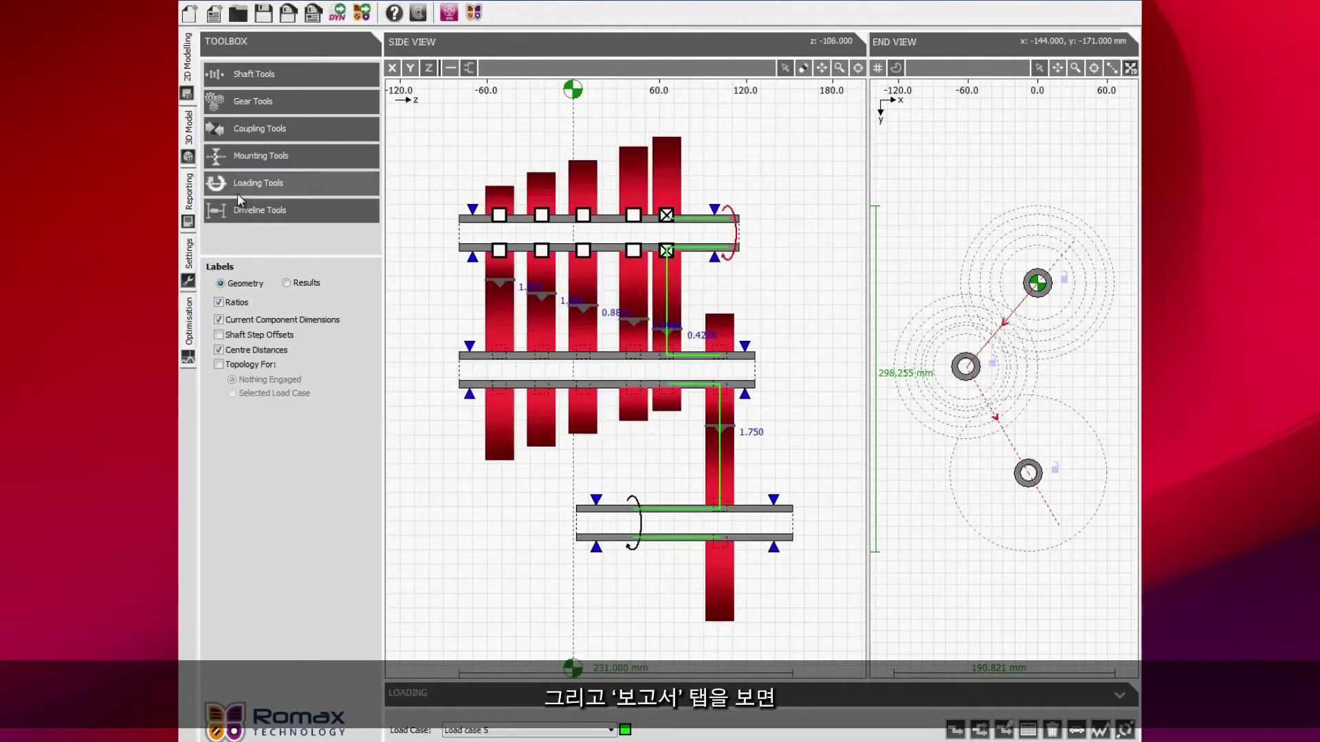
Review the System Loads Report for the bearing forces and moments in each load case.
{"action": "left_click", "coordinate": [196, 198]}
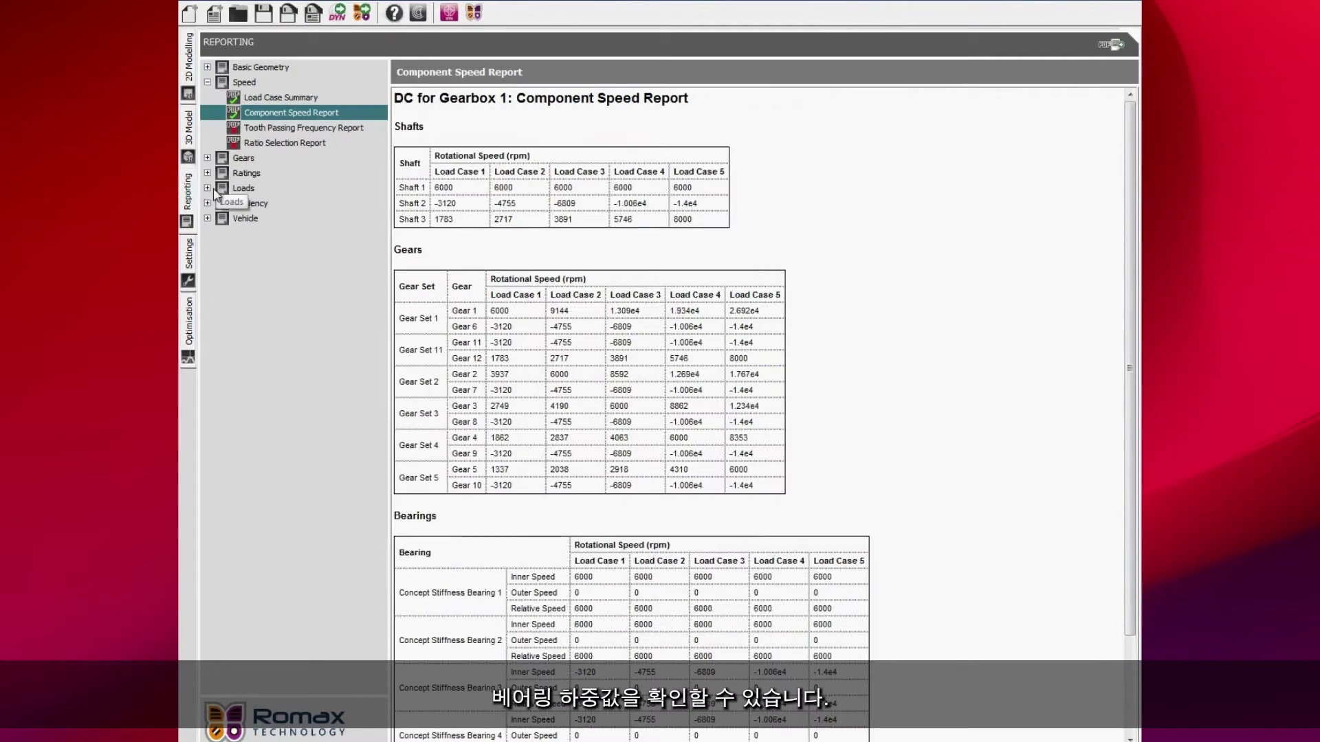
{"action": "left_click", "coordinate": [242, 188]}
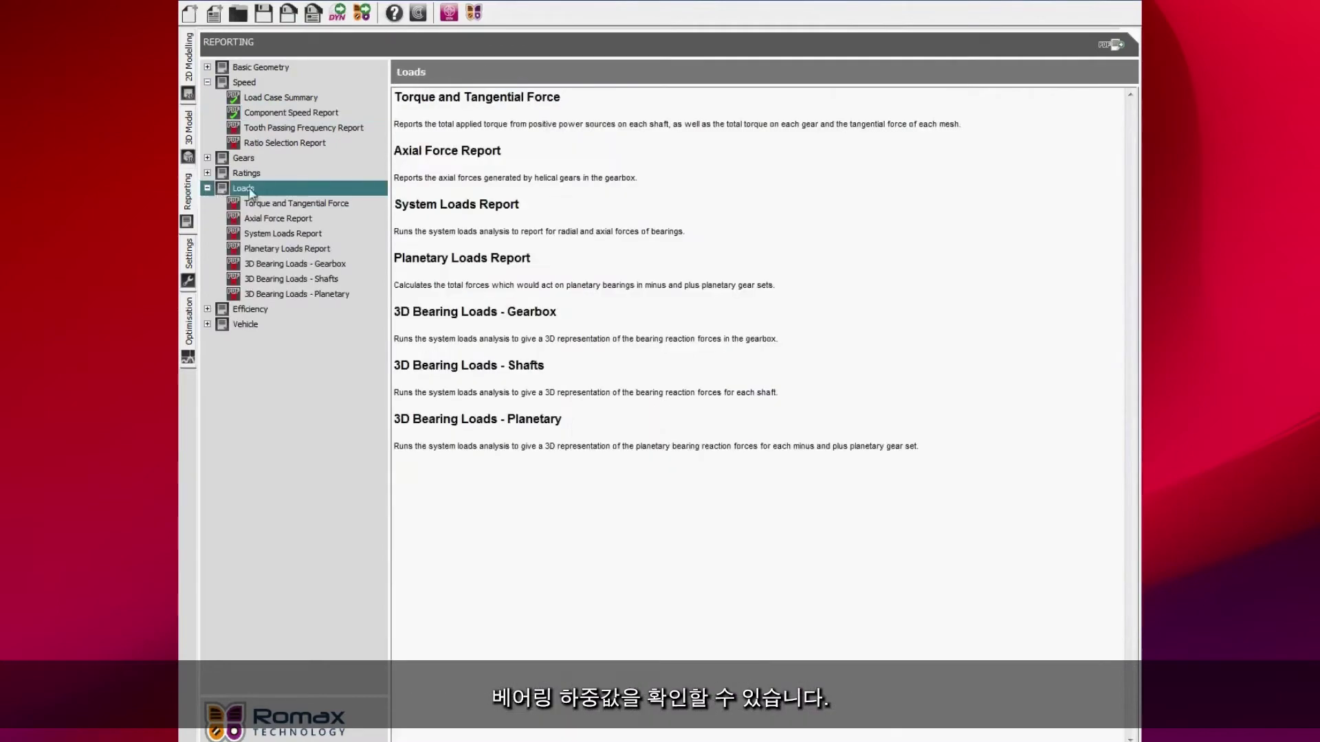
{"action": "left_click", "coordinate": [285, 234]}
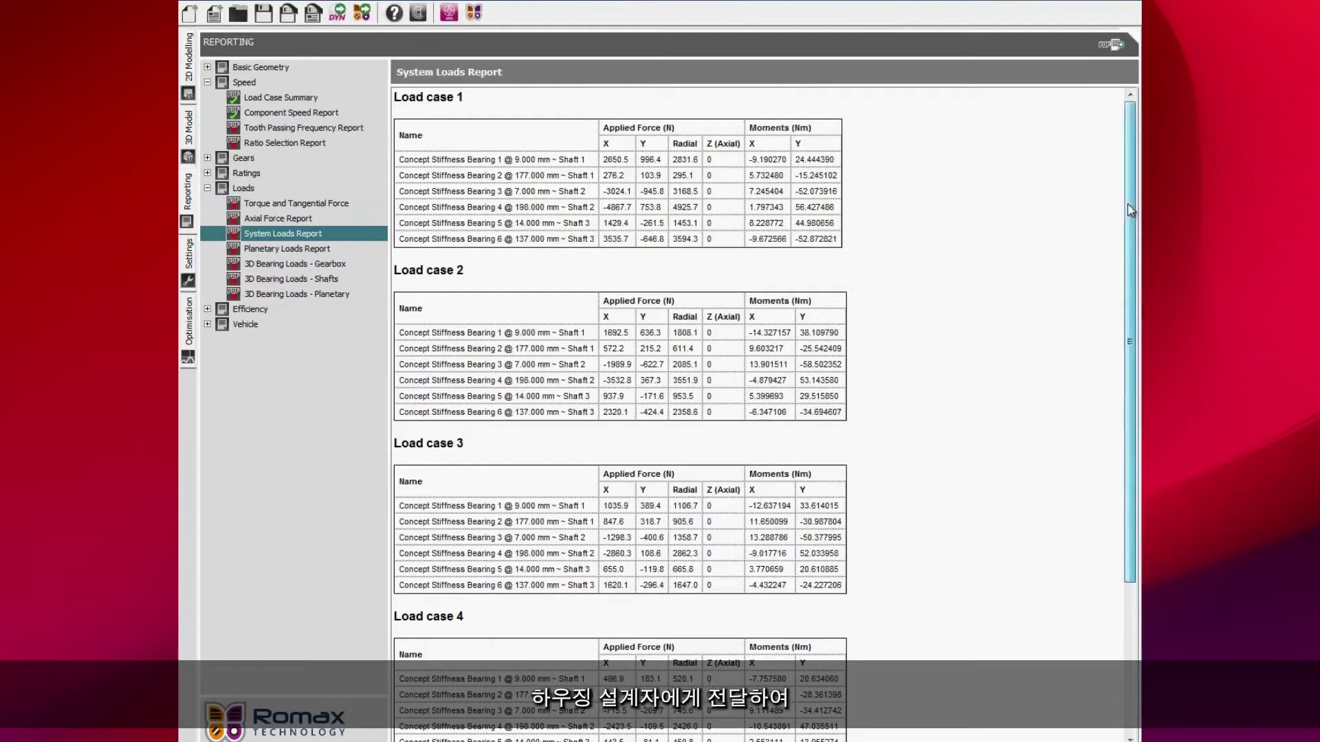
{"action": "mouse_move", "coordinate": [1131, 211]}
{"action": "left_mouse_down"}
{"action": "mouse_move", "coordinate": [1136, 359]}
{"action": "mouse_move", "coordinate": [1134, 209]}
{"action": "left_mouse_up"}
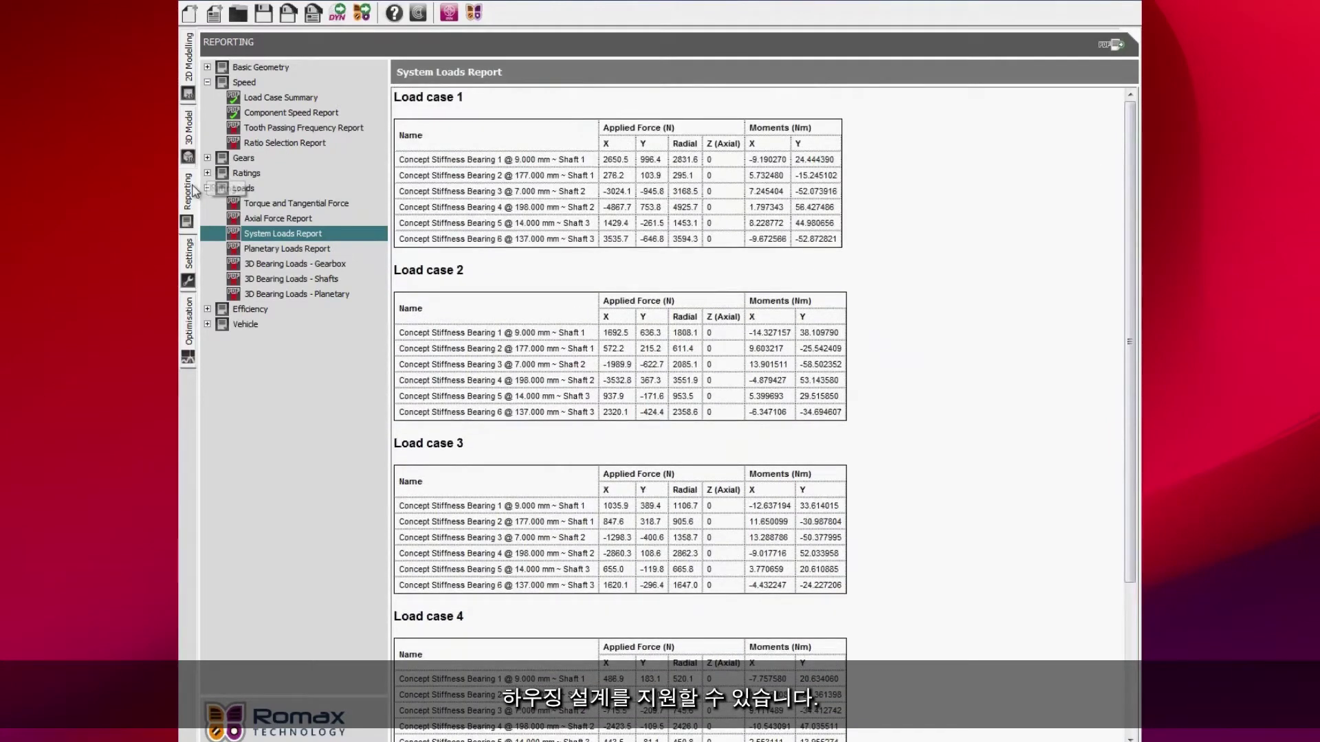
Enable advanced bearing information for the first bearing on the upper shaft and assign it the SKF 6205-2RS1 radial ball bearing.
{"action": "left_click", "coordinate": [190, 72]}
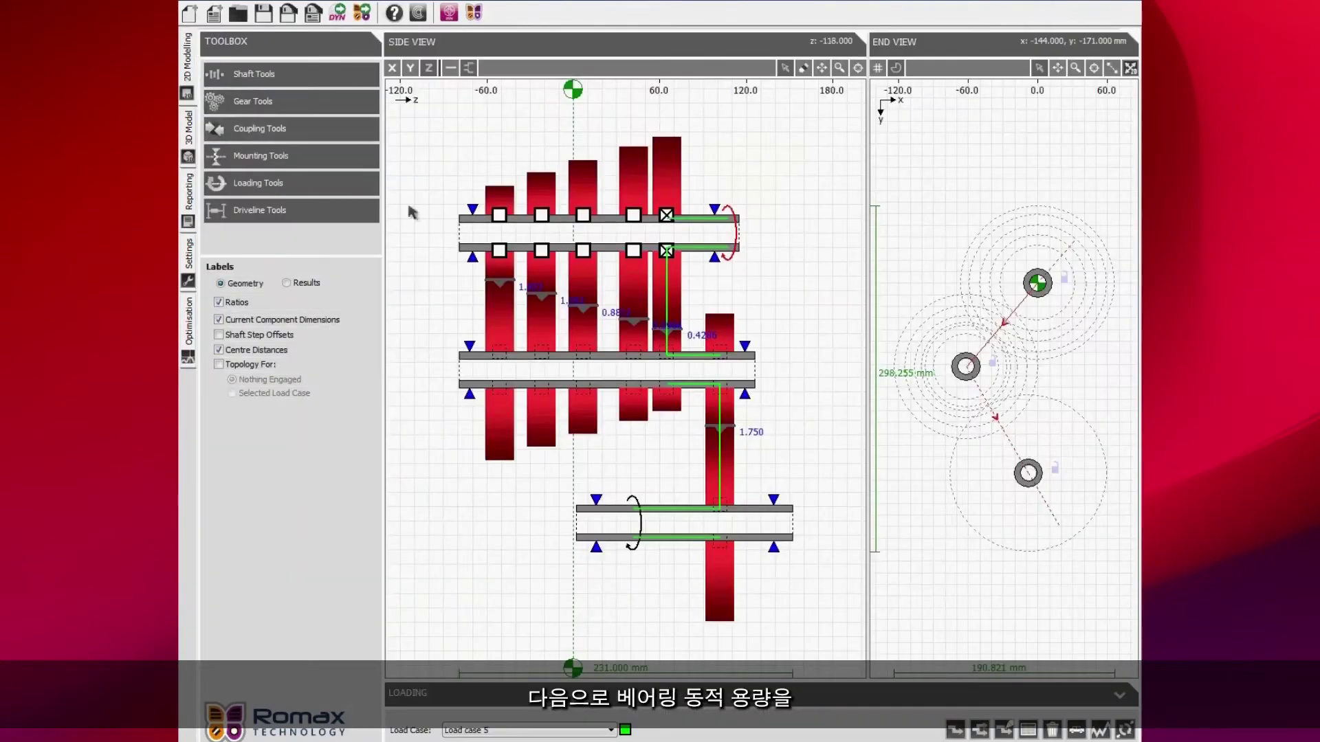
{"action": "left_click", "coordinate": [471, 209]}
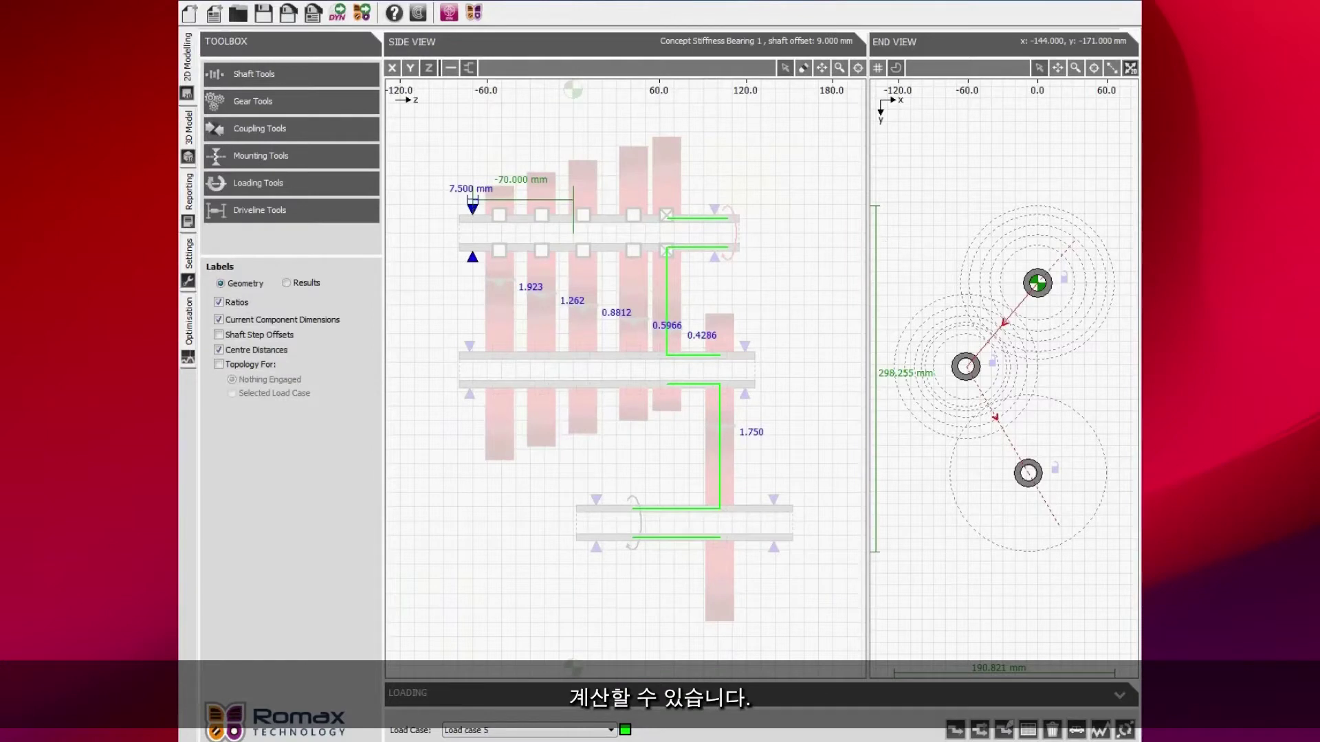
{"action": "double_click", "coordinate": [473, 209]}
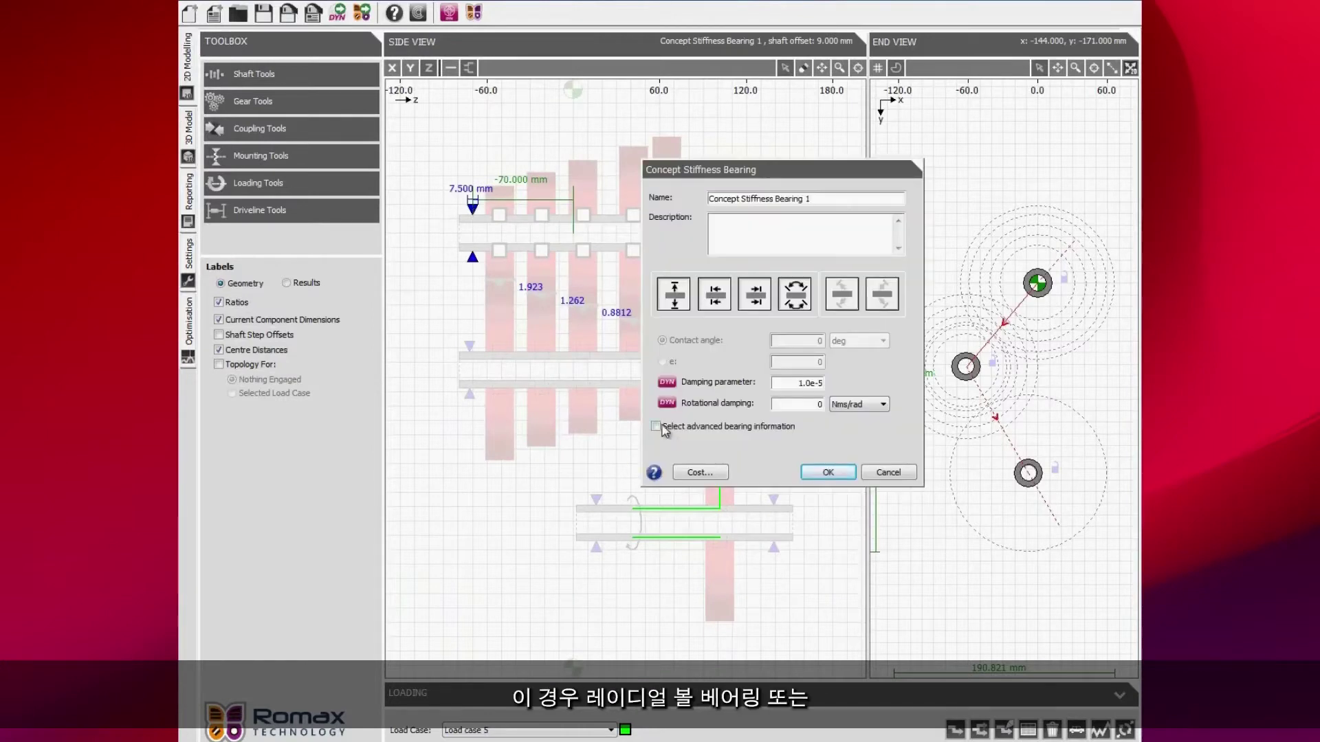
{"action": "left_click", "coordinate": [657, 427]}
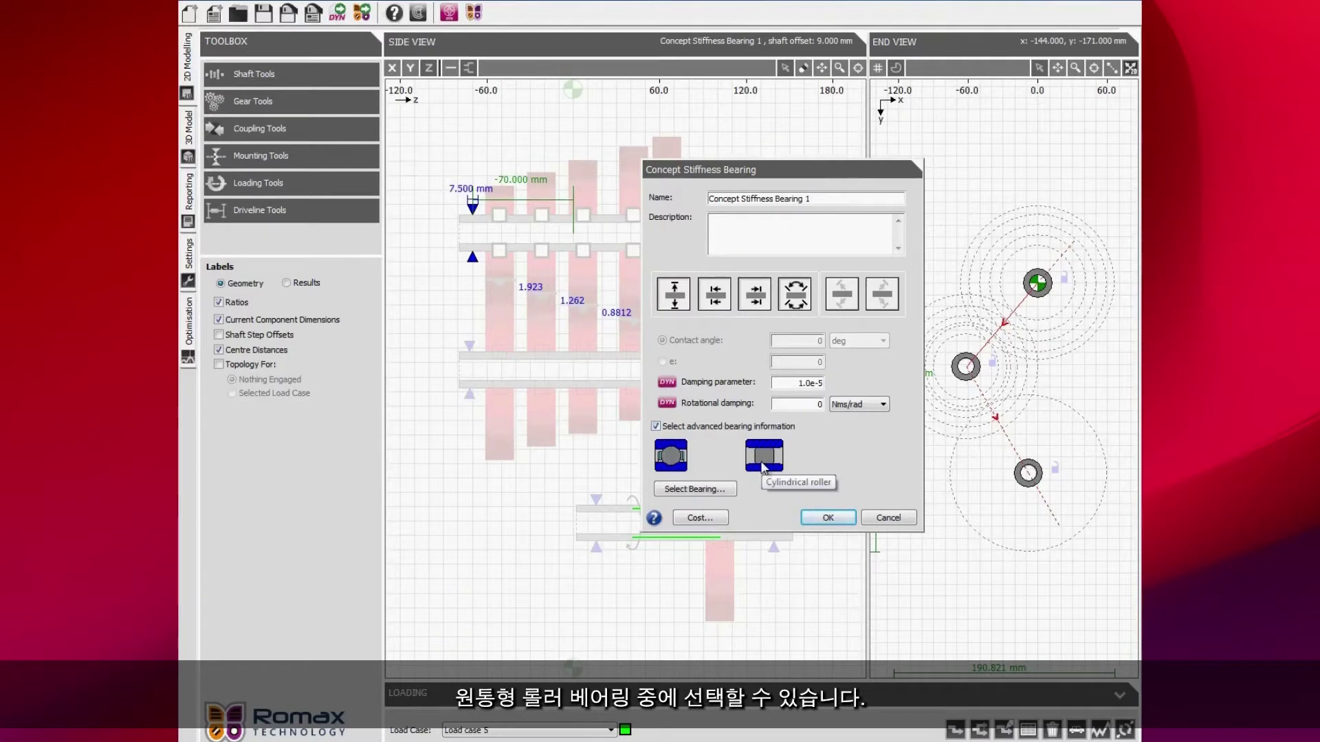
{"action": "left_click", "coordinate": [693, 490]}
{"action": "left_click", "coordinate": [1045, 391]}
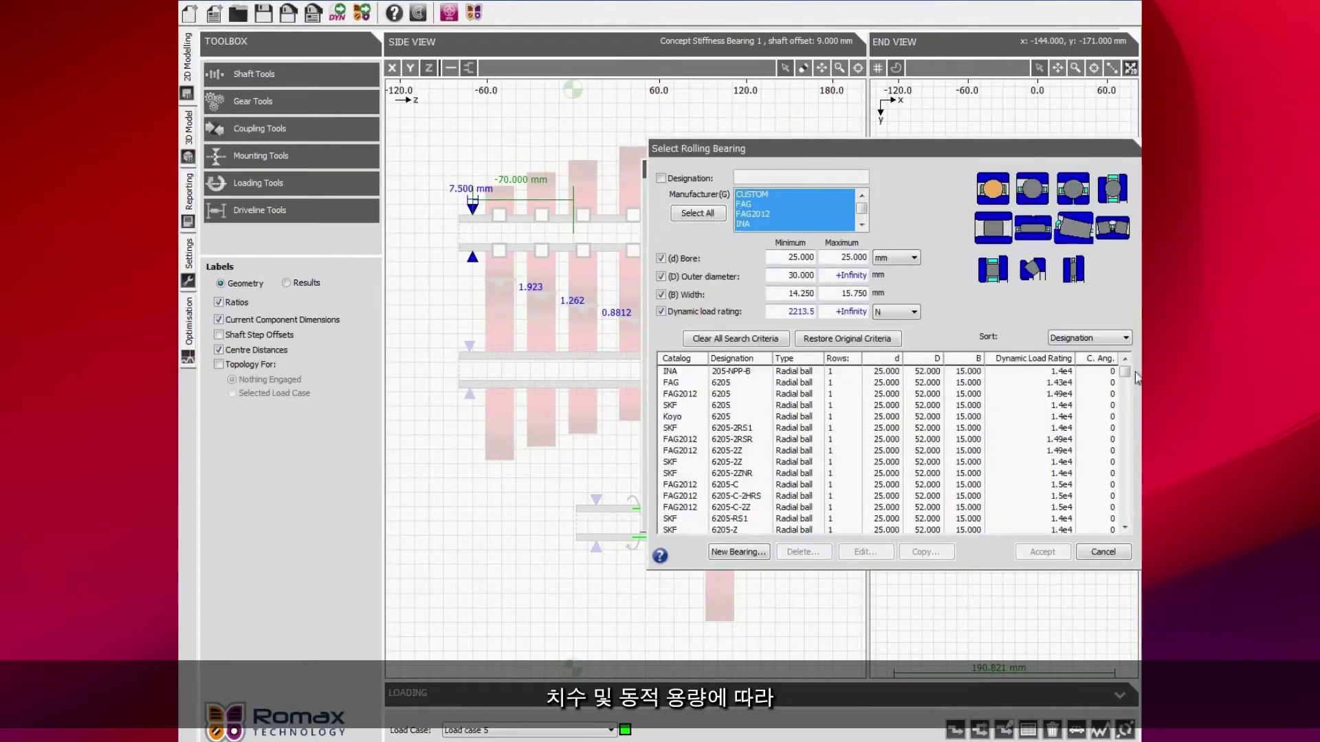
{"action": "left_click_drag", "start_coordinate": [1125, 379], "coordinate": [1125, 386]}
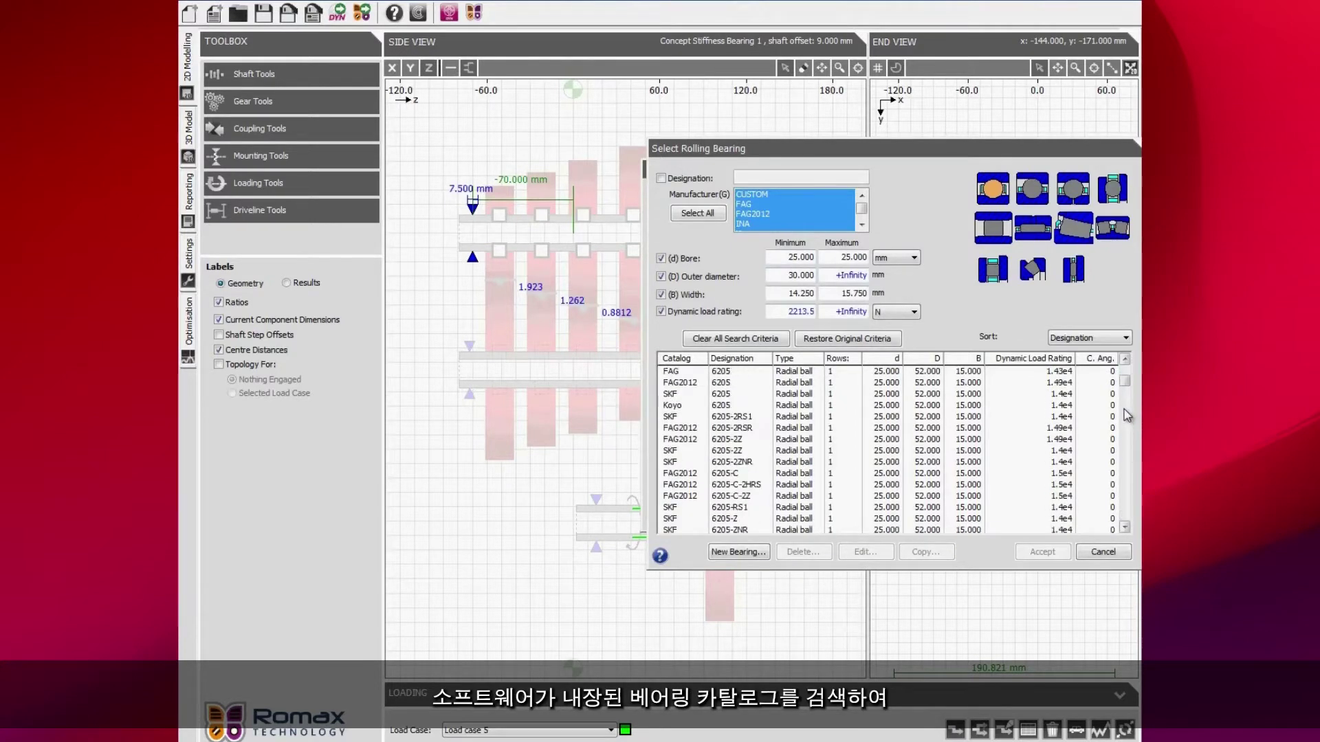
{"action": "left_click", "coordinate": [733, 418]}
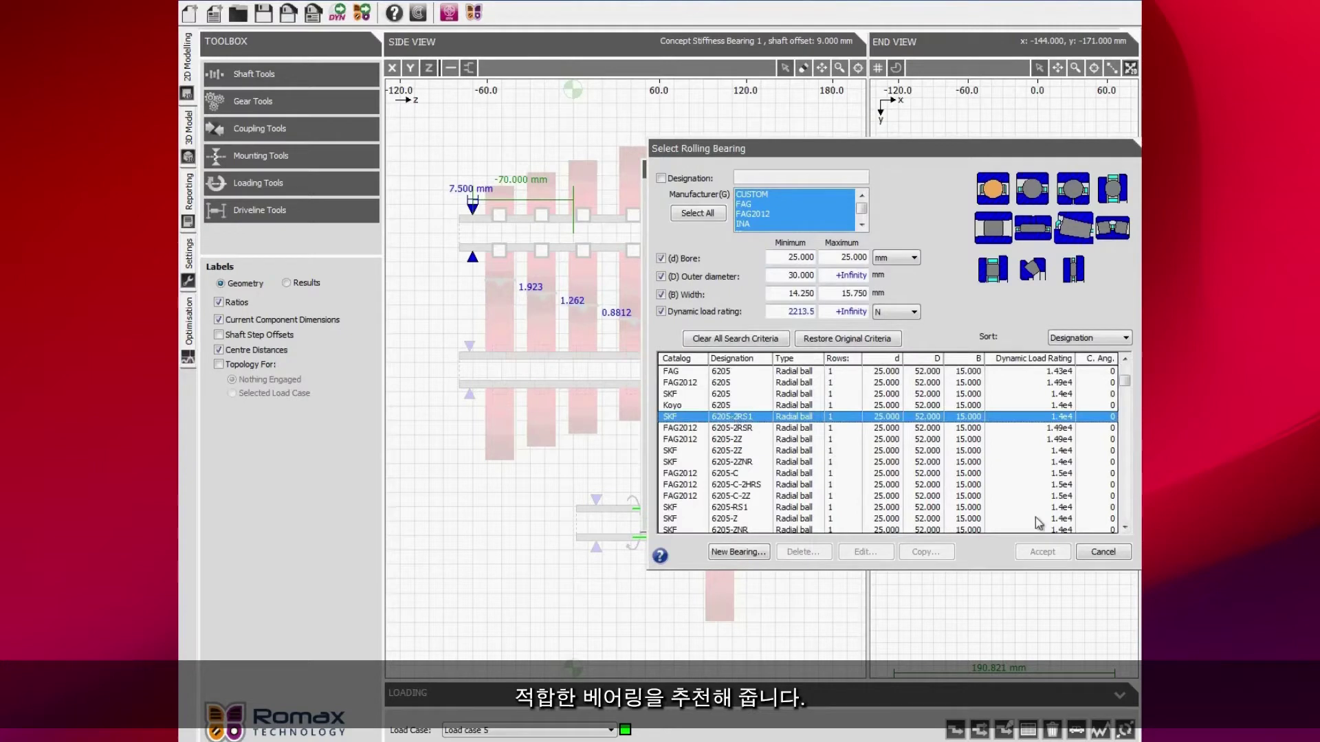
{"action": "left_click", "coordinate": [1042, 552]}
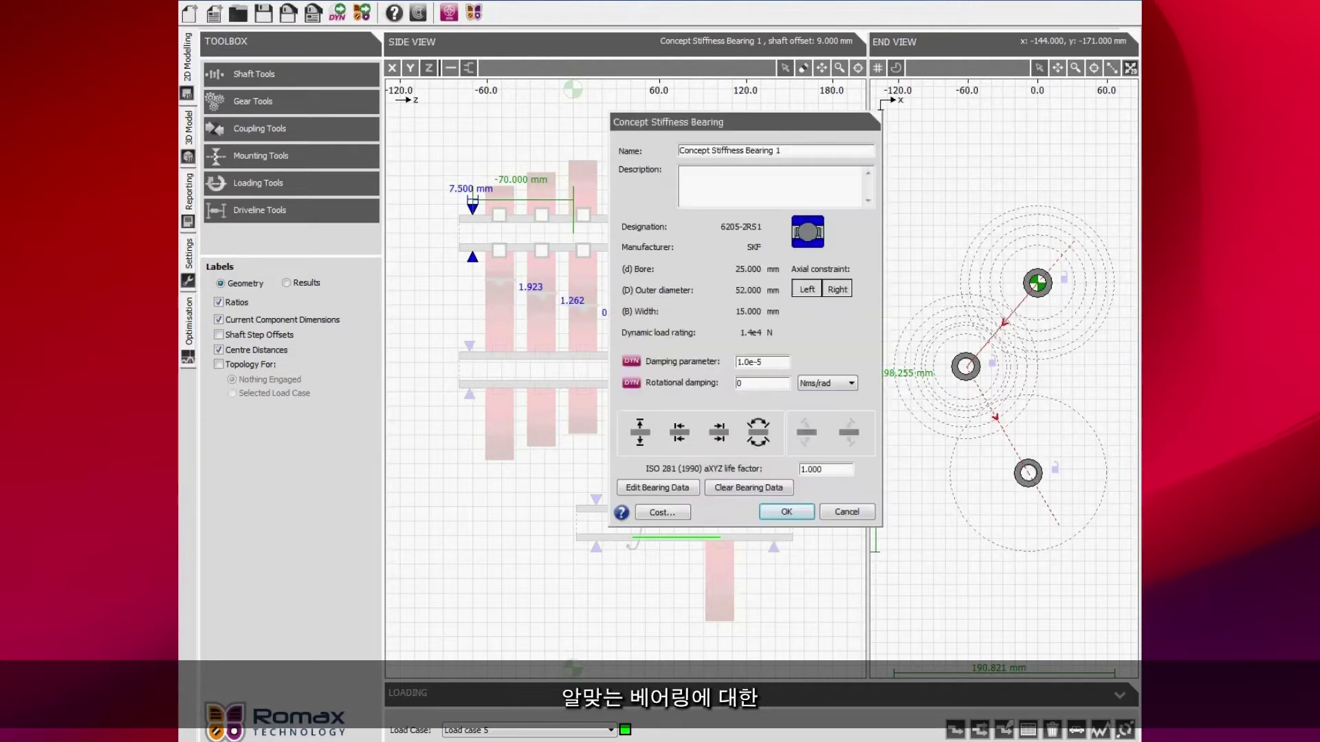
{"action": "left_click", "coordinate": [788, 512]}
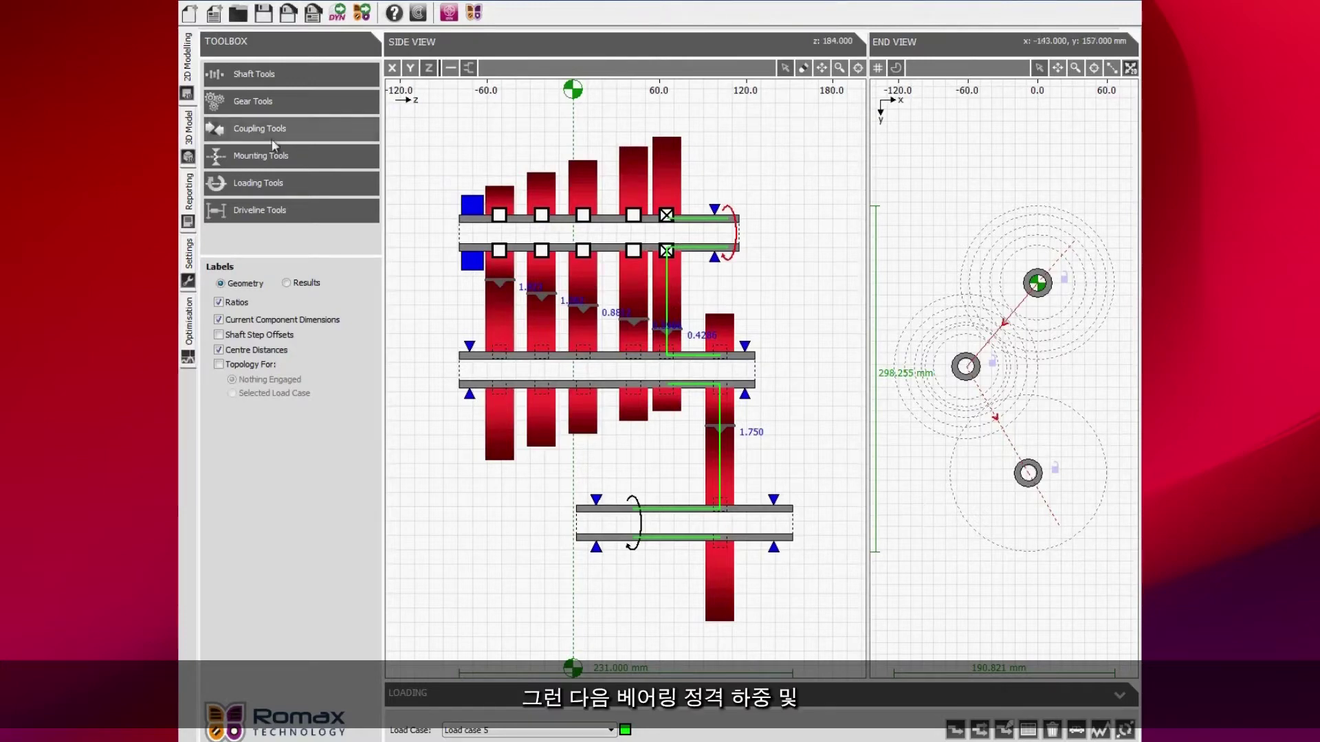
Review the Bearing Load Ratings and Bearing Life Ratings reports.
{"action": "left_click", "coordinate": [186, 189]}
{"action": "left_click", "coordinate": [278, 203]}
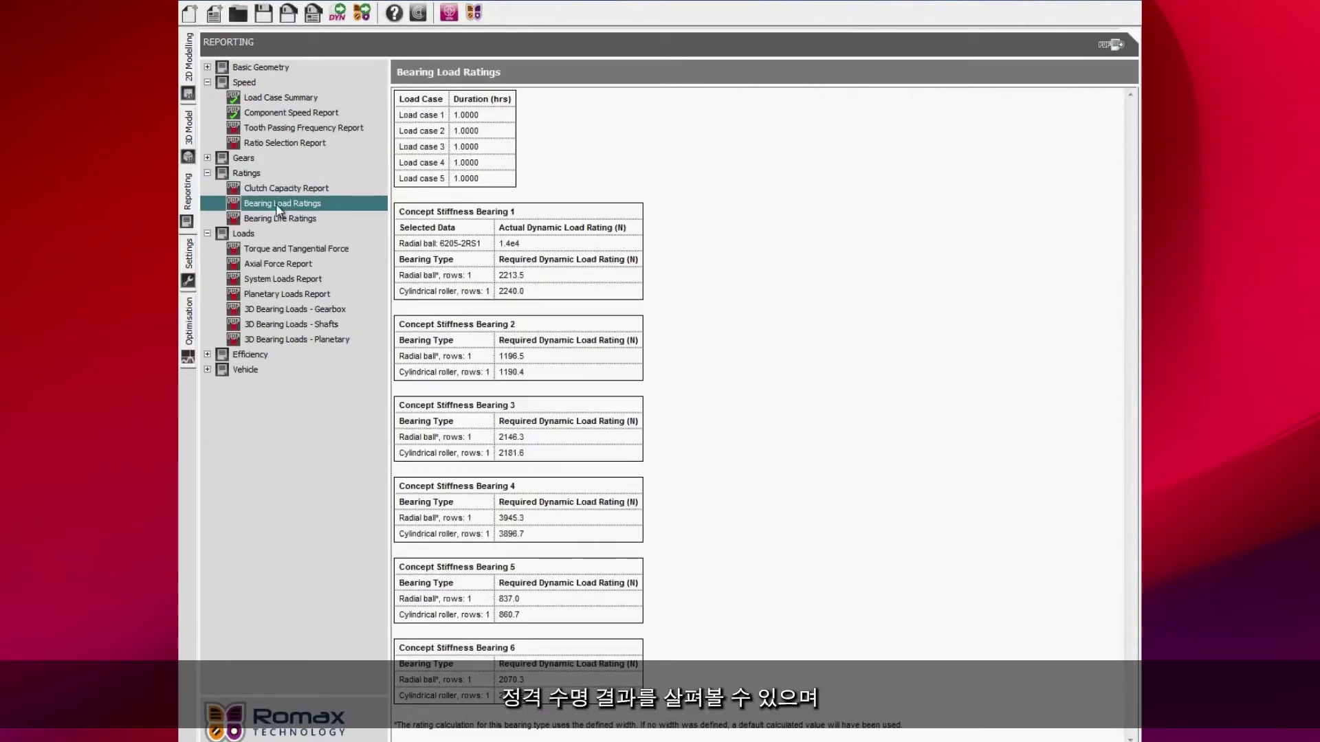
{"action": "left_click", "coordinate": [278, 218]}
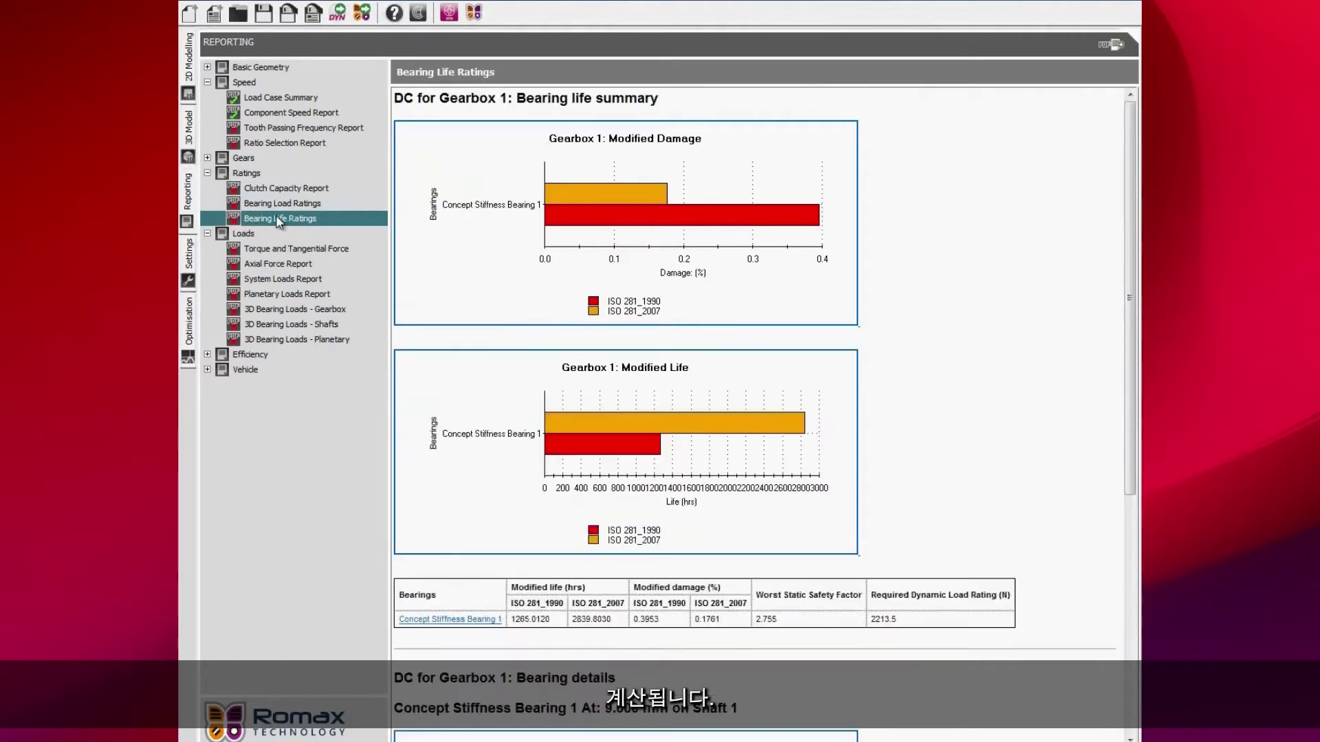
Define Gear Set 1 by module with a 2 mm normal module, enable its detailed design and open the detailed gear set designer.
{"action": "left_click", "coordinate": [191, 63]}
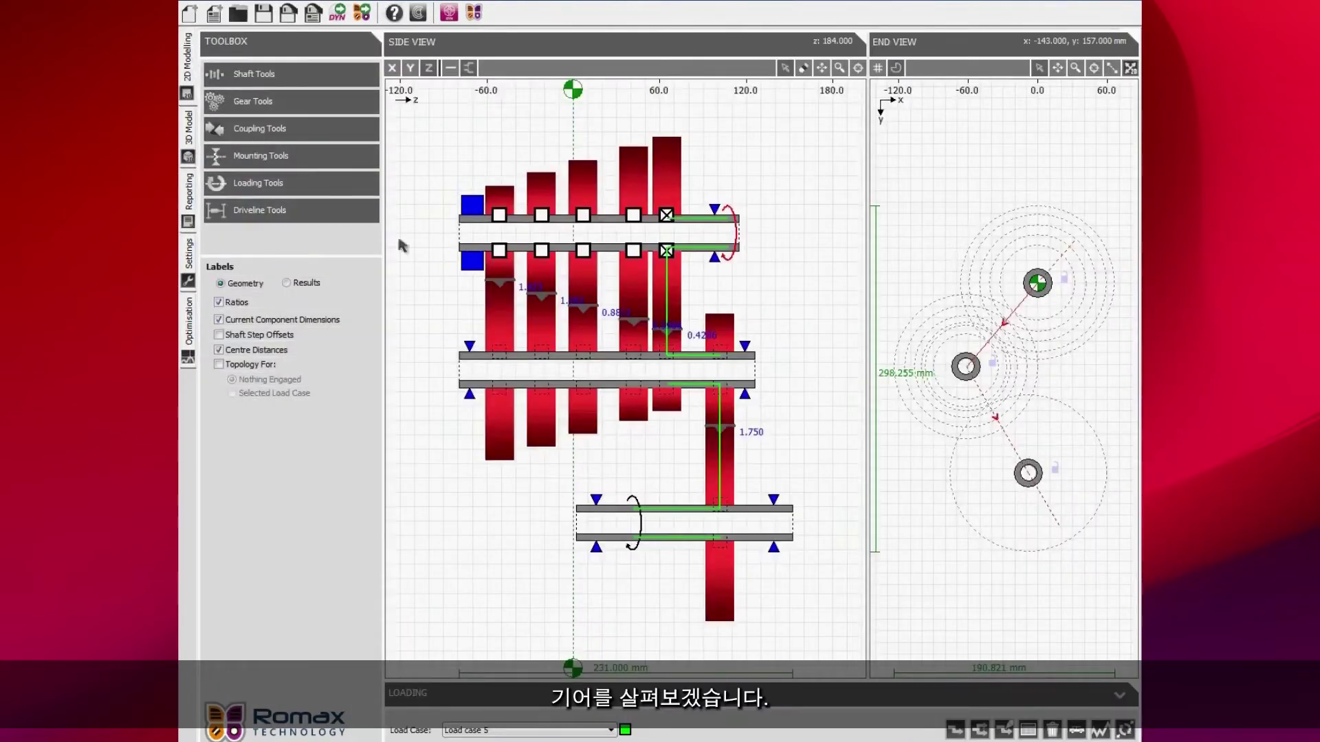
{"action": "double_click", "coordinate": [497, 274]}
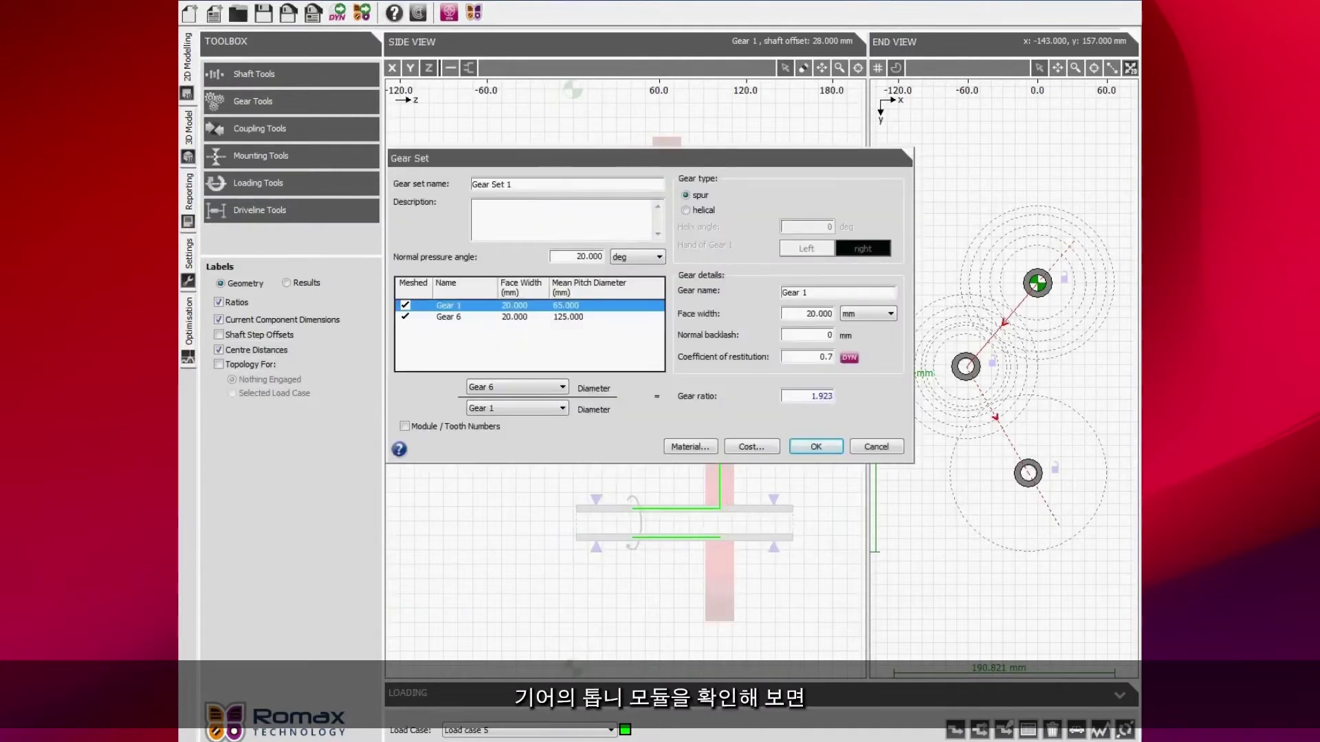
{"action": "left_click", "coordinate": [451, 428]}
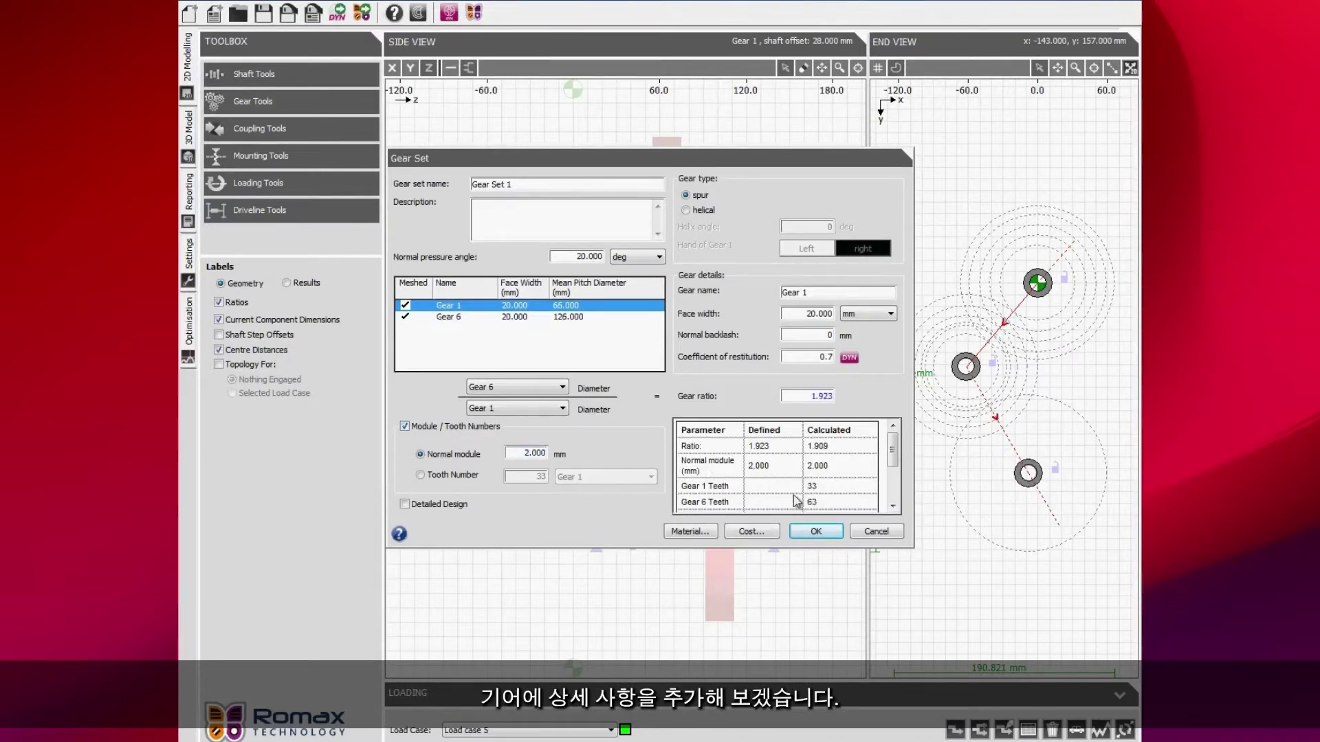
{"action": "left_click", "coordinate": [427, 505]}
{"action": "left_click", "coordinate": [458, 528]}
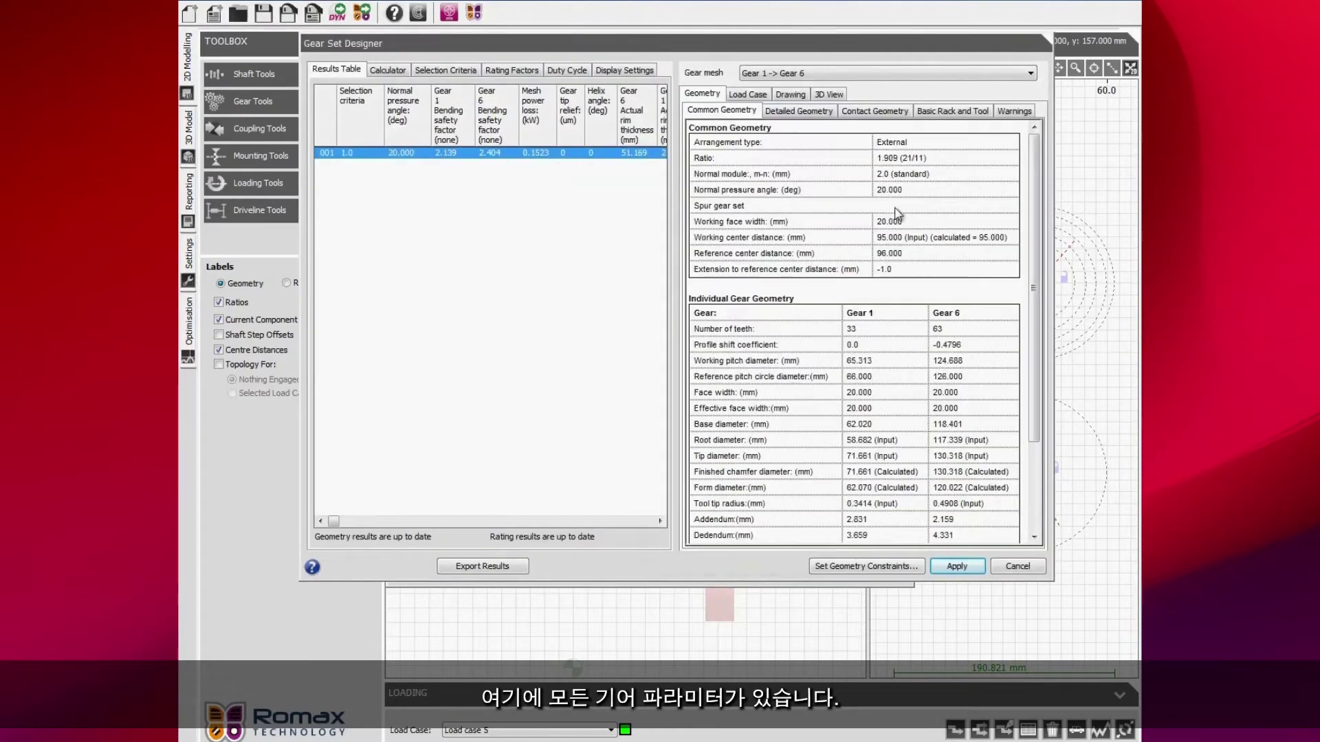
Examine the Gear 1 to Gear 6 mesh's common, detailed and contact geometry, basic rack and tool data, and geometry warnings.
{"action": "scroll", "coordinate": [897, 213], "scroll_direction": "down", "scroll_amount": 3}
{"action": "scroll", "coordinate": [825, 138], "scroll_direction": "up", "scroll_amount": 3}
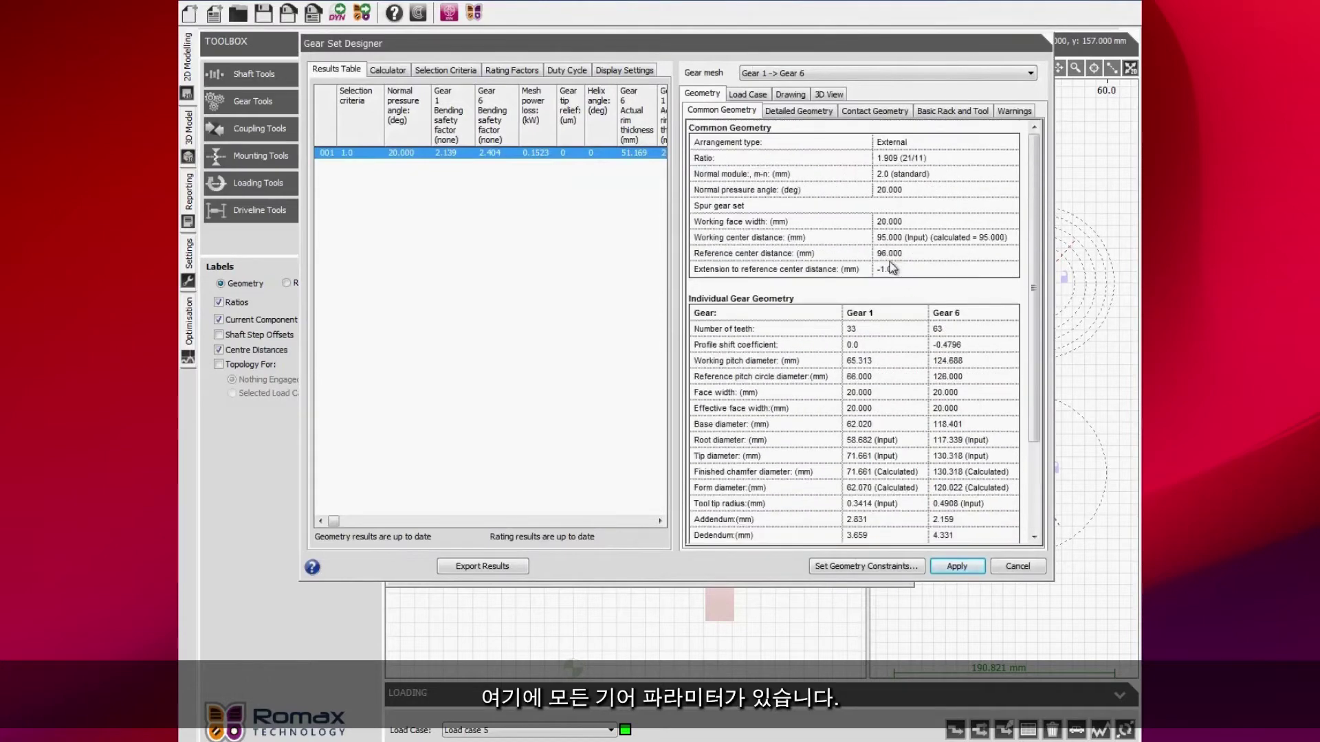
{"action": "left_click", "coordinate": [808, 114]}
{"action": "scroll", "coordinate": [852, 250], "scroll_direction": "down", "scroll_amount": 6}
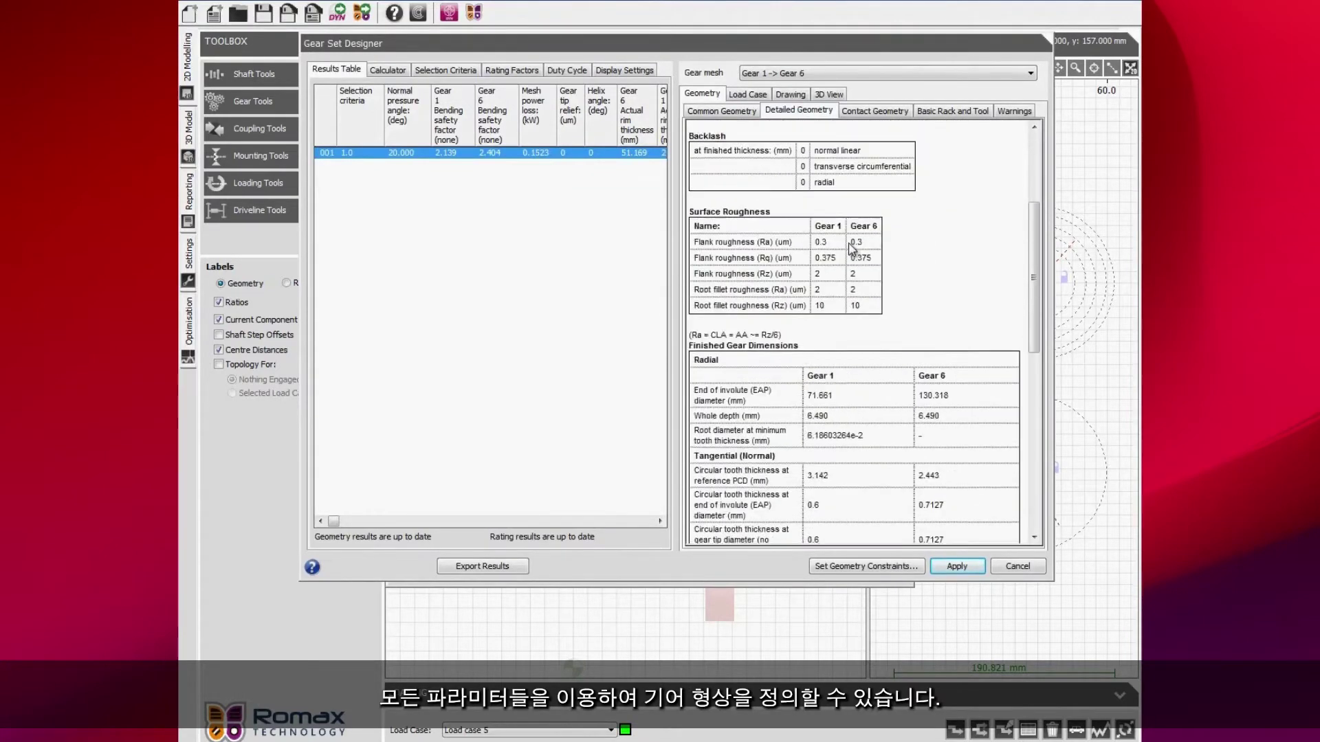
{"action": "scroll", "coordinate": [852, 249], "scroll_direction": "up", "scroll_amount": 3}
{"action": "scroll", "coordinate": [852, 249], "scroll_direction": "up", "scroll_amount": 5}
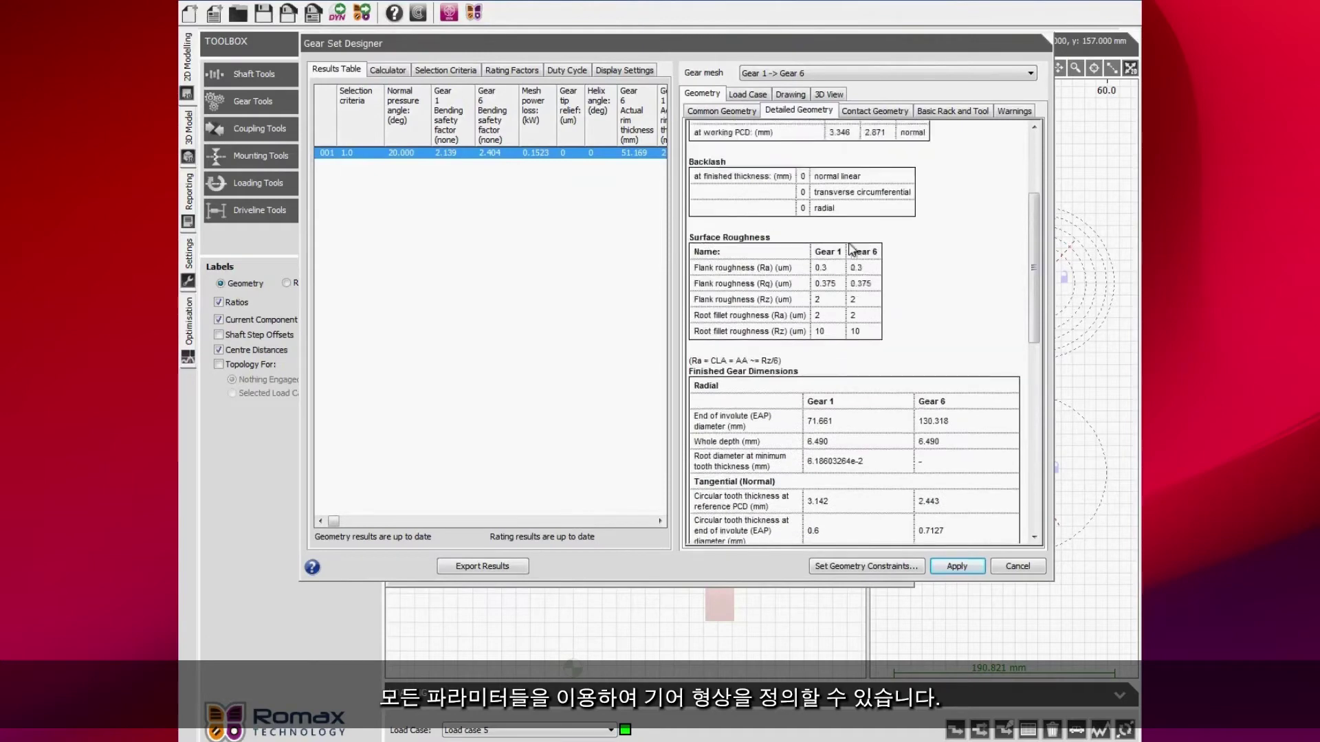
{"action": "left_click", "coordinate": [873, 112]}
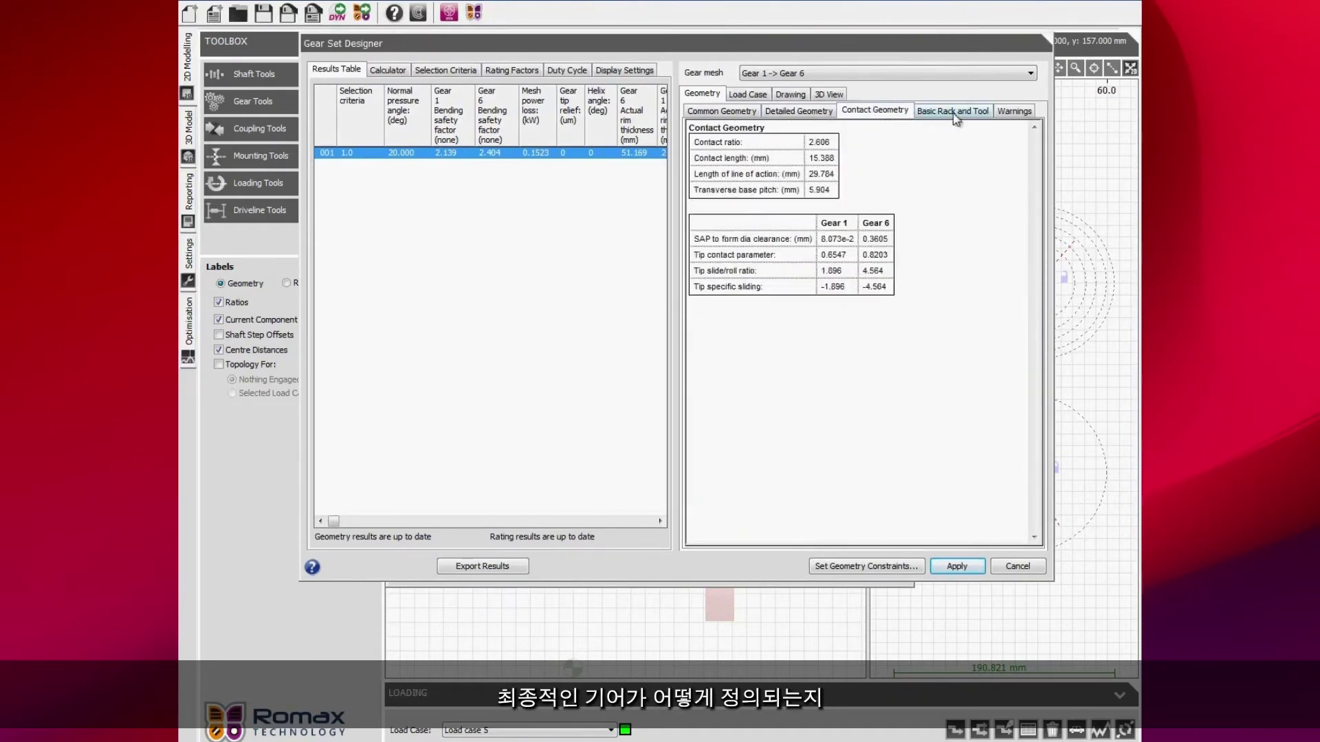
{"action": "left_click", "coordinate": [955, 113]}
{"action": "left_click", "coordinate": [1015, 114]}
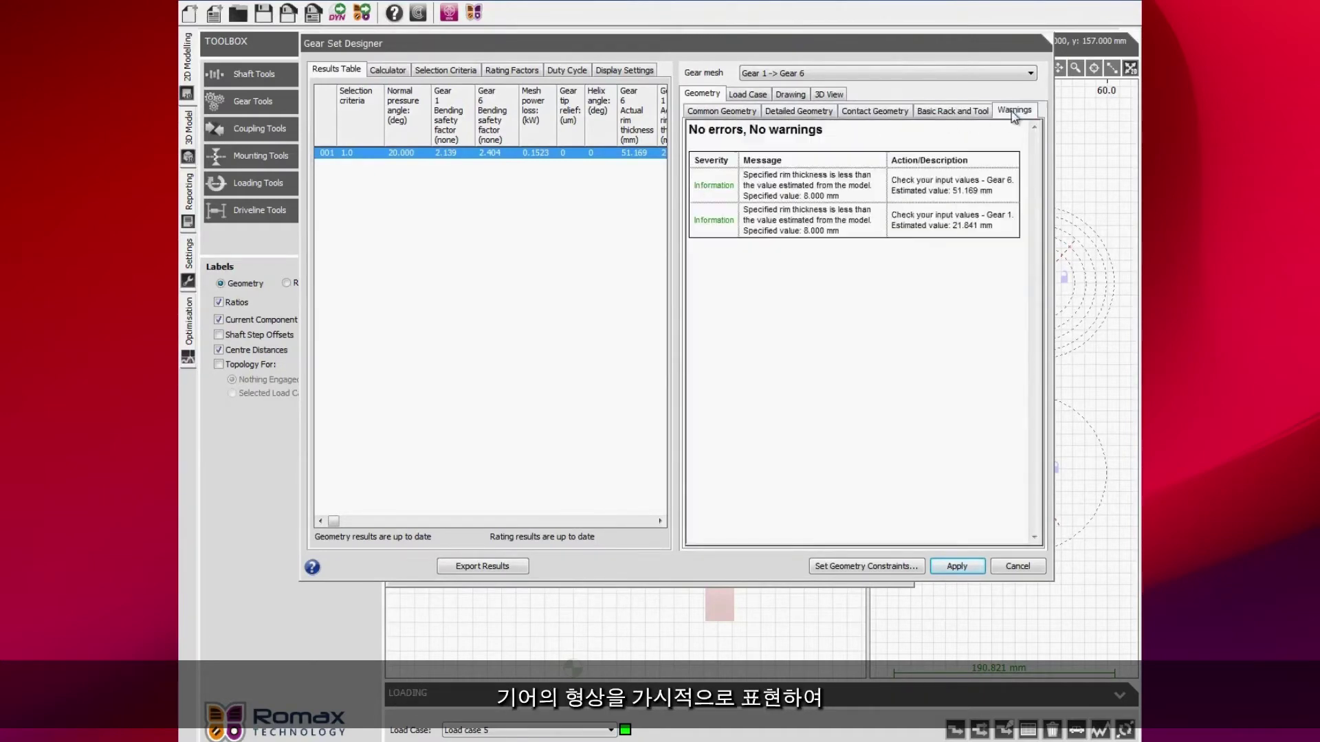
Check the mesh's load case data, tooth drawing, 3D view and display settings, and accept the detailed gear set.
{"action": "left_click", "coordinate": [744, 95]}
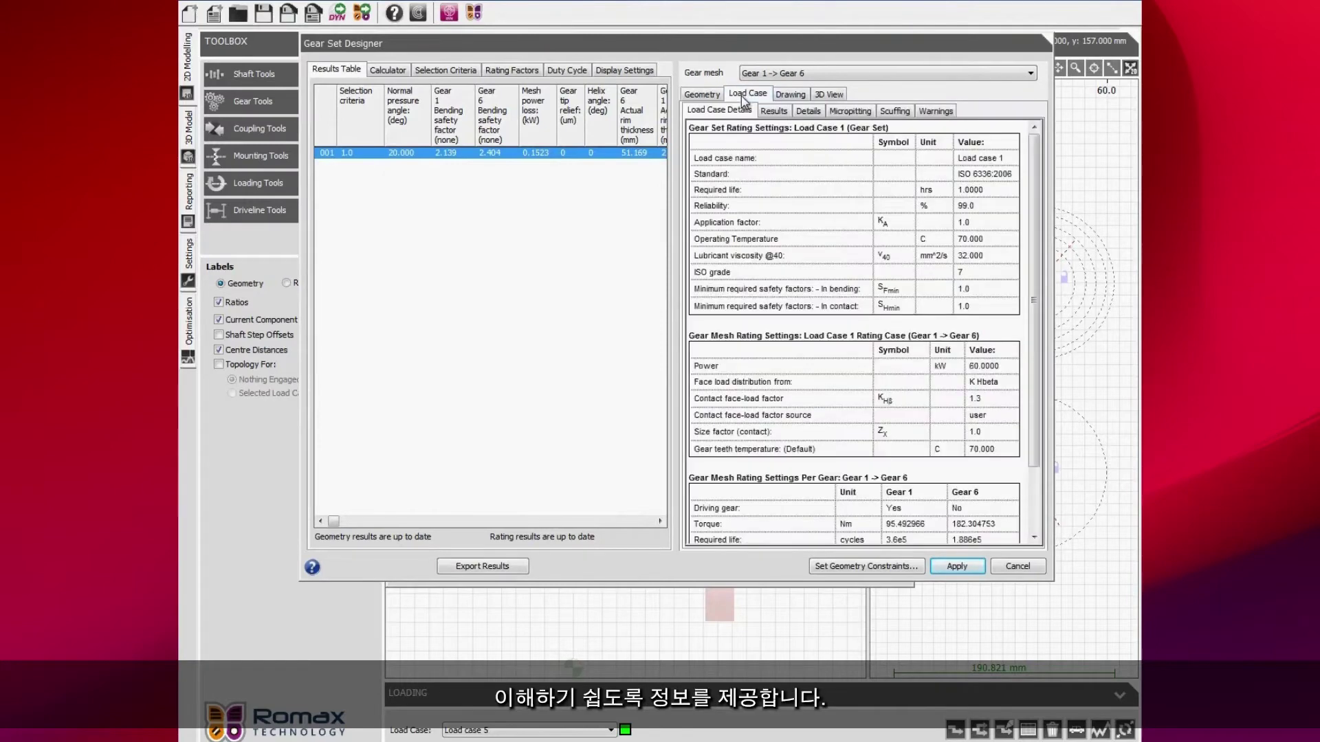
{"action": "left_click", "coordinate": [775, 112]}
{"action": "left_click", "coordinate": [815, 113]}
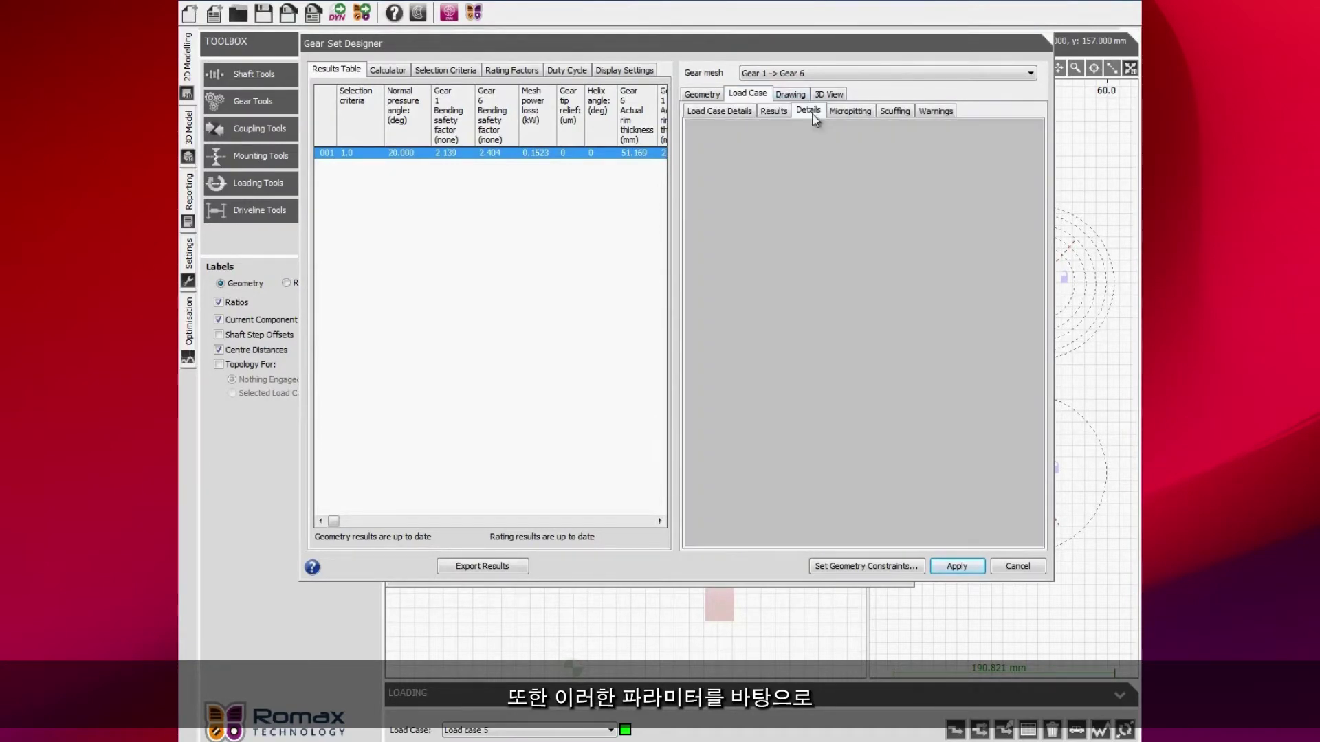
{"action": "left_click", "coordinate": [798, 94]}
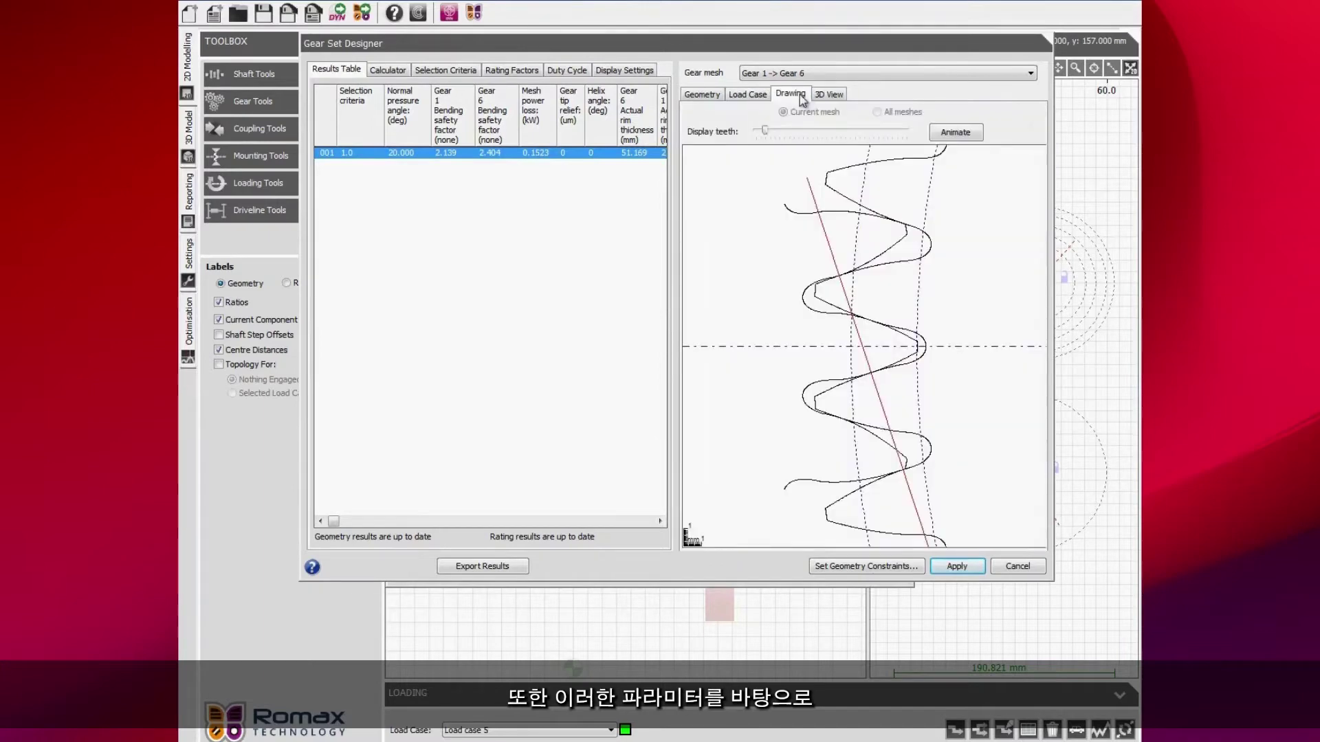
{"action": "left_click", "coordinate": [828, 96]}
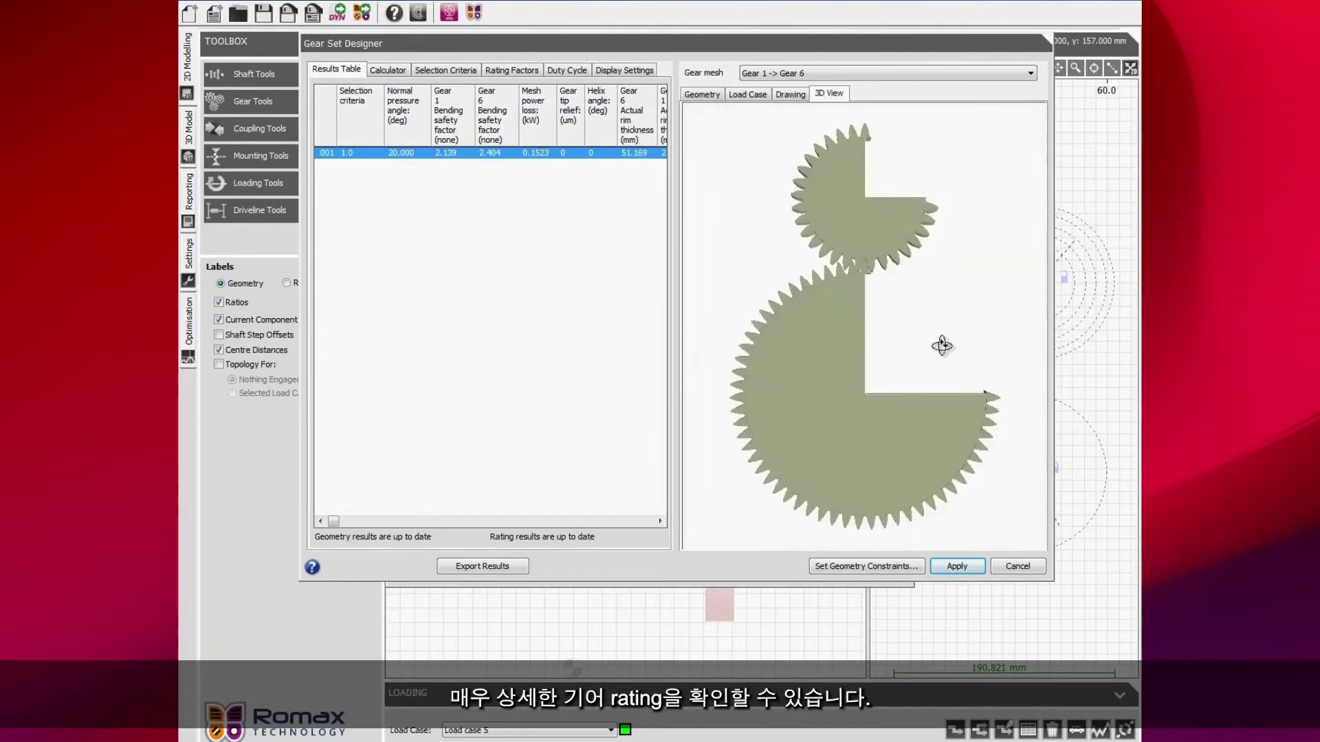
{"action": "left_click", "coordinate": [569, 70]}
{"action": "left_click", "coordinate": [608, 71]}
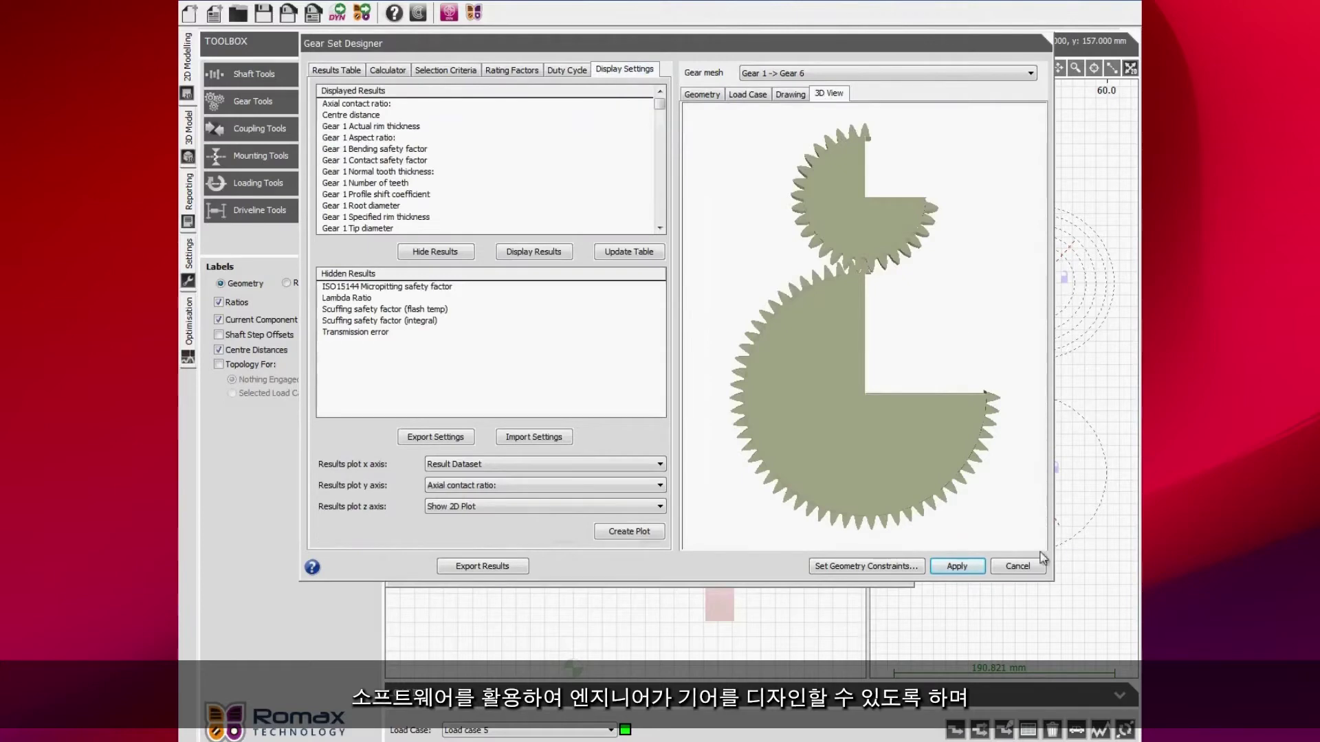
{"action": "left_click", "coordinate": [1013, 572]}
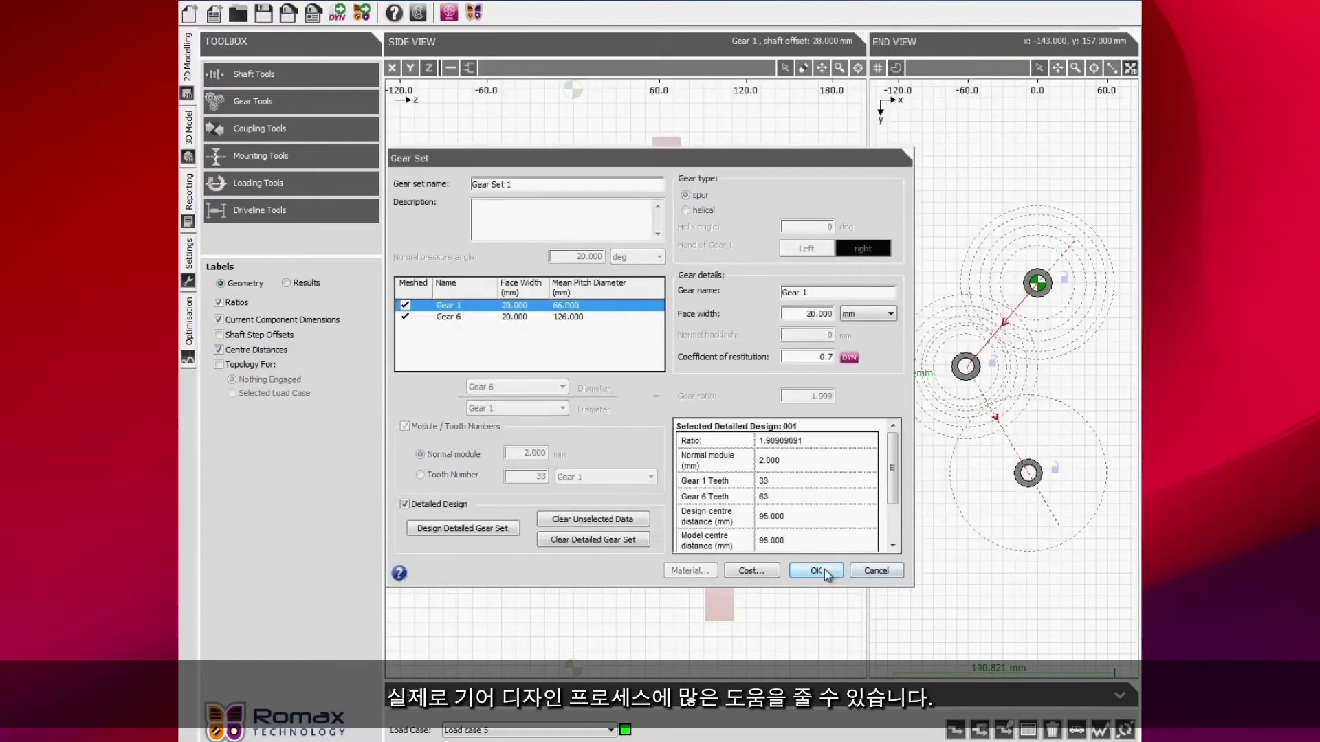
{"action": "left_click", "coordinate": [824, 569]}
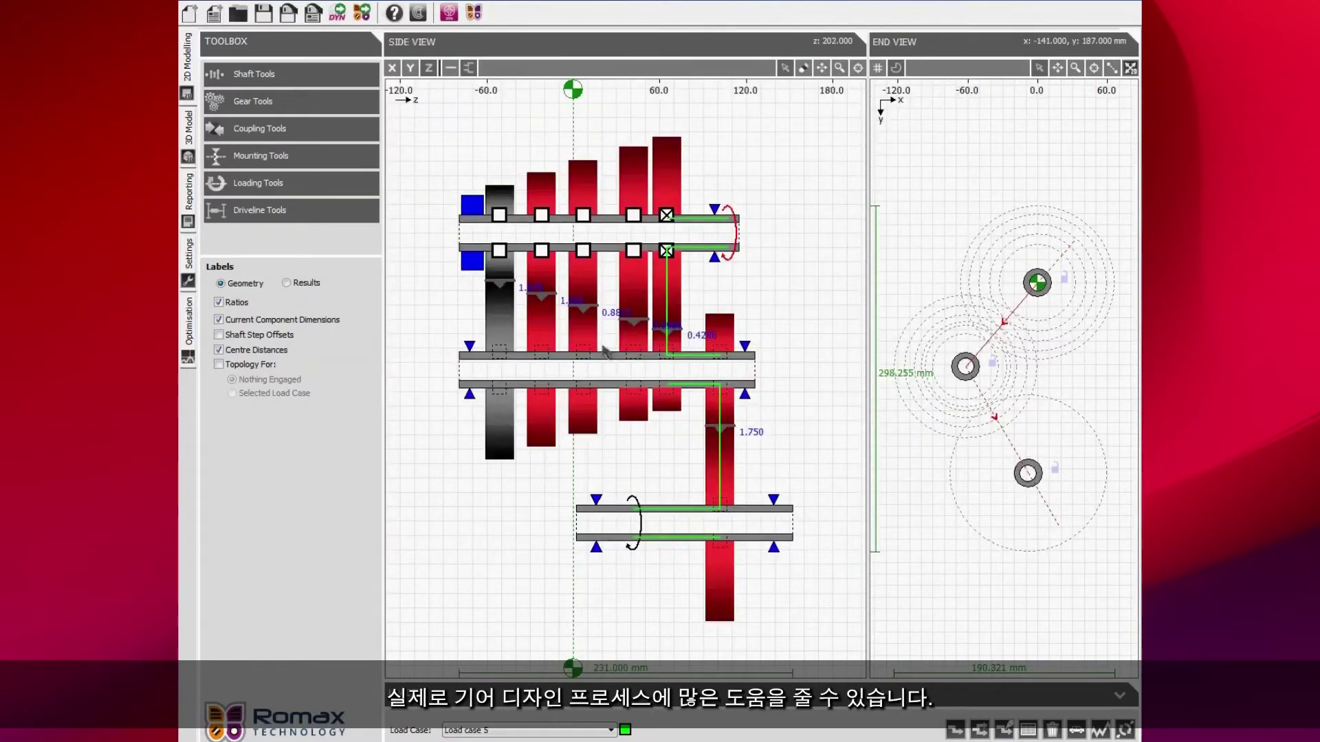
Inspect the complete gearbox in 3D and review the 3D Bearing Loads - Gearbox report for the load cases.
{"action": "left_click", "coordinate": [188, 131]}
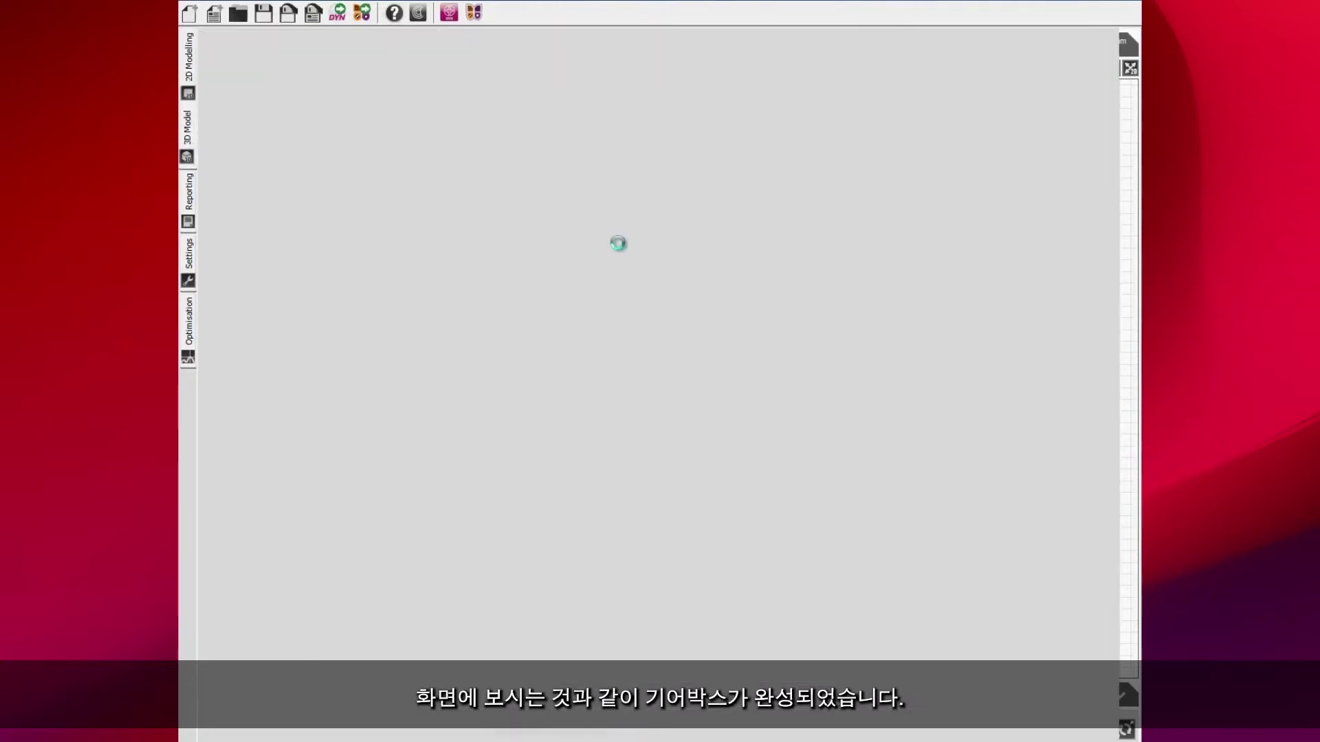
{"action": "left_click_drag", "start_coordinate": [834, 353], "coordinate": [784, 365]}
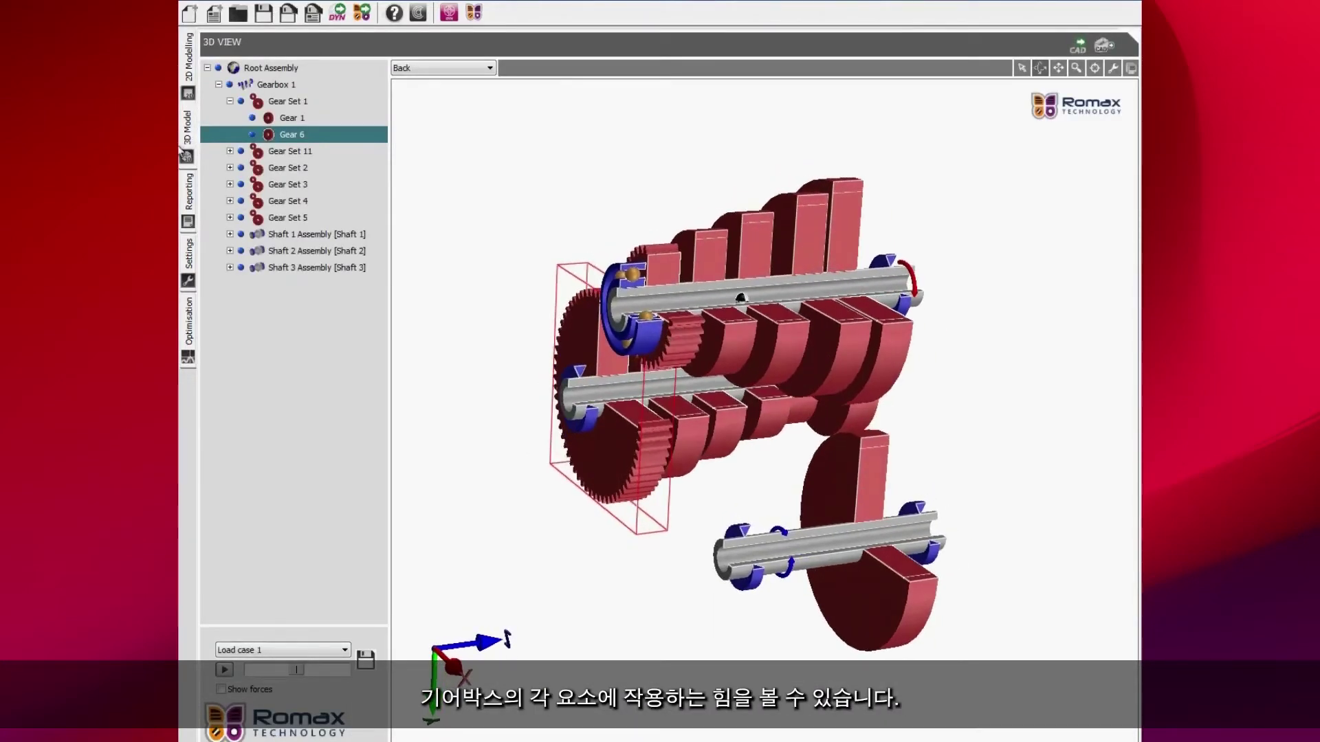
{"action": "left_click", "coordinate": [187, 193]}
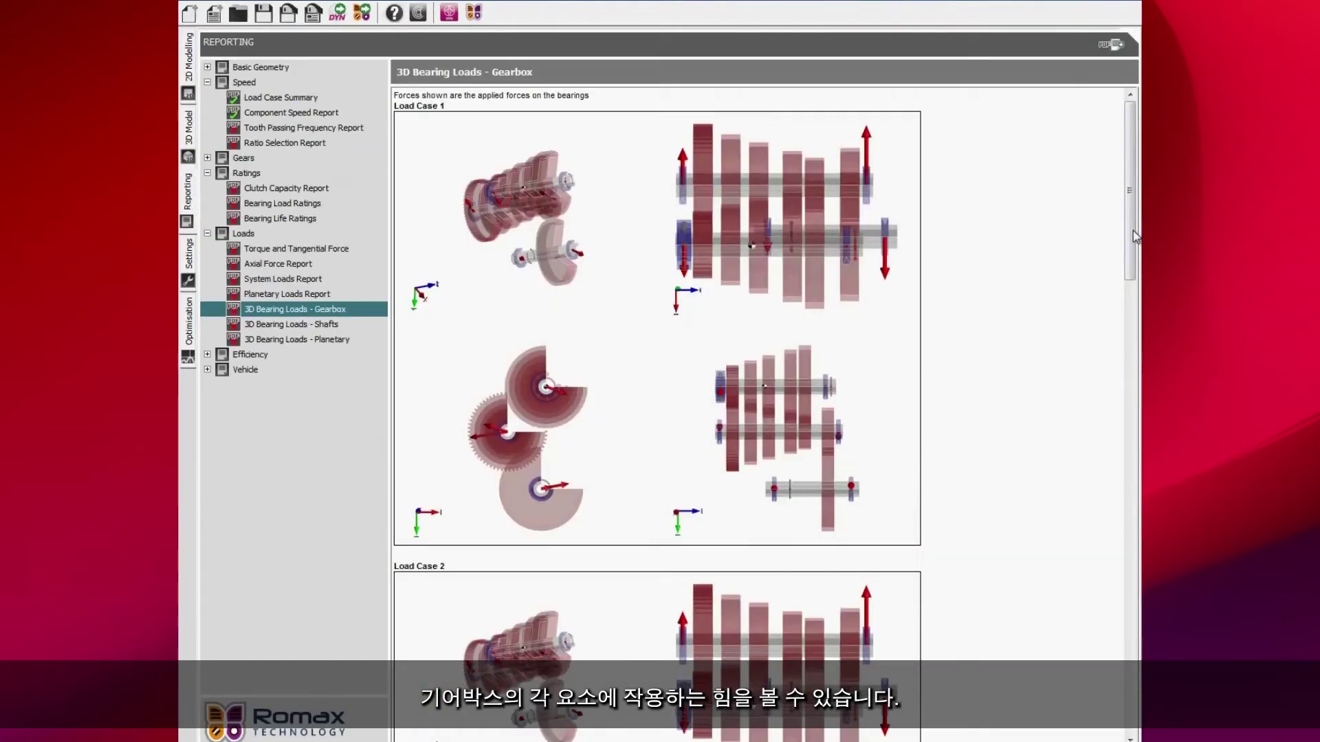
{"action": "left_click_drag", "start_coordinate": [1135, 235], "coordinate": [1117, 319]}
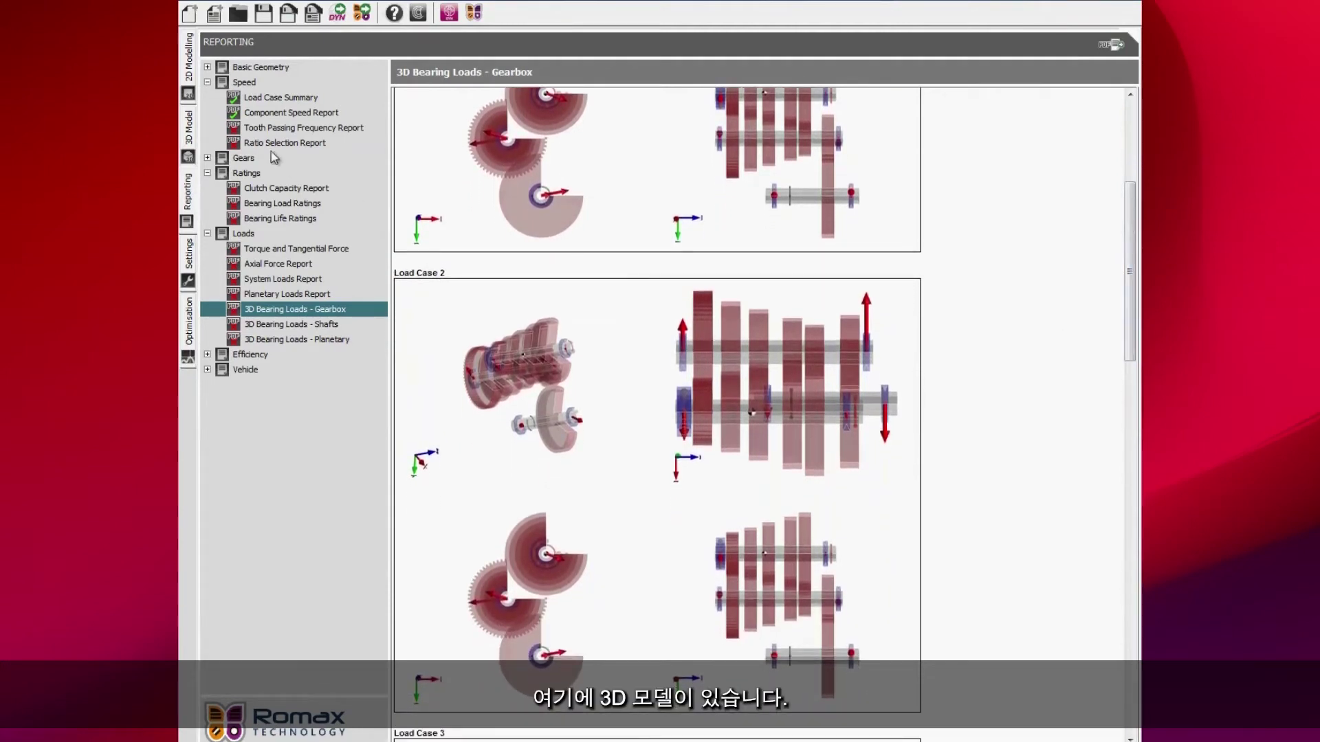
Show the load case 1 forces on the 3D gearbox model, inspect them from another angle, and return to the reports.
{"action": "left_click", "coordinate": [189, 132]}
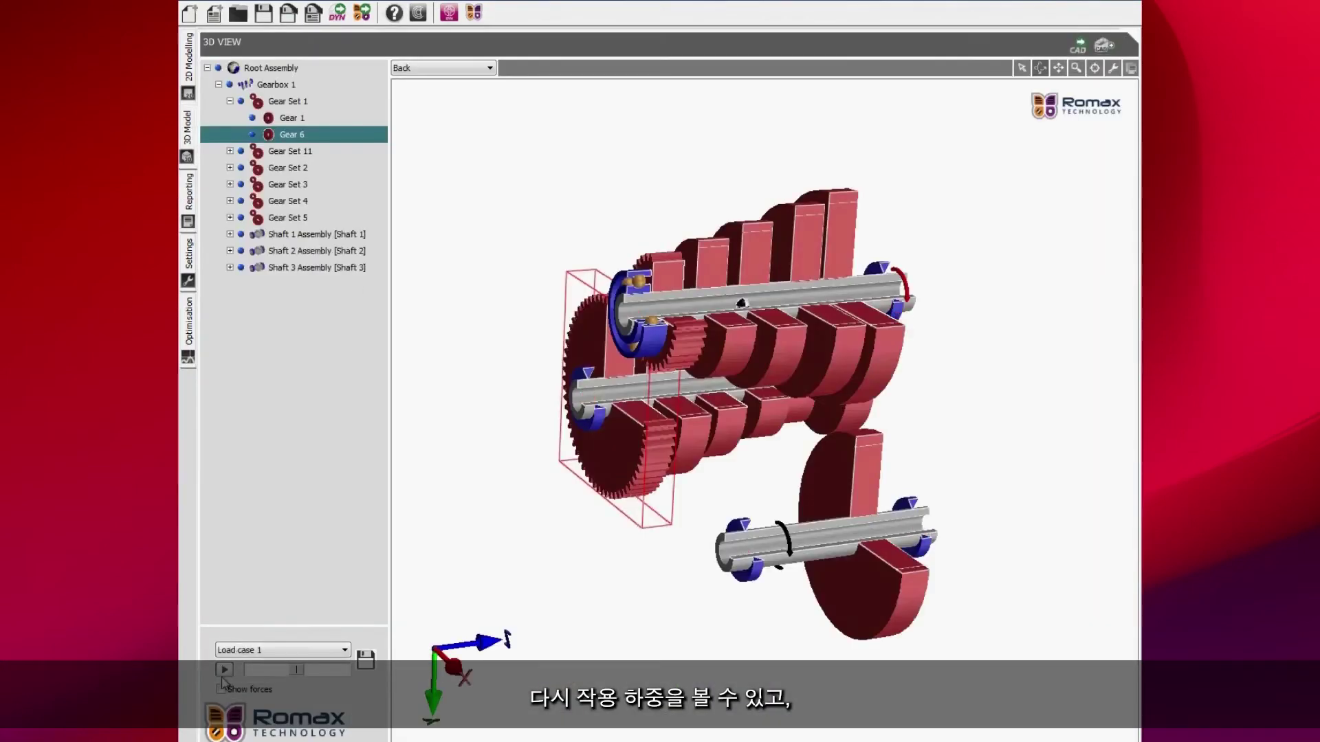
{"action": "left_click", "coordinate": [221, 689]}
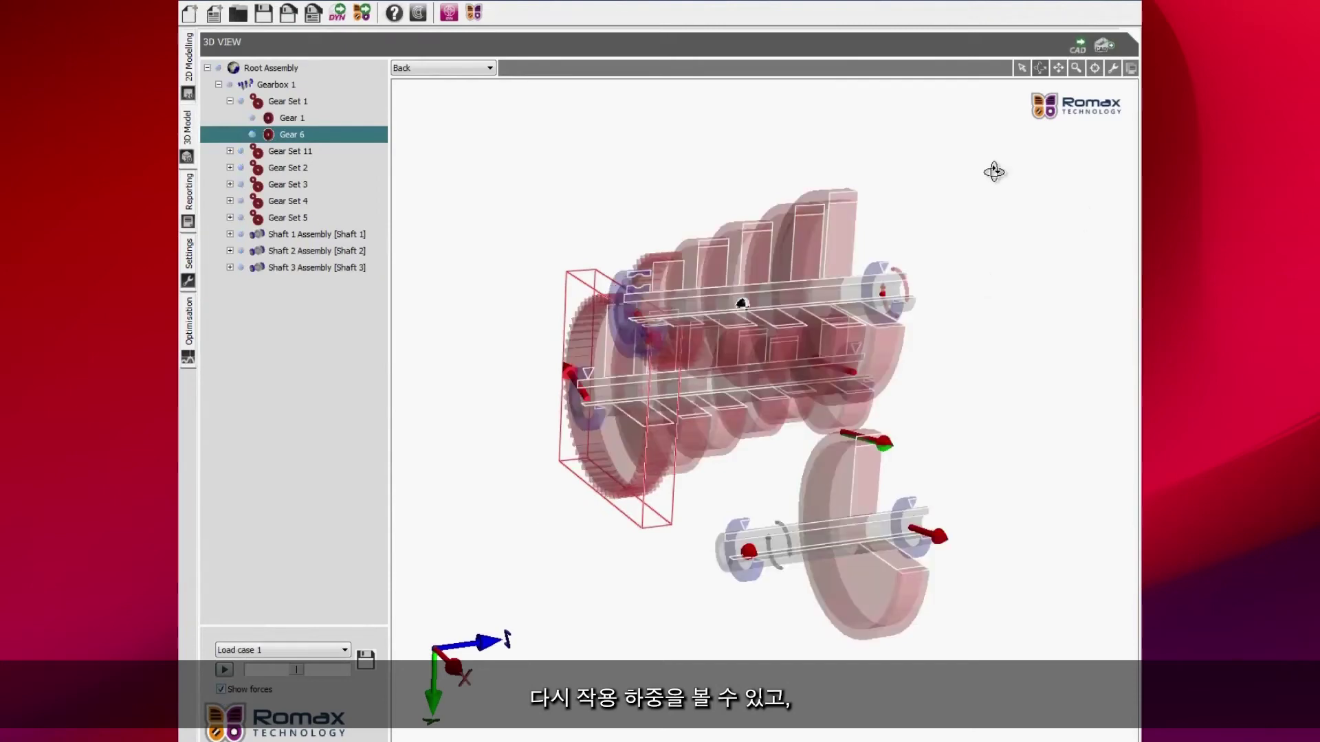
{"action": "left_click_drag", "start_coordinate": [823, 418], "coordinate": [749, 469]}
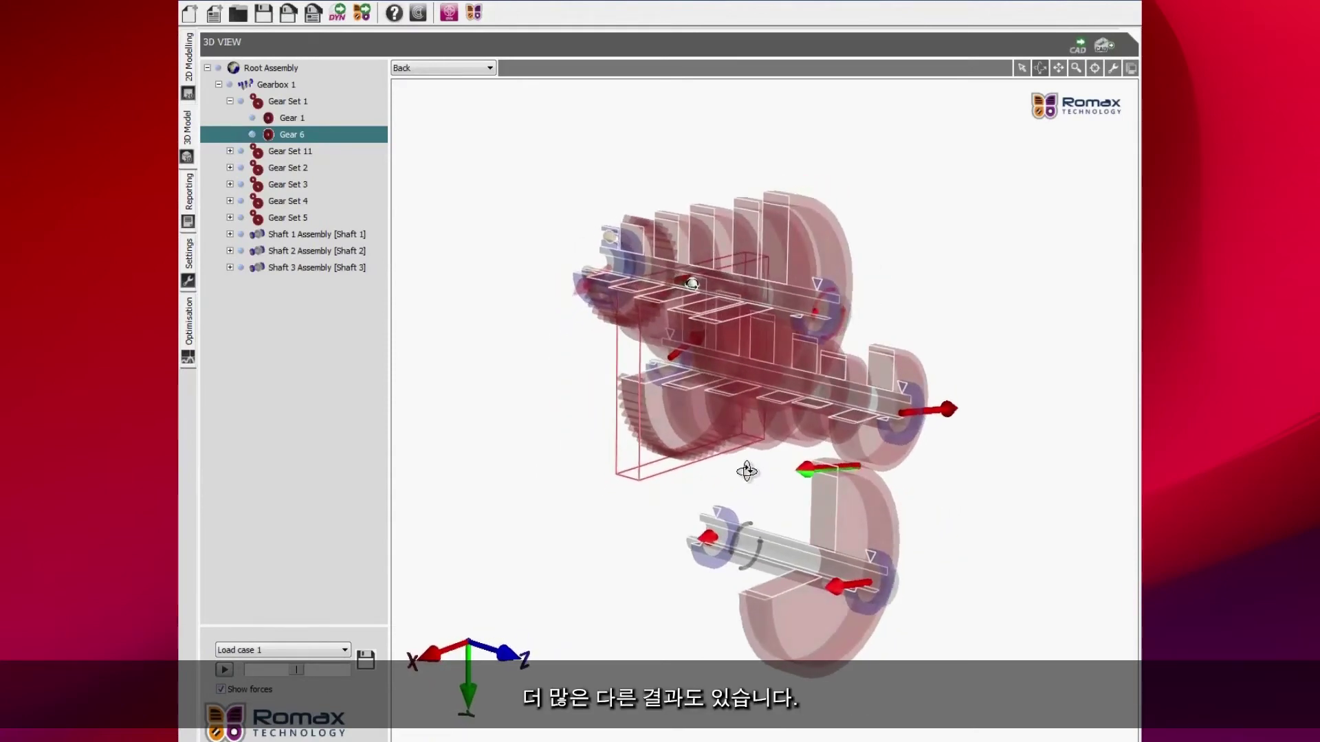
{"action": "left_click", "coordinate": [189, 194]}
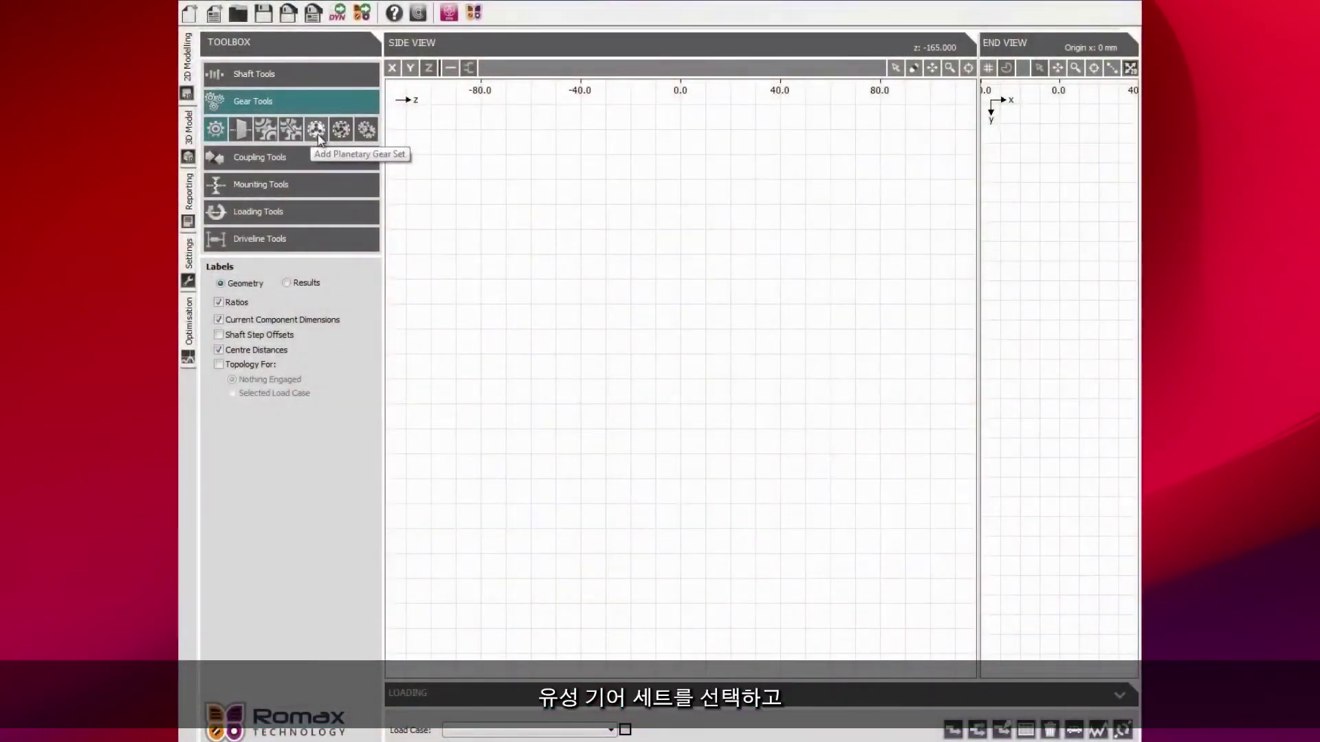
Add four planetary gear sets on one common axis at about z = -98, -3, 71 and 179 mm.
{"action": "left_click", "coordinate": [319, 139]}
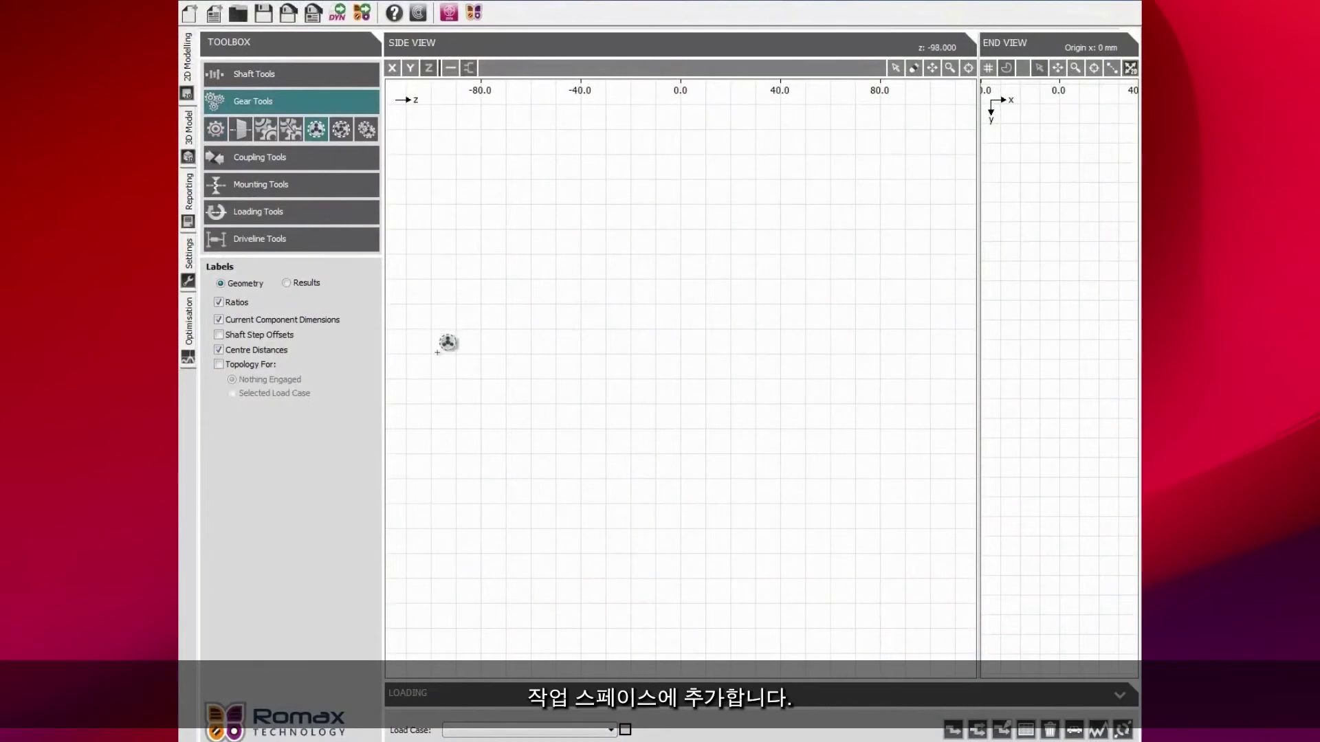
{"action": "left_click", "coordinate": [444, 346]}
{"action": "scroll", "coordinate": [862, 359], "scroll_direction": "down", "scroll_amount": 1}
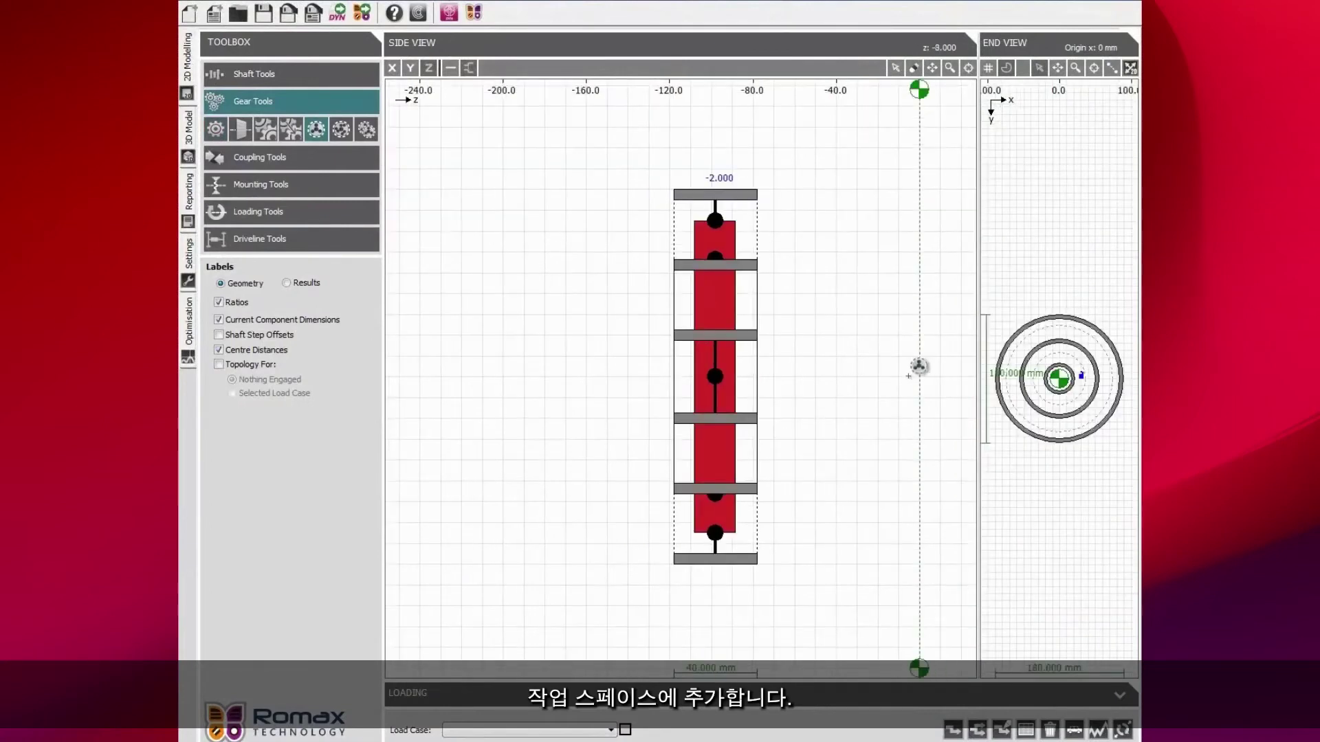
{"action": "scroll", "coordinate": [546, 352], "scroll_direction": "down", "scroll_amount": 1}
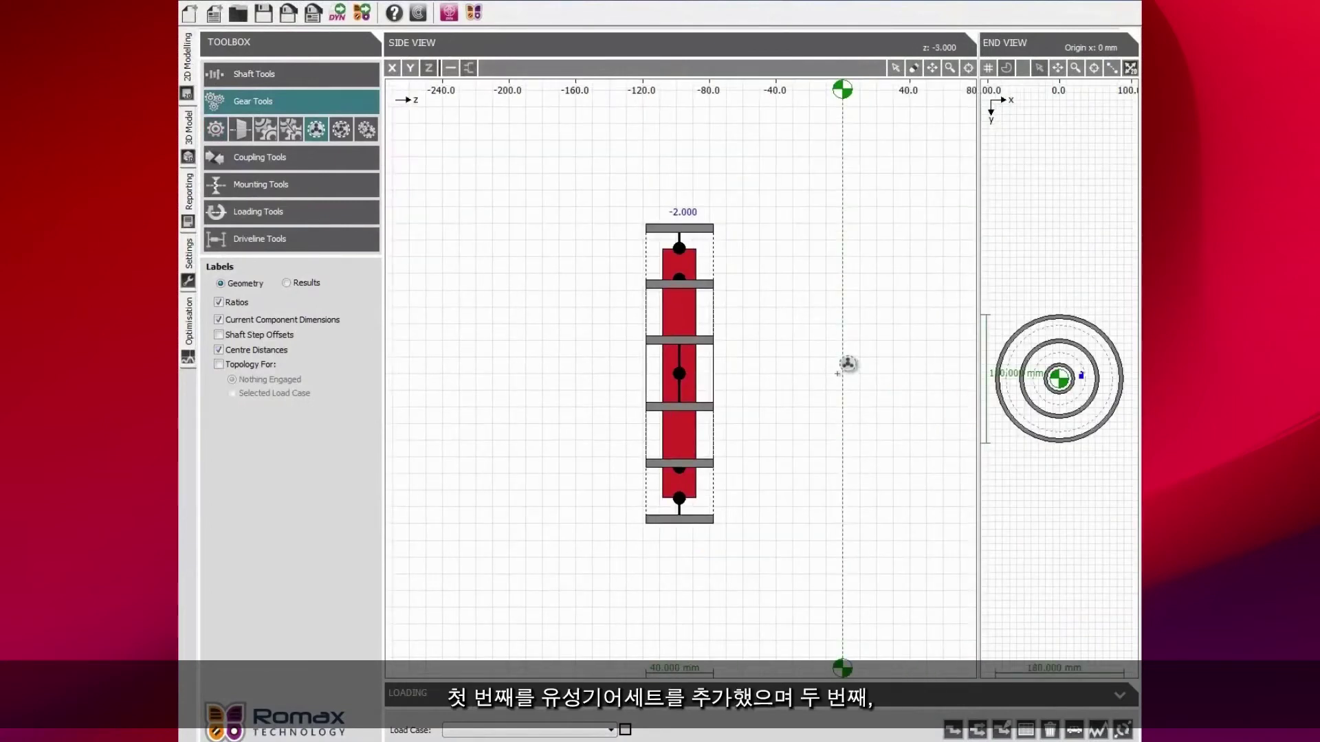
{"action": "left_click", "coordinate": [836, 373]}
{"action": "scroll", "coordinate": [720, 362], "scroll_direction": "down", "scroll_amount": 1}
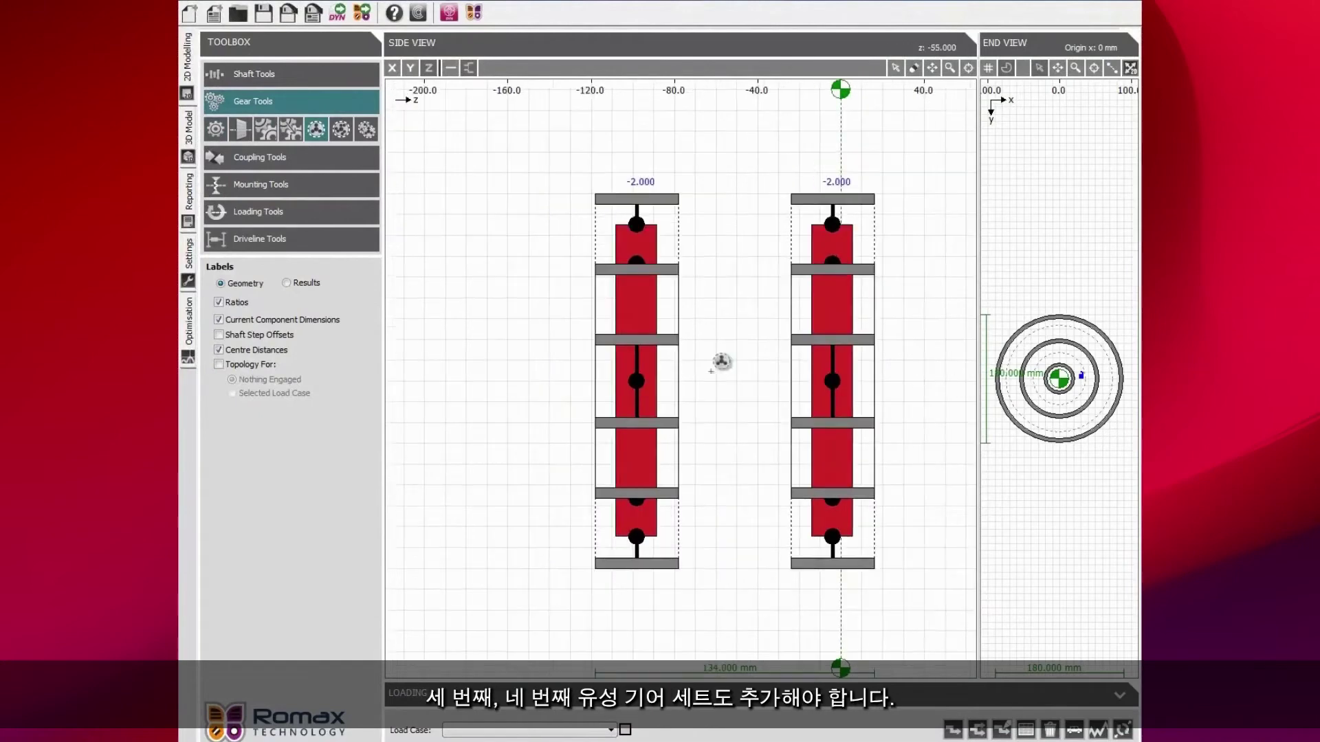
{"action": "scroll", "coordinate": [670, 369], "scroll_direction": "down", "scroll_amount": 1}
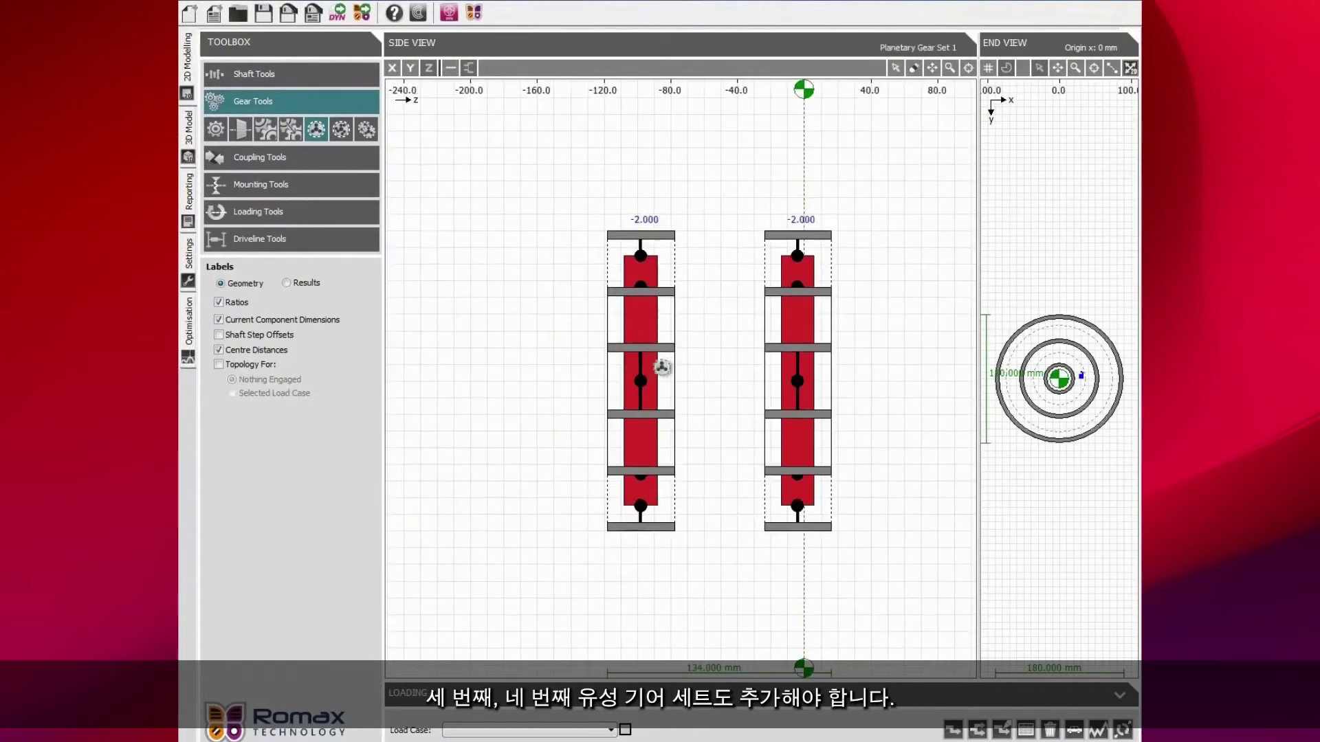
{"action": "left_click", "coordinate": [933, 371]}
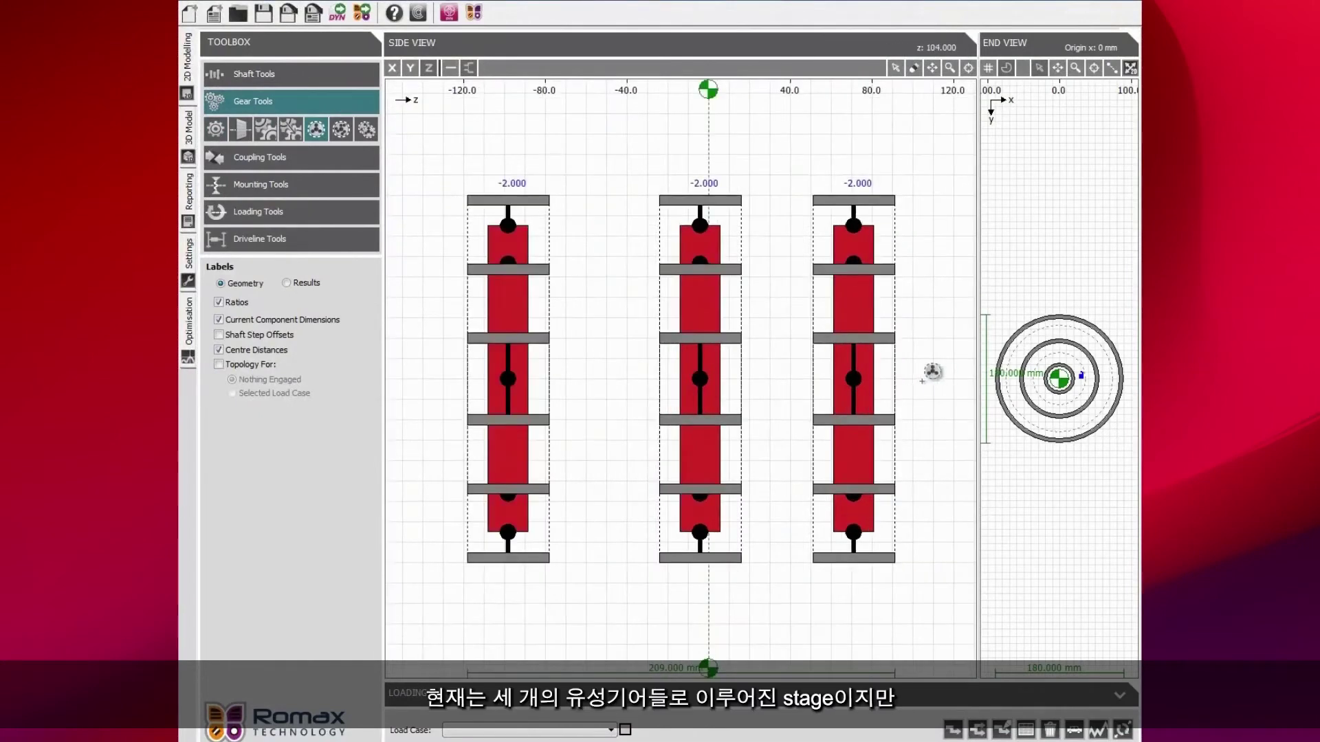
{"action": "scroll", "coordinate": [546, 364], "scroll_direction": "down", "scroll_amount": 1}
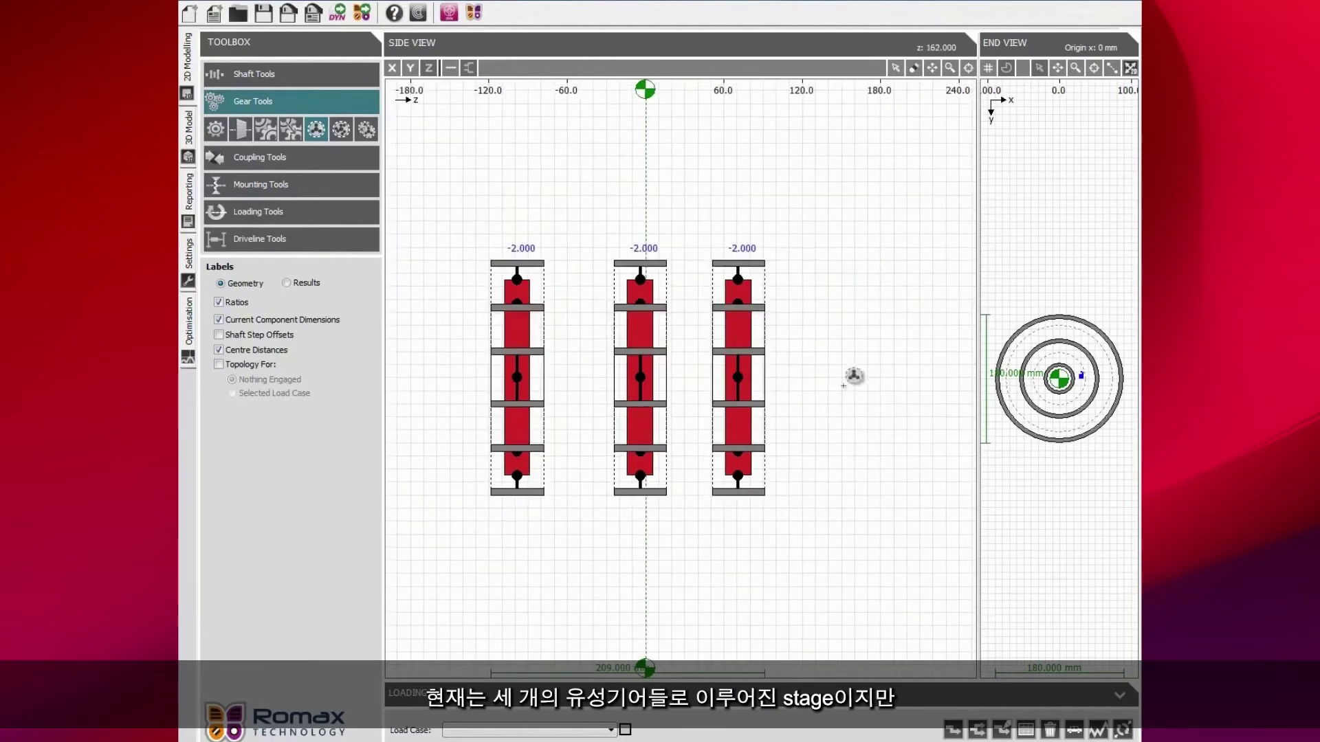
{"action": "left_click", "coordinate": [887, 372]}
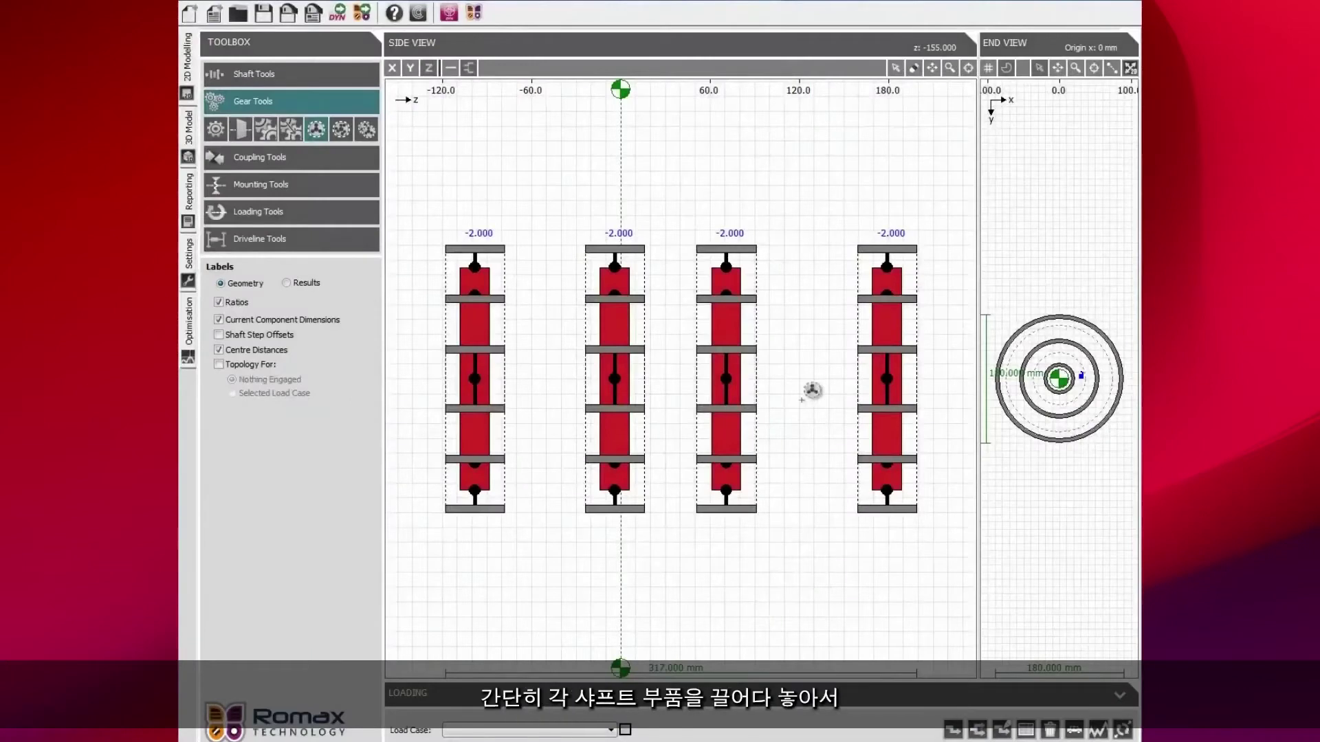
Extend the fourth set's sun shaft to 126 mm so it reaches into the third set, and split it into four sections.
{"action": "left_click_drag", "start_coordinate": [811, 392], "coordinate": [730, 349]}
{"action": "left_click", "coordinate": [250, 75]}
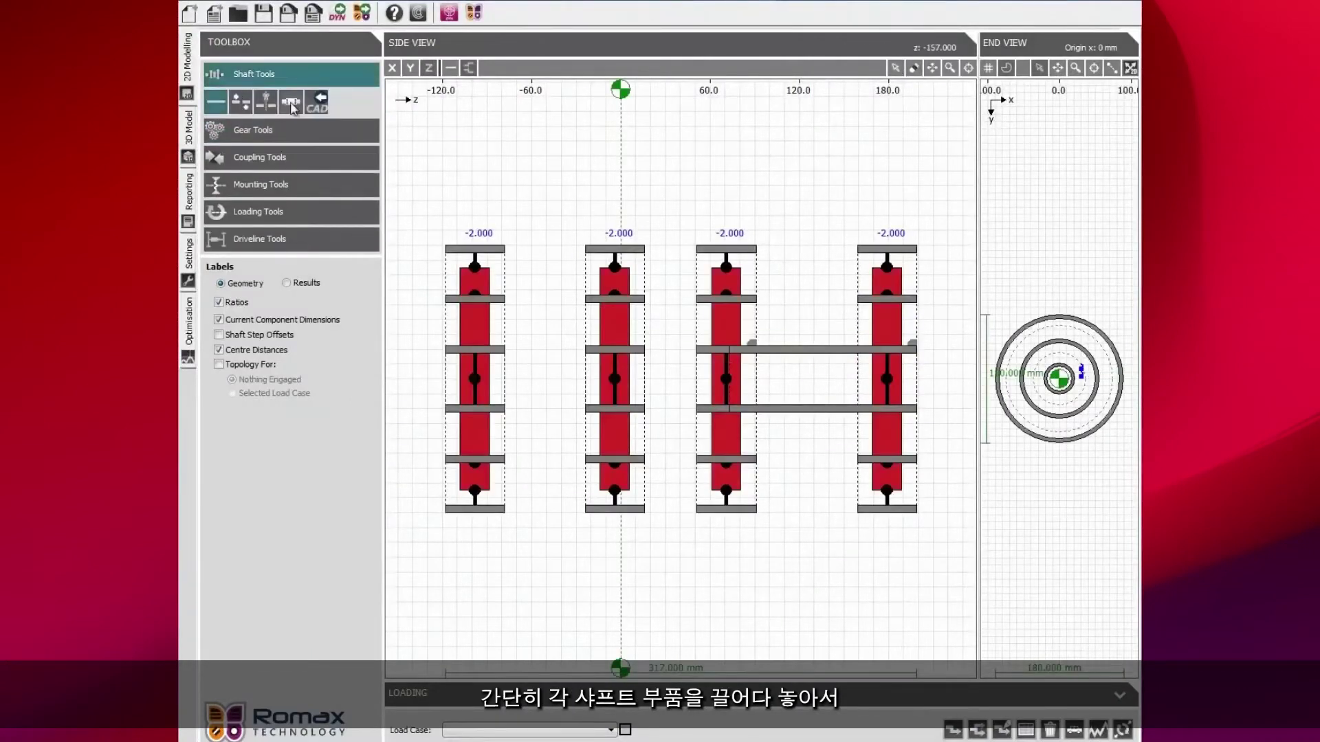
{"action": "left_click_drag", "start_coordinate": [291, 102], "coordinate": [819, 354]}
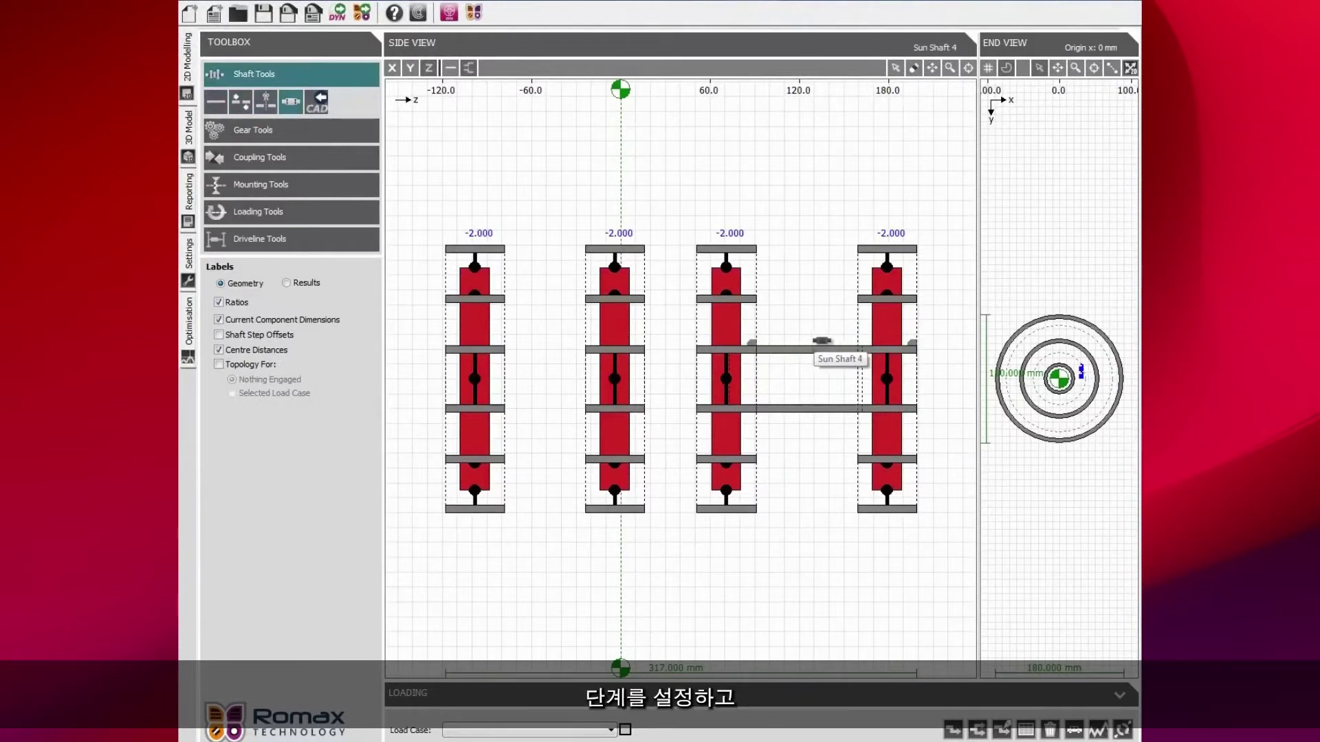
Step the extended sun shaft's sections to diameters of 185, 113 and 79 mm, widening towards the third planetary set.
{"action": "left_click", "coordinate": [756, 352]}
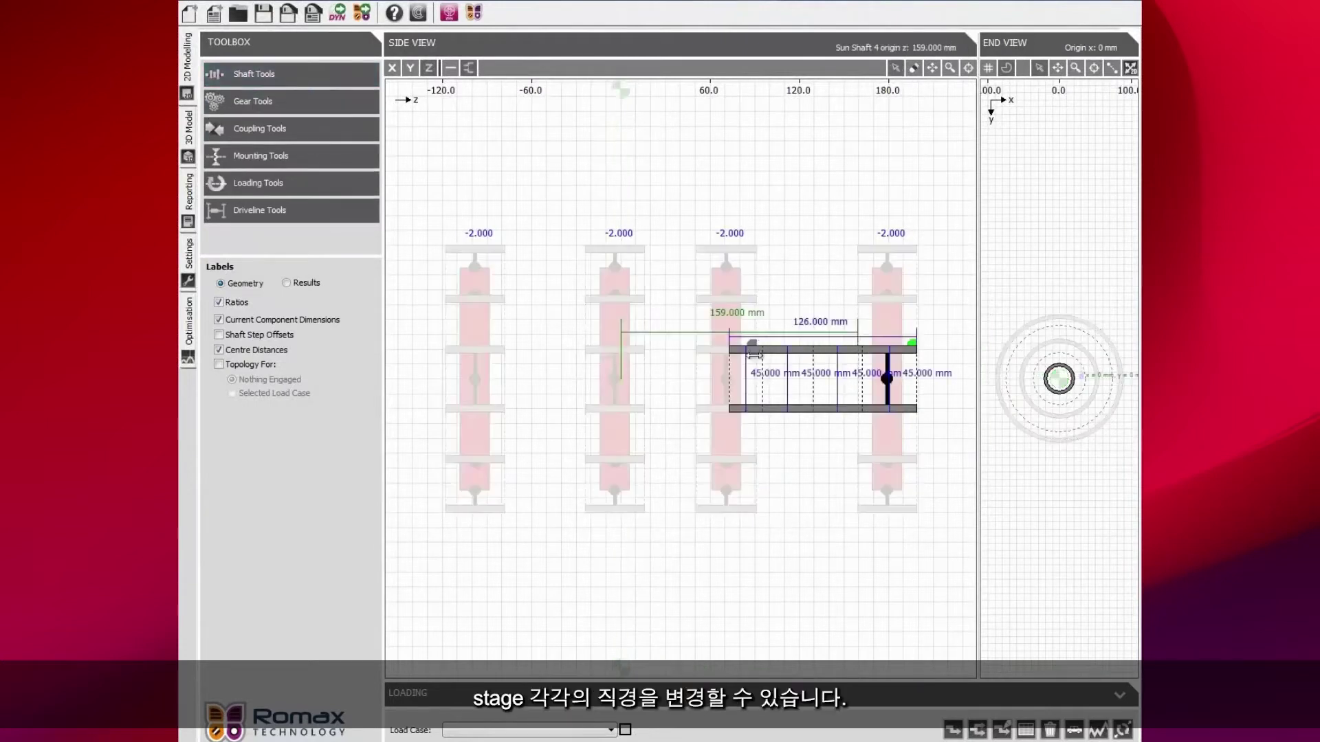
{"action": "left_click_drag", "start_coordinate": [754, 328], "coordinate": [755, 240]}
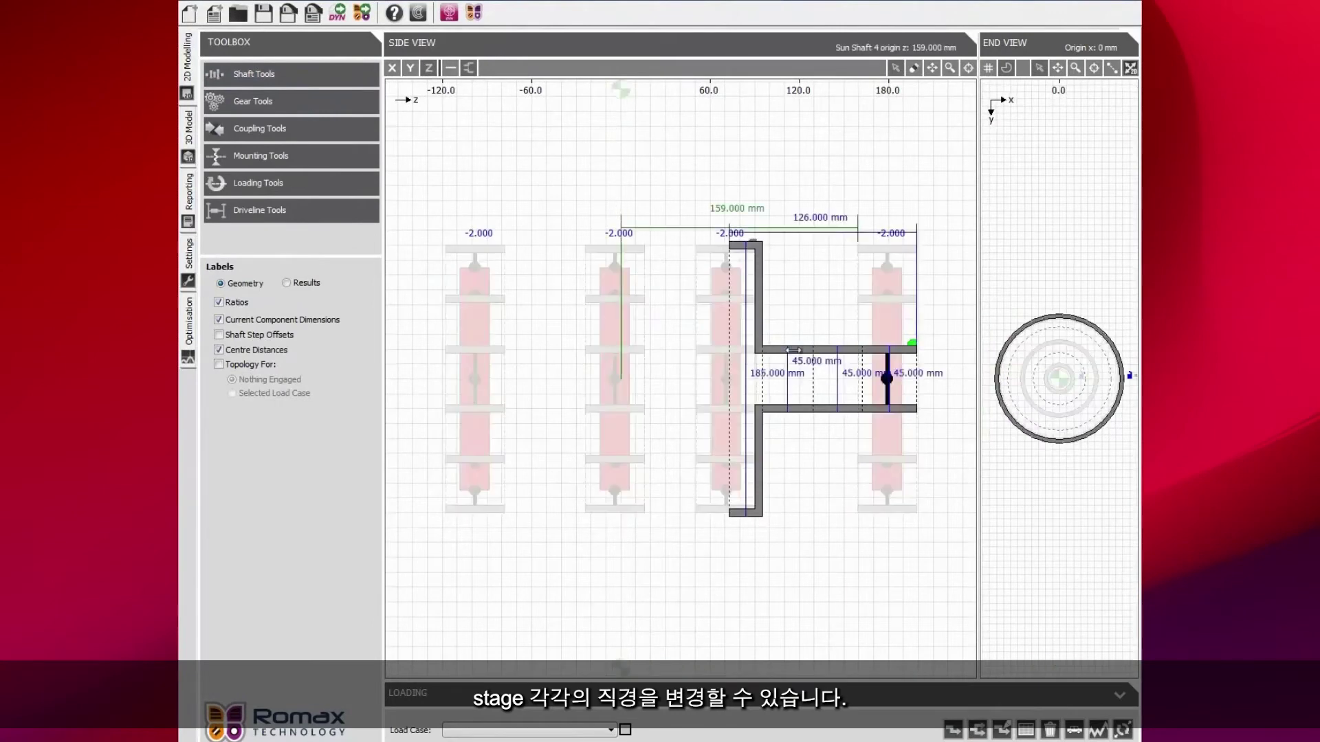
{"action": "left_click_drag", "start_coordinate": [793, 311], "coordinate": [793, 303]}
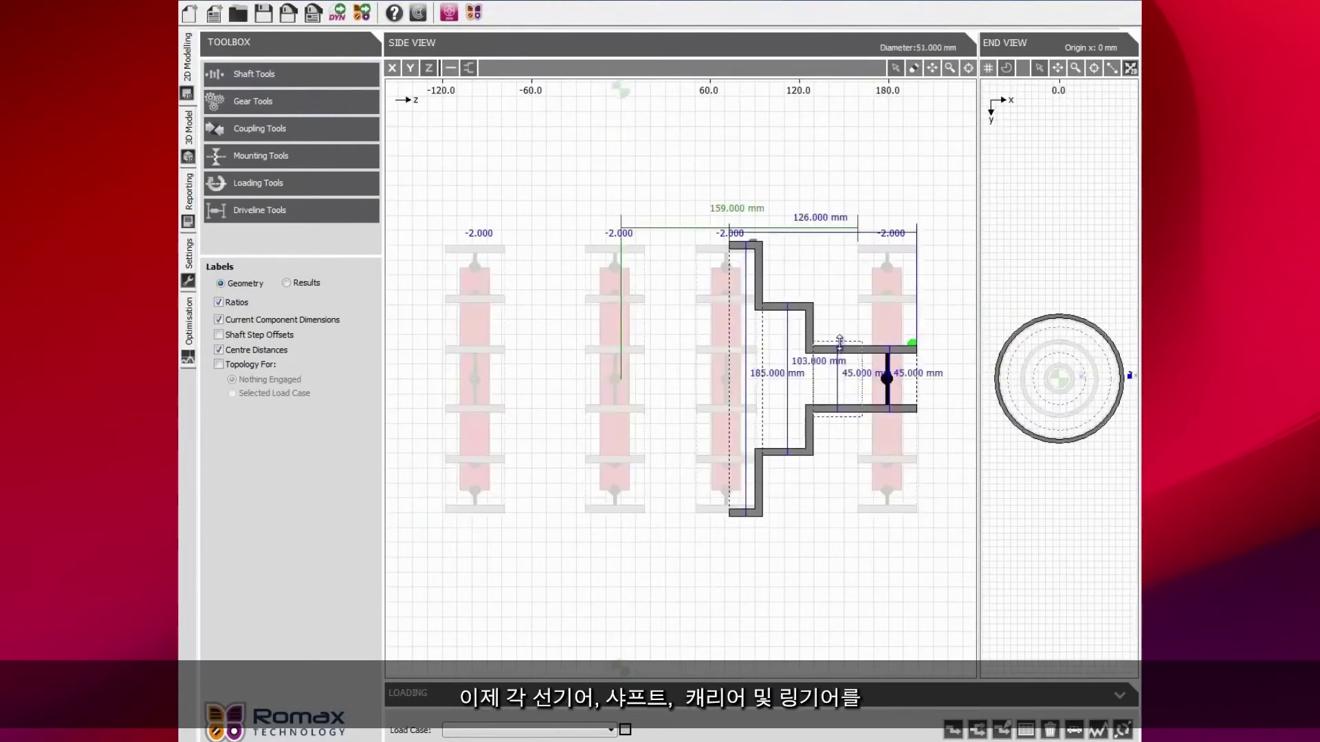
{"action": "left_click_drag", "start_coordinate": [839, 342], "coordinate": [788, 295]}
Merge the third set's ring shaft with the widest section of the fourth set's sun shaft.
{"action": "left_click", "coordinate": [253, 73]}
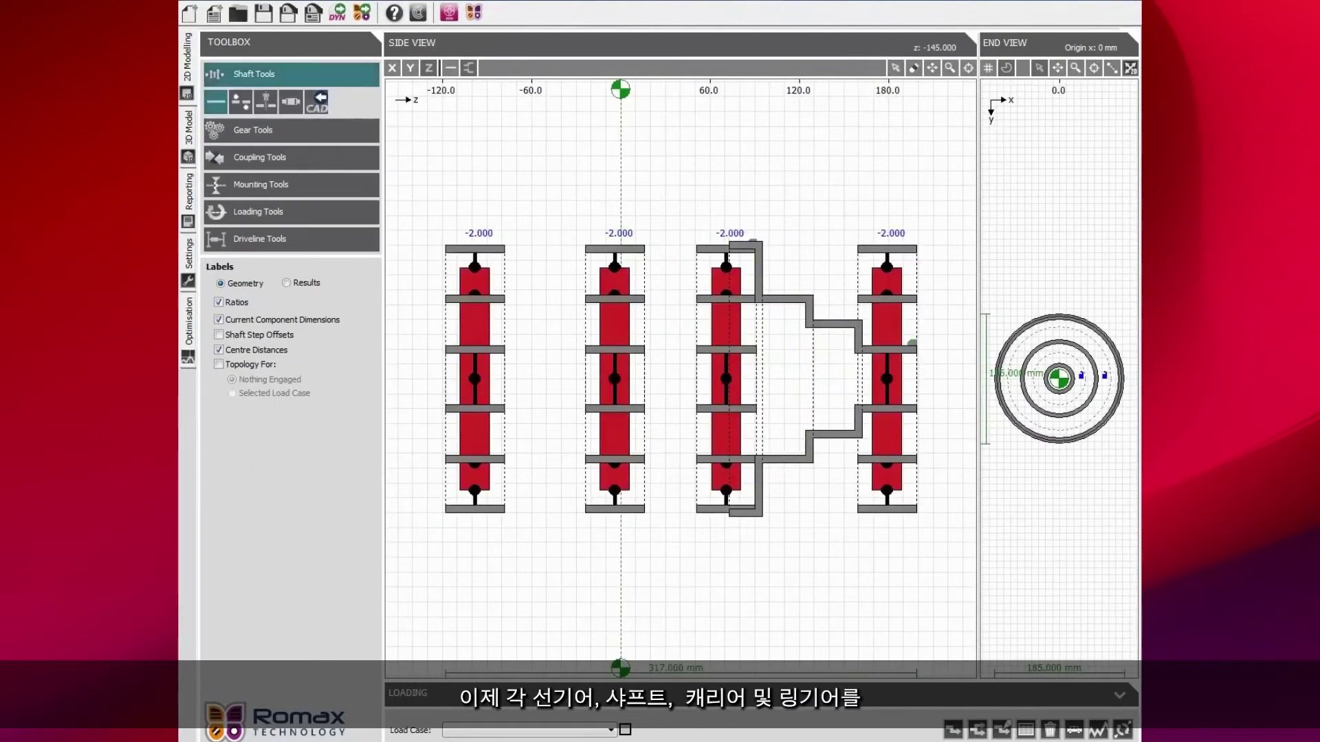
{"action": "left_click", "coordinate": [240, 101]}
{"action": "left_click_drag", "start_coordinate": [715, 248], "coordinate": [761, 244]}
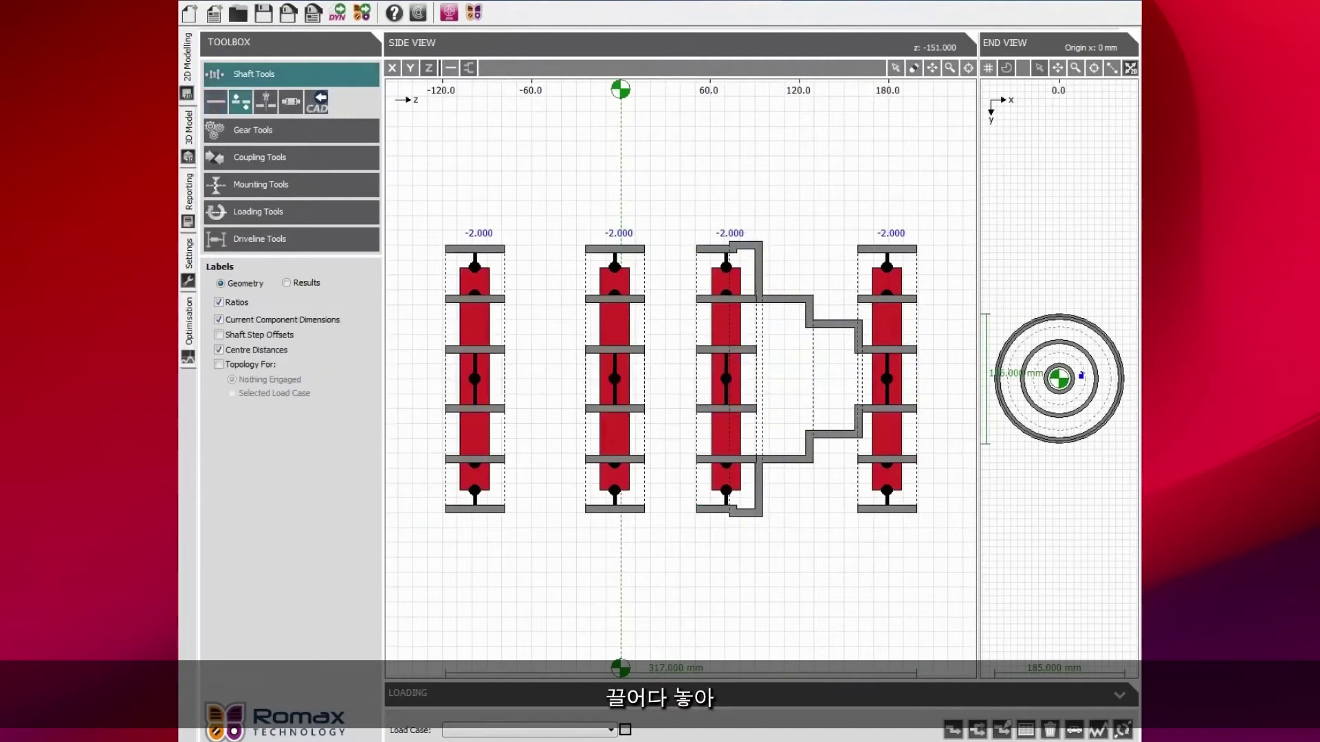
Extend the fourth set's ring shaft past the third and second sets towards the first, and split it into sections.
{"action": "left_click_drag", "start_coordinate": [858, 268], "coordinate": [517, 277]}
{"action": "left_click", "coordinate": [261, 75]}
{"action": "left_click_drag", "start_coordinate": [291, 102], "coordinate": [529, 240]}
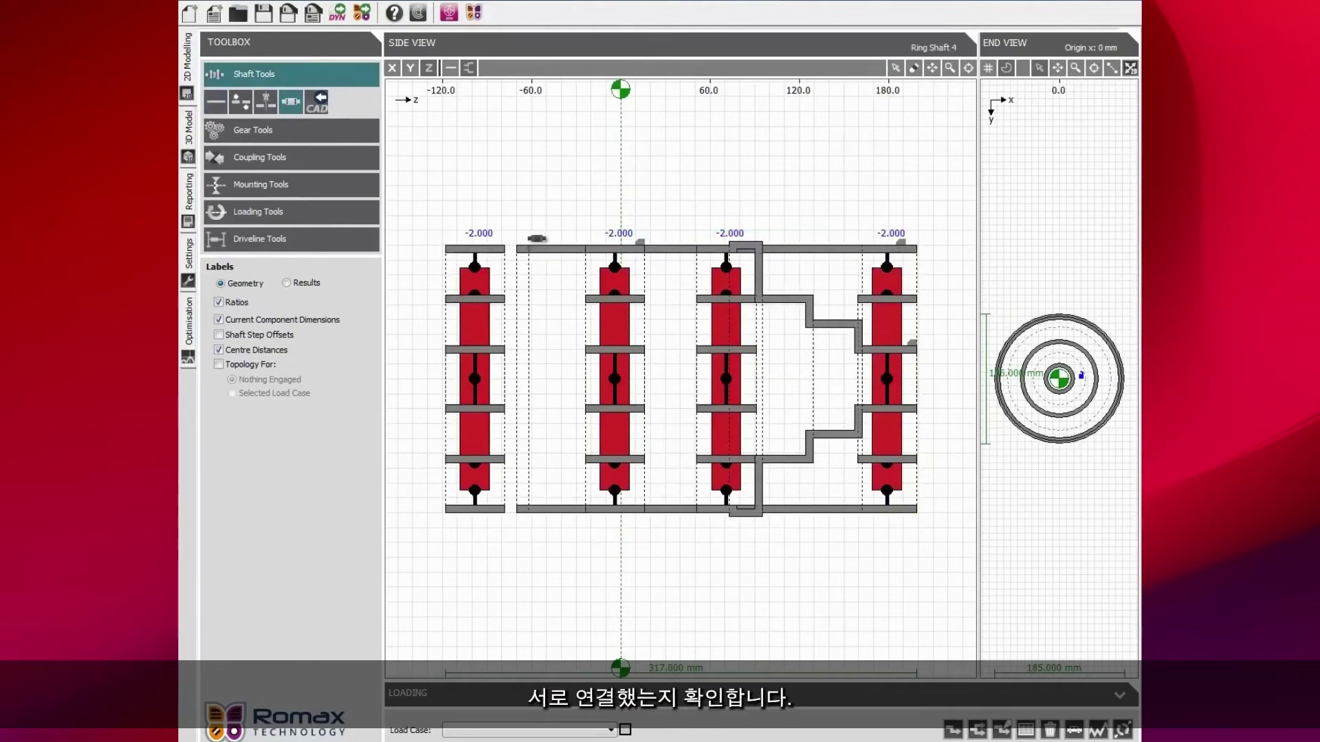
Widen the ring shaft's middle section to 238 mm diameter and reduce its end section to the first set's carrier diameter.
{"action": "left_click_drag", "start_coordinate": [827, 208], "coordinate": [827, 204]}
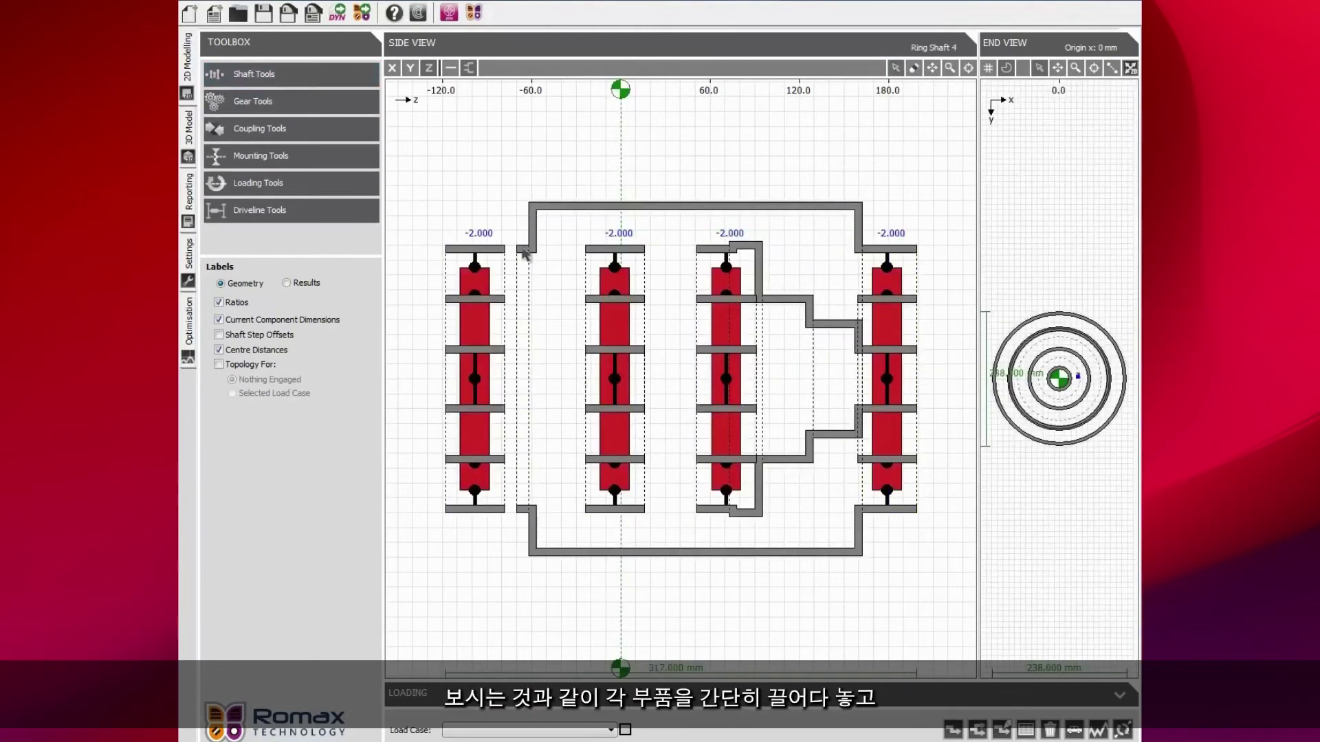
{"action": "left_click", "coordinate": [530, 252]}
{"action": "left_click_drag", "start_coordinate": [520, 248], "coordinate": [523, 306]}
Merge the reduced end of the fourth set's ring shaft with the first set's carrier shaft.
{"action": "left_click", "coordinate": [275, 77]}
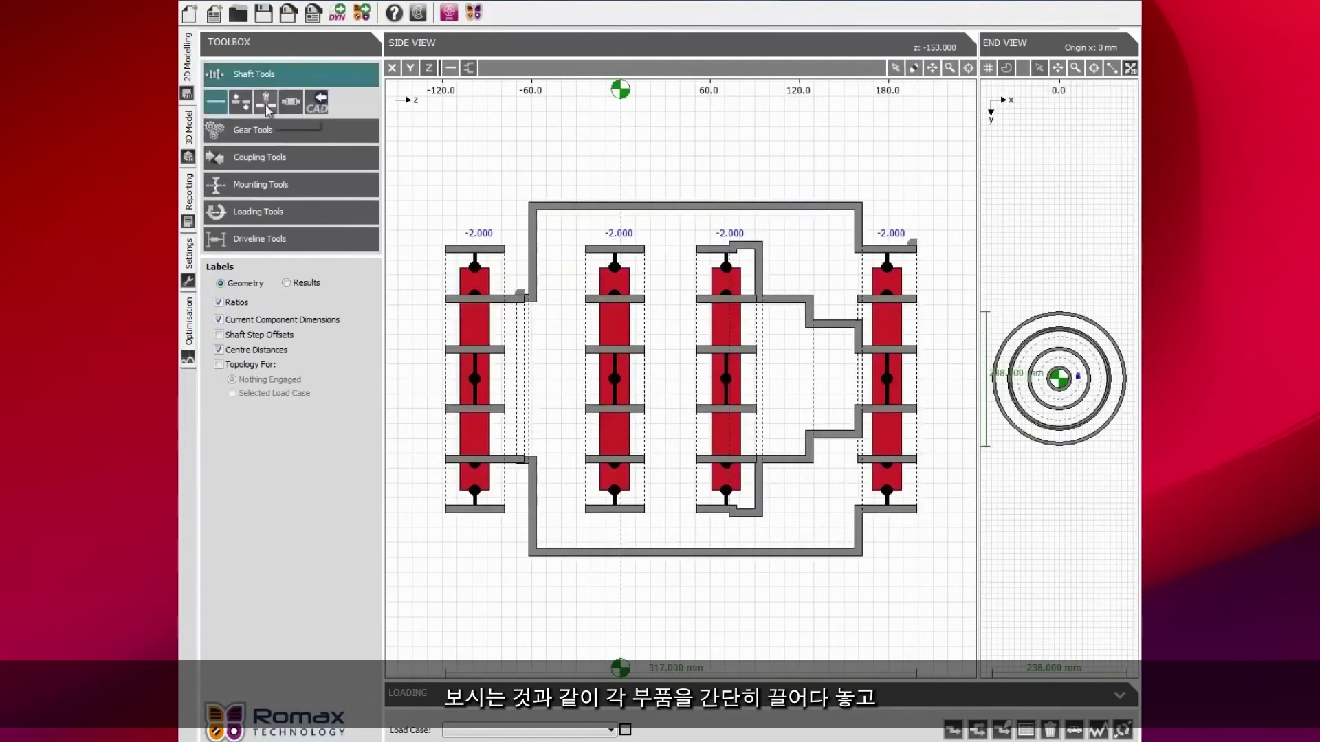
{"action": "left_click", "coordinate": [238, 103]}
{"action": "left_click", "coordinate": [533, 289]}
{"action": "left_click", "coordinate": [678, 392]}
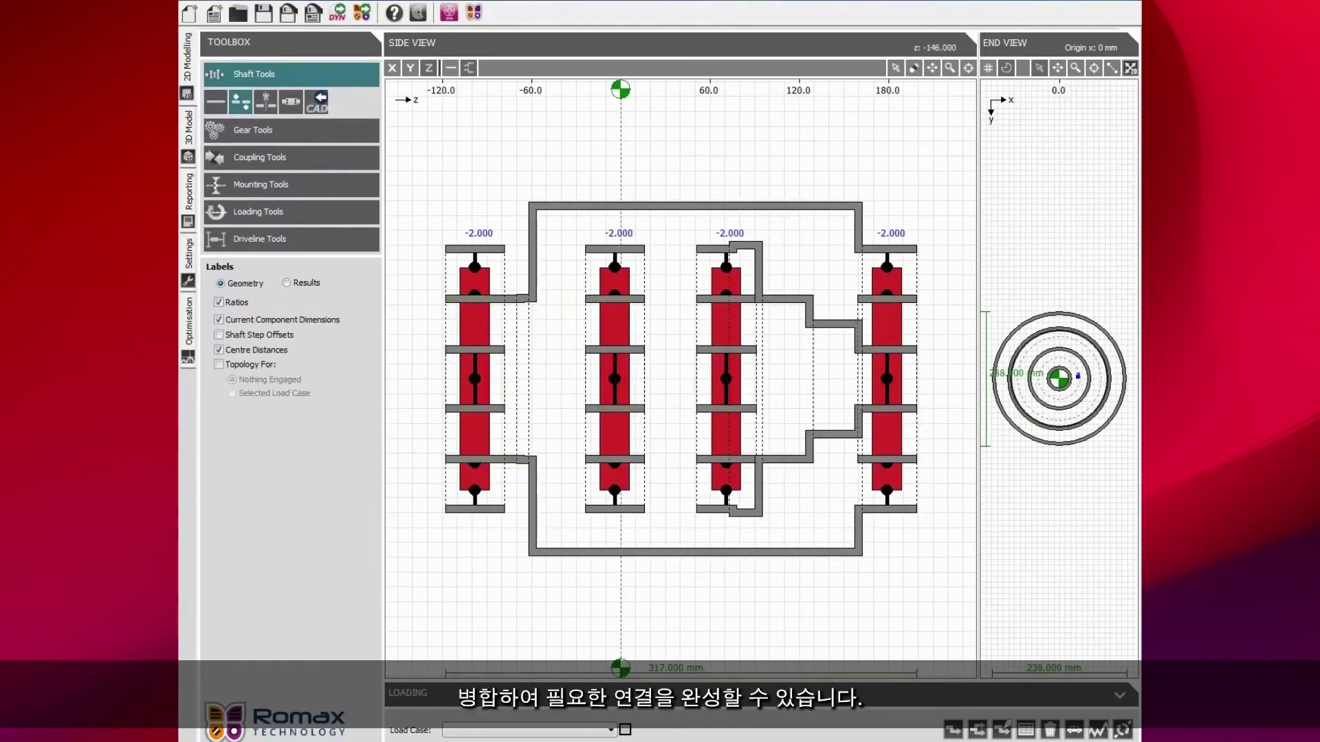
{"action": "key", "text": "Escape"}
Lengthen the third set's sun shaft at both ends to 124 mm so it reaches into the second set.
{"action": "left_click", "coordinate": [756, 353]}
{"action": "left_click_drag", "start_coordinate": [757, 354], "coordinate": [796, 354]}
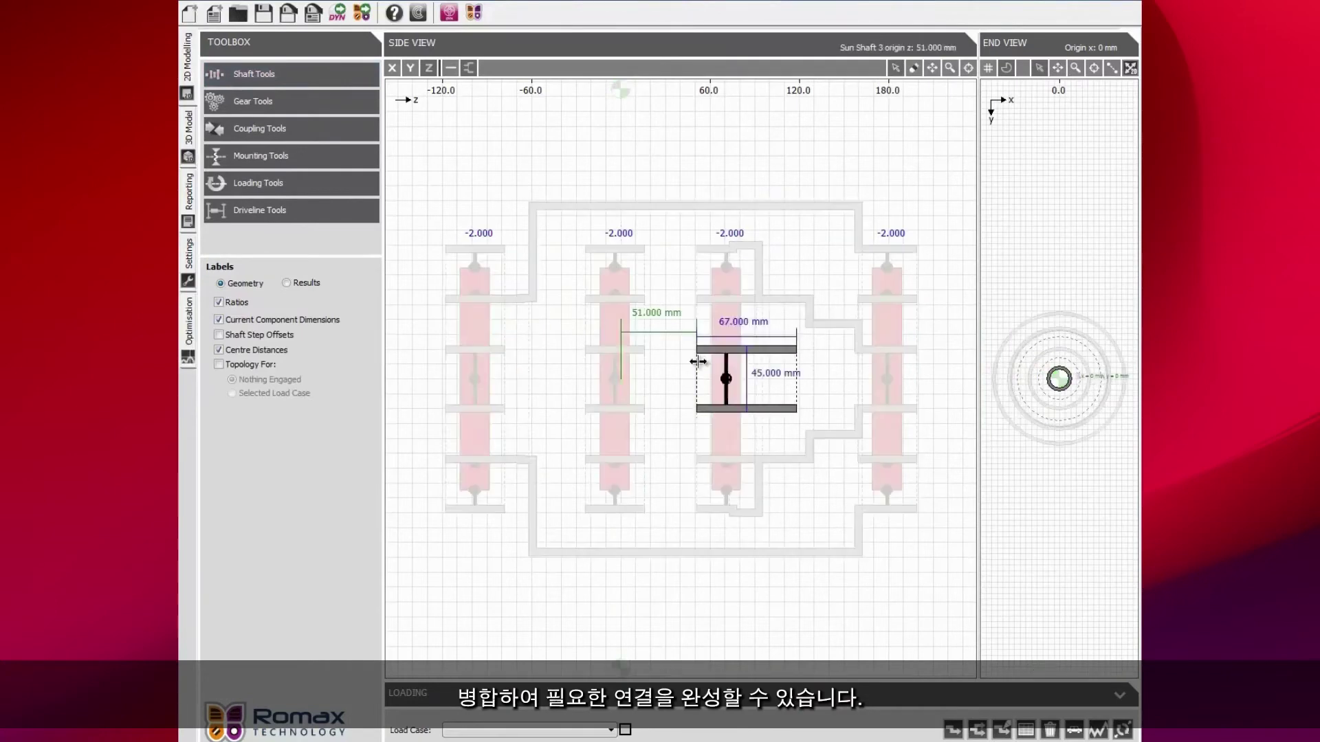
{"action": "left_click_drag", "start_coordinate": [699, 368], "coordinate": [612, 367]}
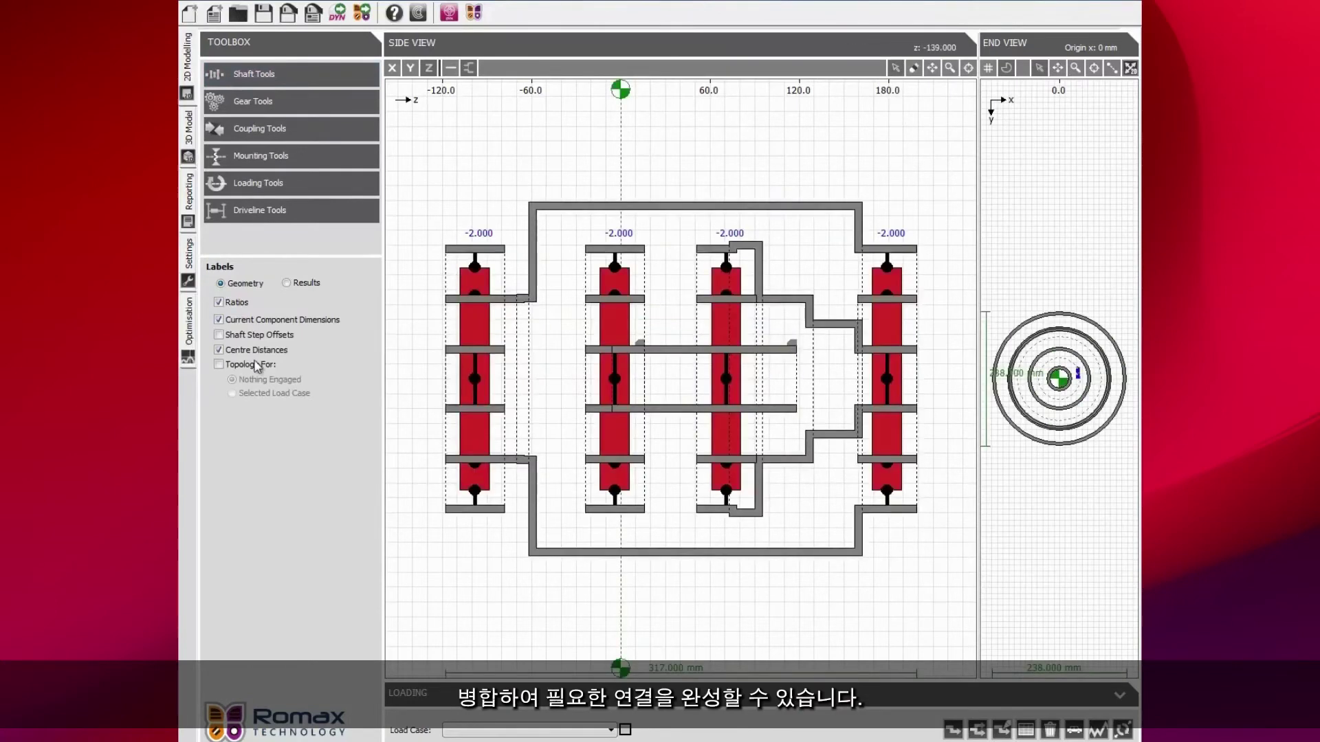
Split the third set's sun shaft, widen the section around the second set to its ring diameter, and merge it with Ring Shaft 2.
{"action": "left_click", "coordinate": [261, 74]}
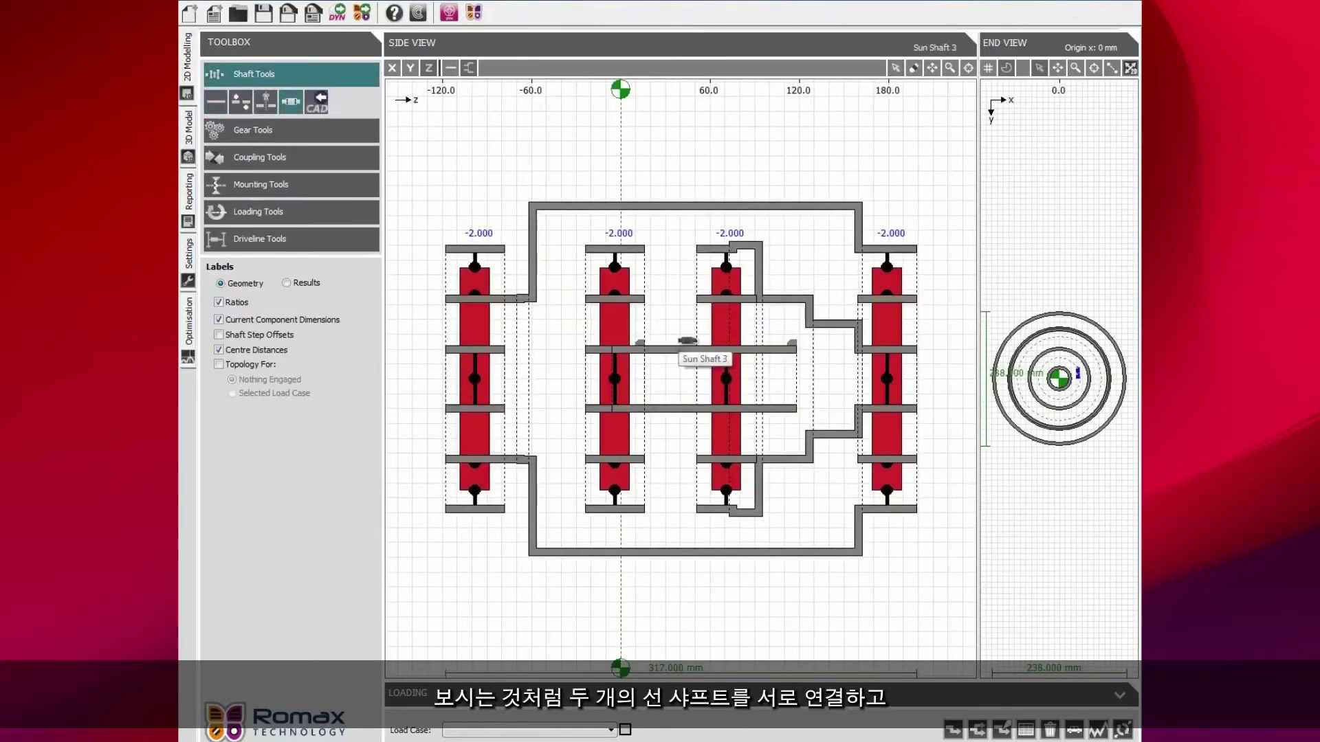
{"action": "left_click", "coordinate": [686, 344]}
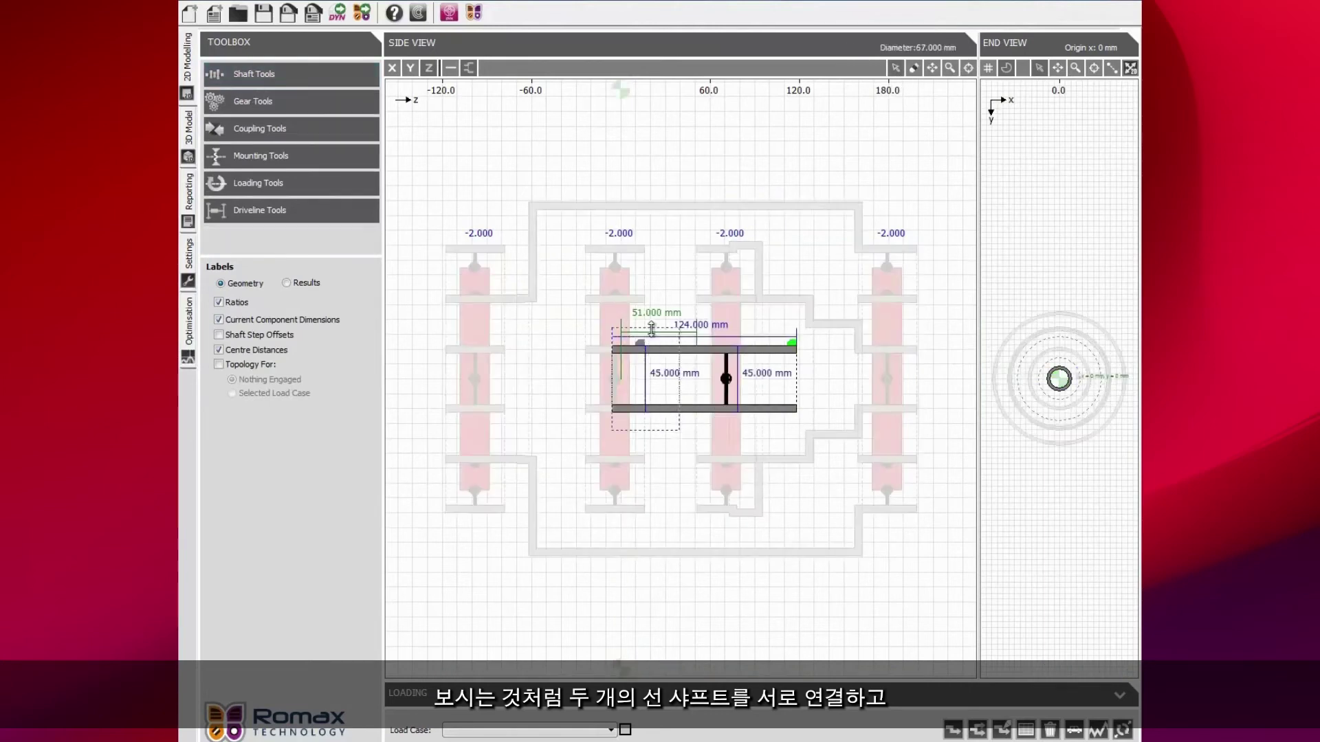
{"action": "left_click_drag", "start_coordinate": [651, 329], "coordinate": [651, 247]}
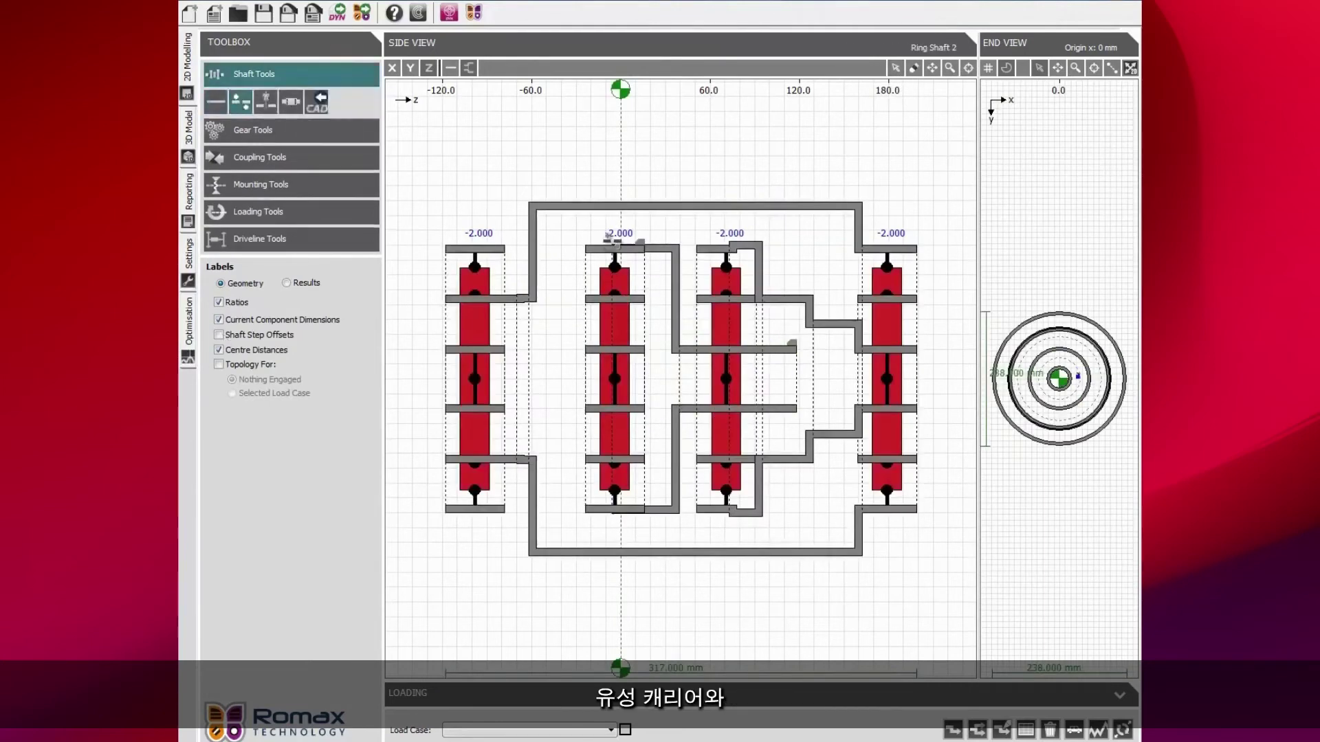
{"action": "left_click", "coordinate": [675, 397]}
Shorten the free end of the third set's ring section on the merged stepped shaft.
{"action": "left_click", "coordinate": [699, 270]}
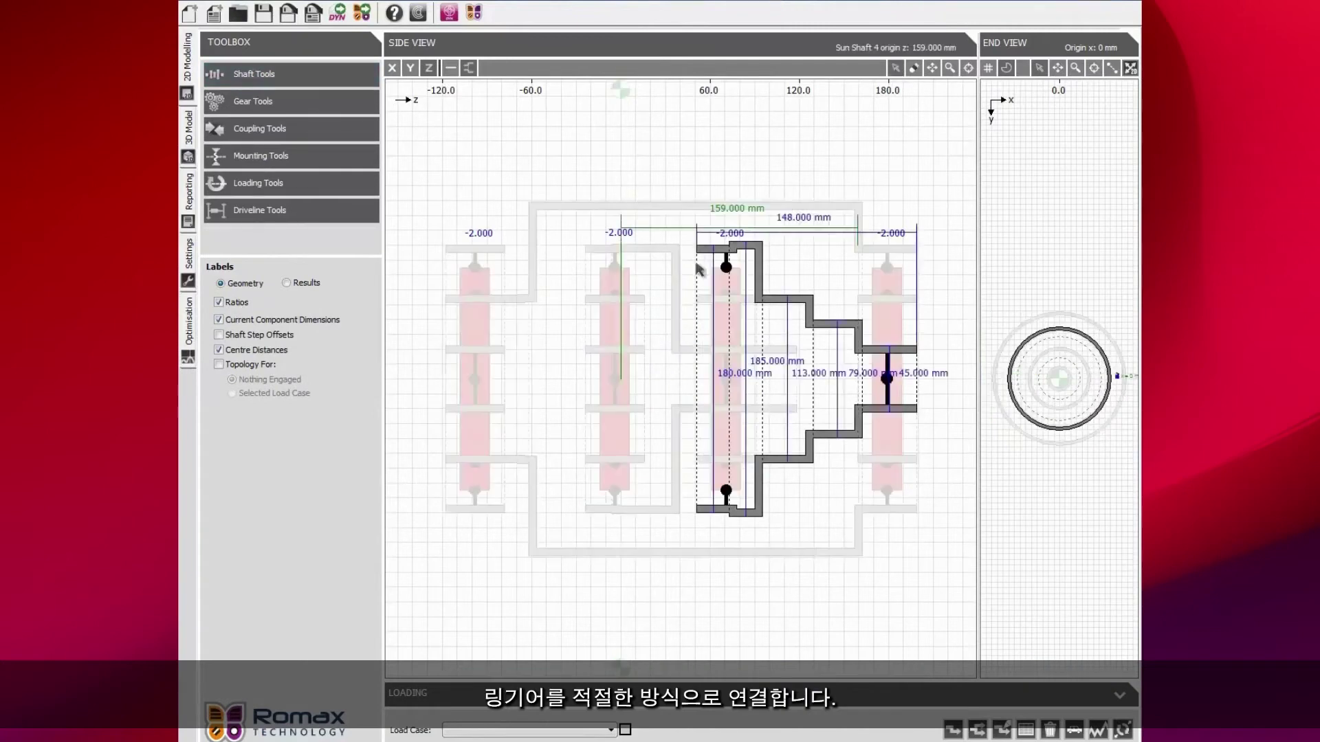
{"action": "left_click_drag", "start_coordinate": [695, 263], "coordinate": [712, 278]}
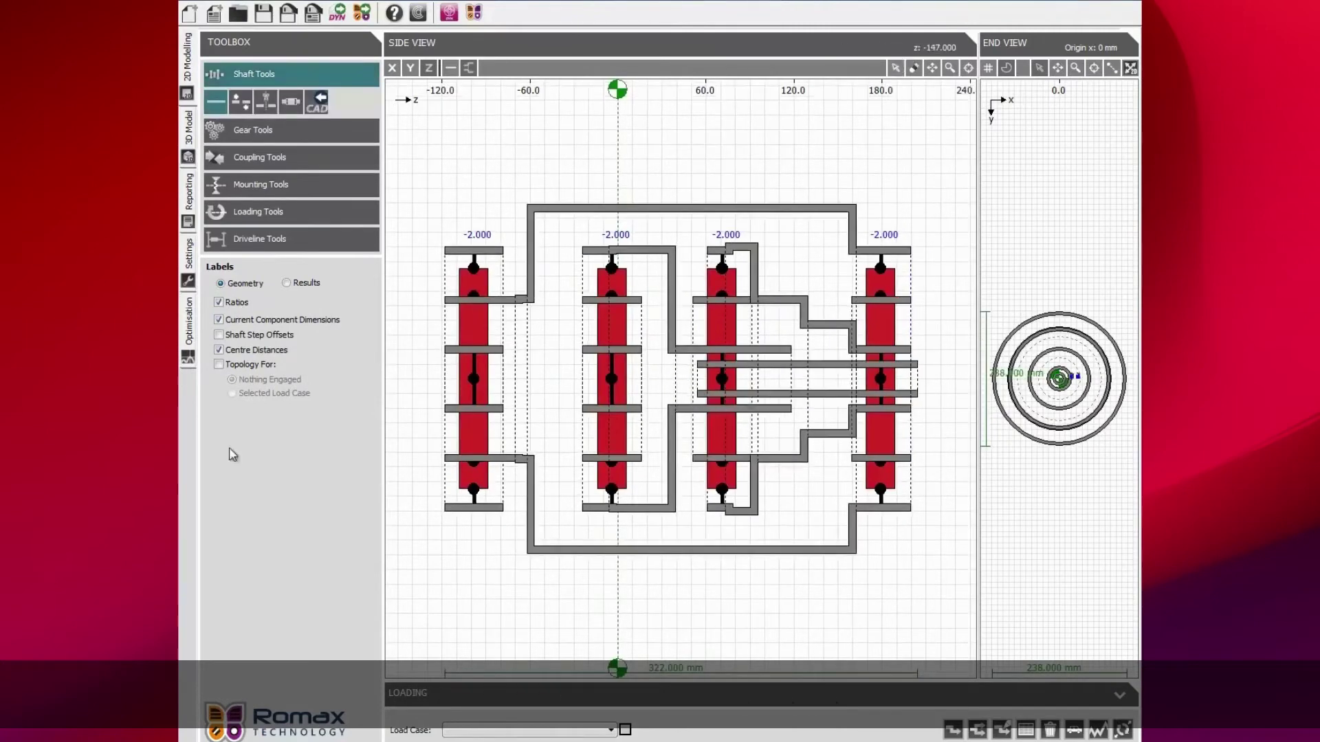
Resize the 25 mm diameter connecting shaft to 102 mm long and 211 mm diameter, around the third planetary set.
{"action": "left_click", "coordinate": [694, 376]}
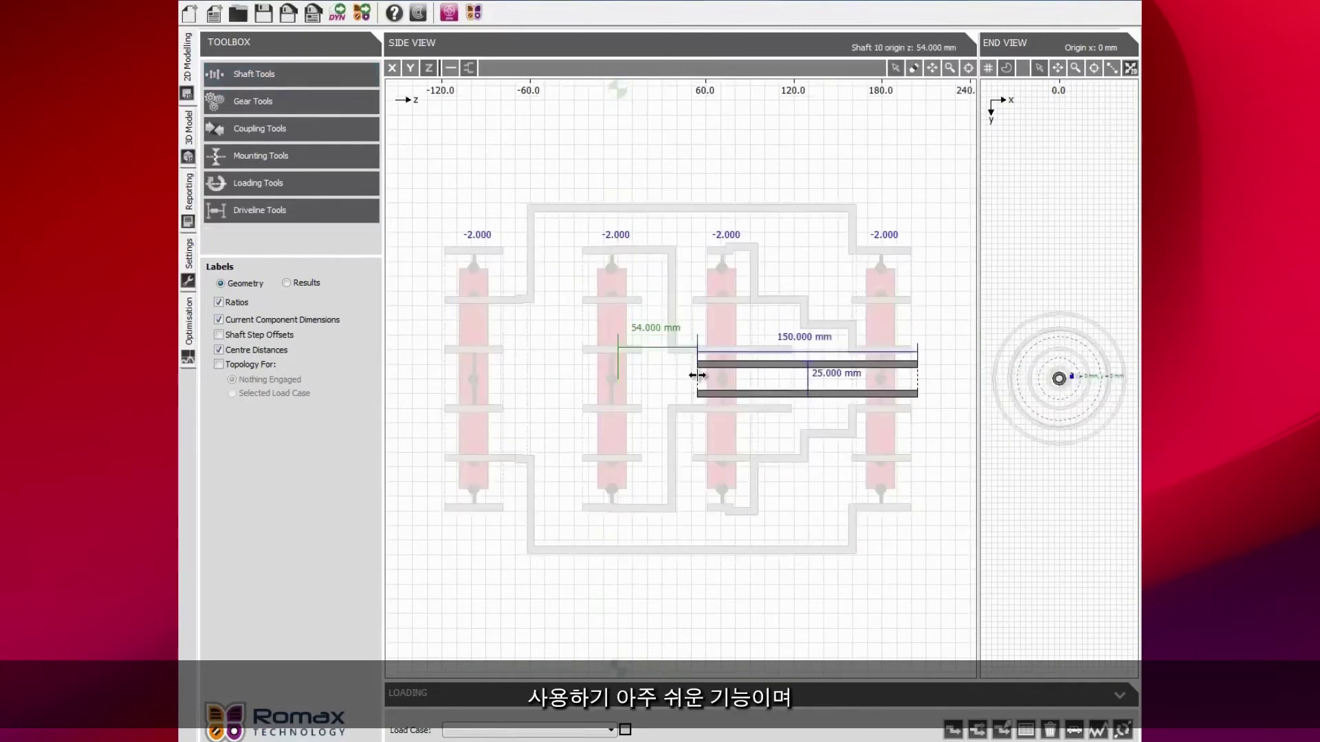
{"action": "left_click_drag", "start_coordinate": [688, 375], "coordinate": [681, 375]}
{"action": "left_click_drag", "start_coordinate": [798, 362], "coordinate": [798, 227]}
{"action": "left_click", "coordinate": [917, 248]}
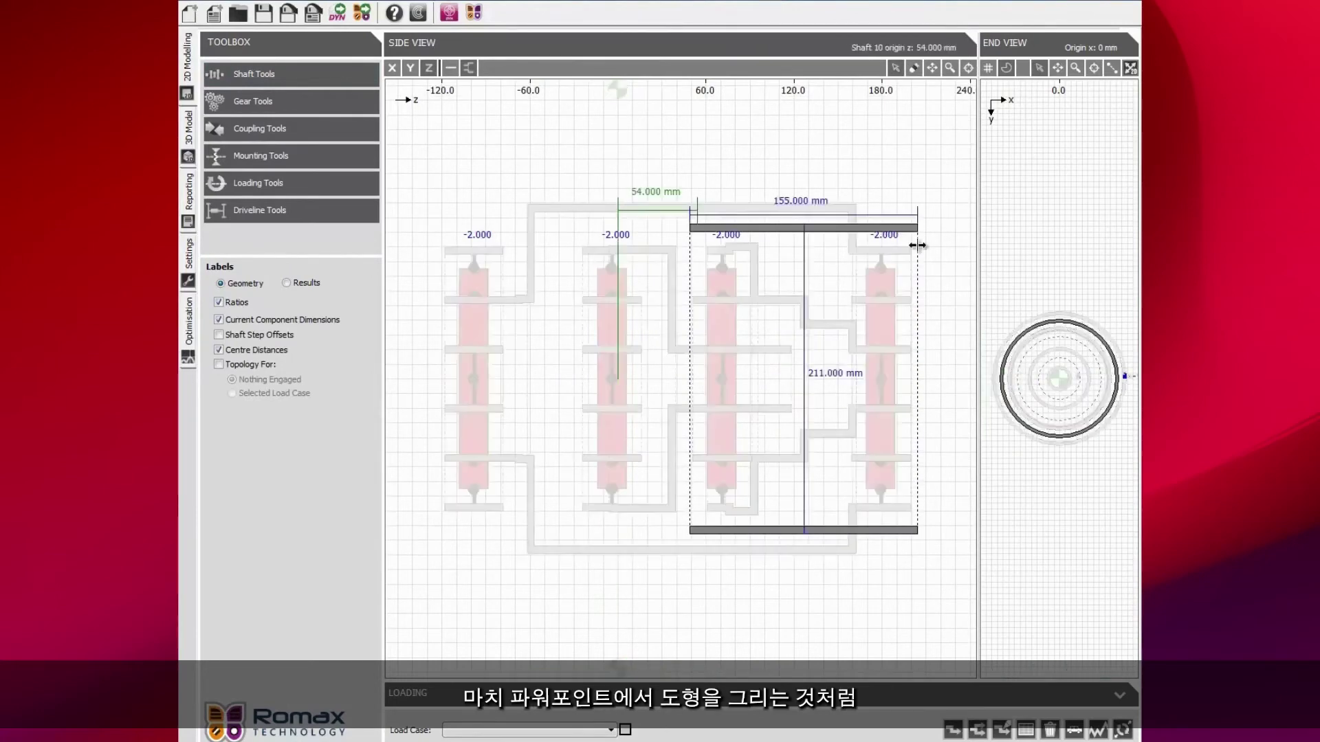
{"action": "left_click_drag", "start_coordinate": [916, 248], "coordinate": [843, 250]}
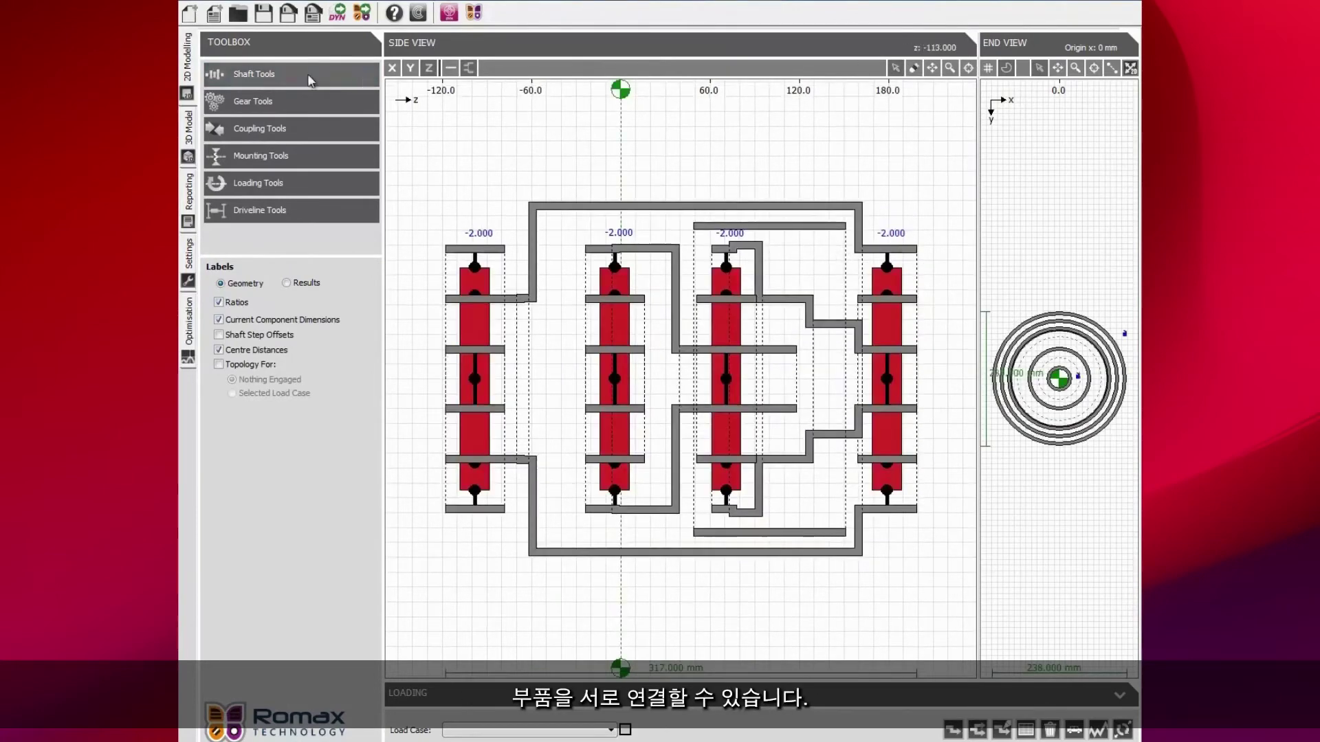
Reduce the 211 mm shaft's short end section to the third set's carrier diameter, and shift its step clear of the ring.
{"action": "left_click", "coordinate": [702, 226]}
{"action": "scroll", "coordinate": [701, 226], "scroll_direction": "up", "scroll_amount": 3}
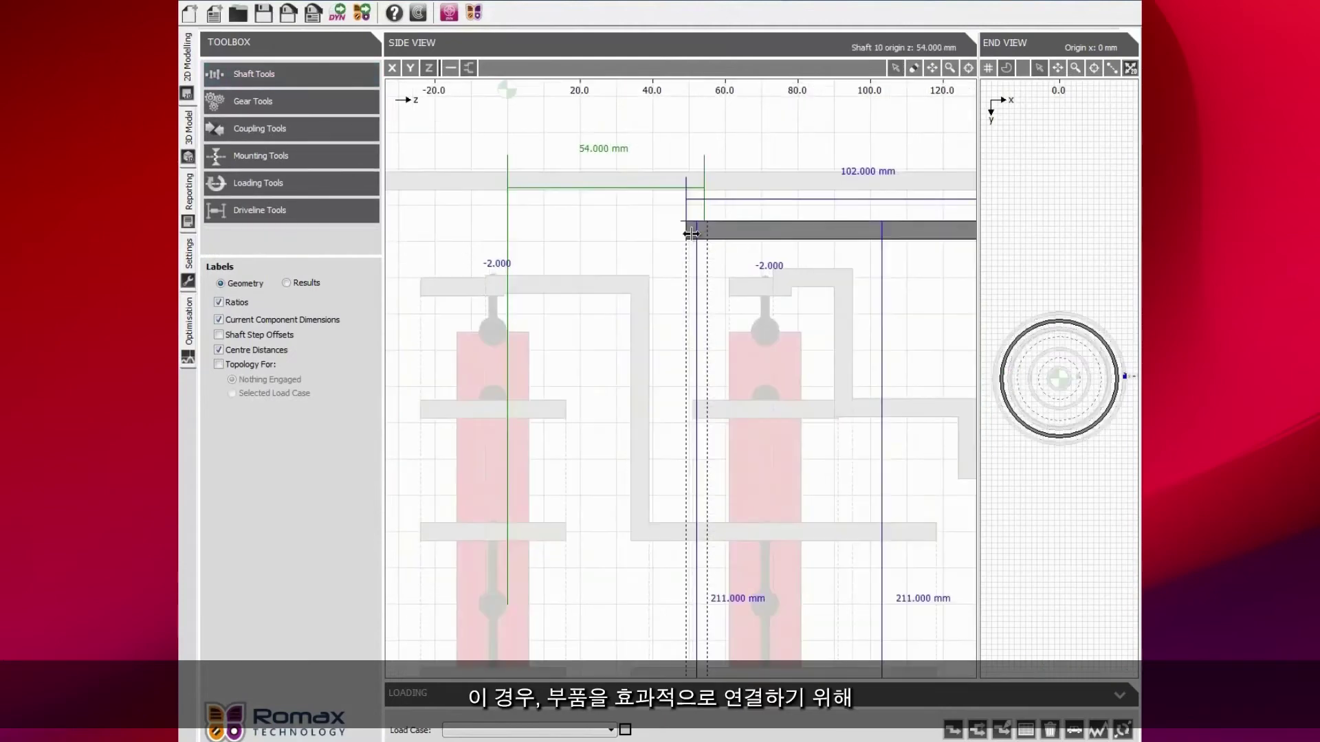
{"action": "scroll", "coordinate": [702, 233], "scroll_direction": "up", "scroll_amount": 3}
{"action": "left_click_drag", "start_coordinate": [697, 238], "coordinate": [746, 282]}
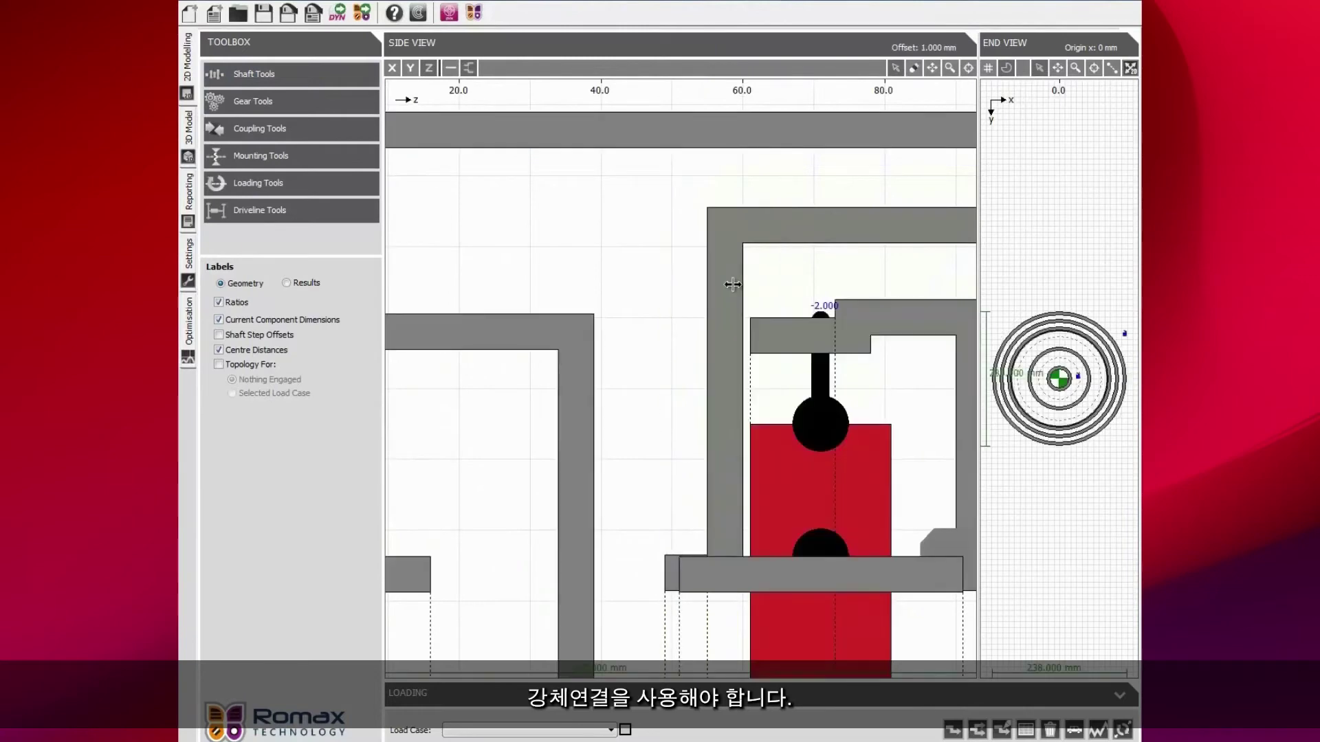
Add a rigid connection between the outer connecting shaft and the third set's carrier shaft, and shorten the carrier shaft's opposite end.
{"action": "left_click", "coordinate": [252, 128]}
{"action": "left_click", "coordinate": [260, 184]}
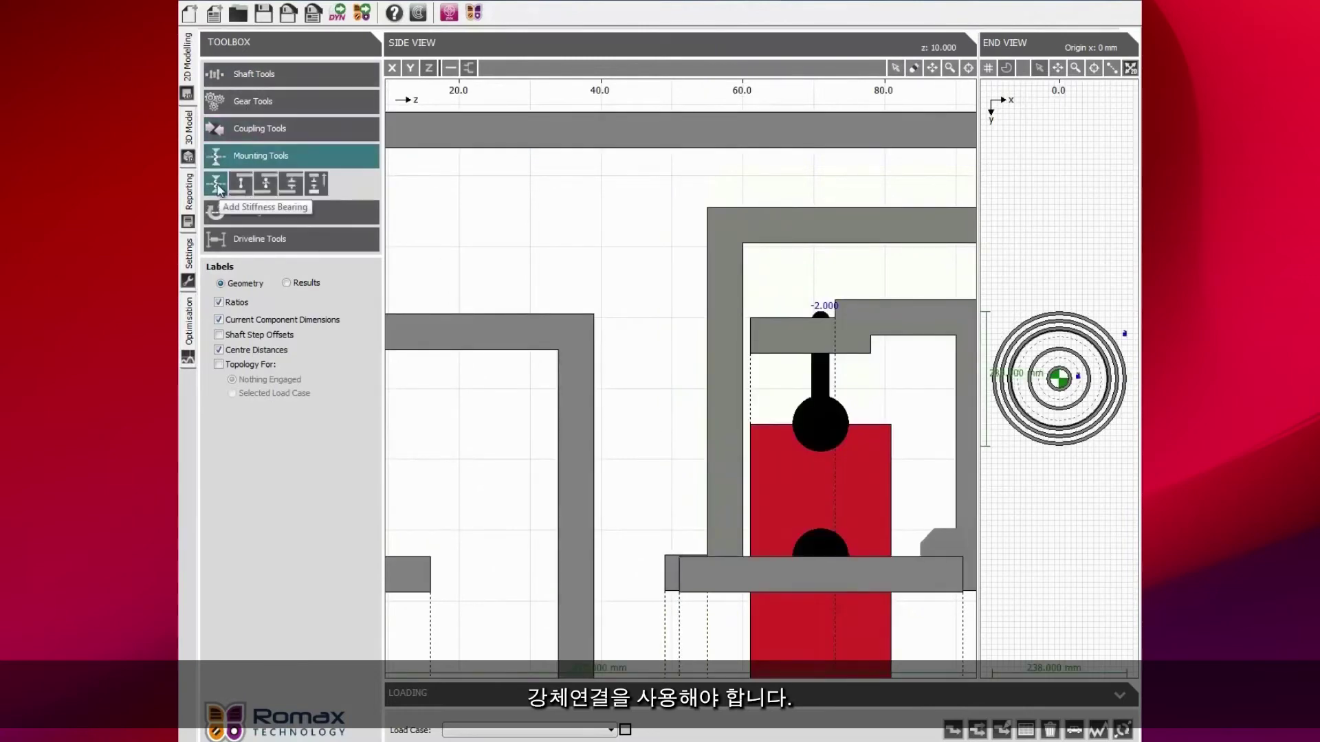
{"action": "left_click", "coordinate": [241, 183]}
{"action": "scroll", "coordinate": [777, 388], "scroll_direction": "down", "scroll_amount": 10}
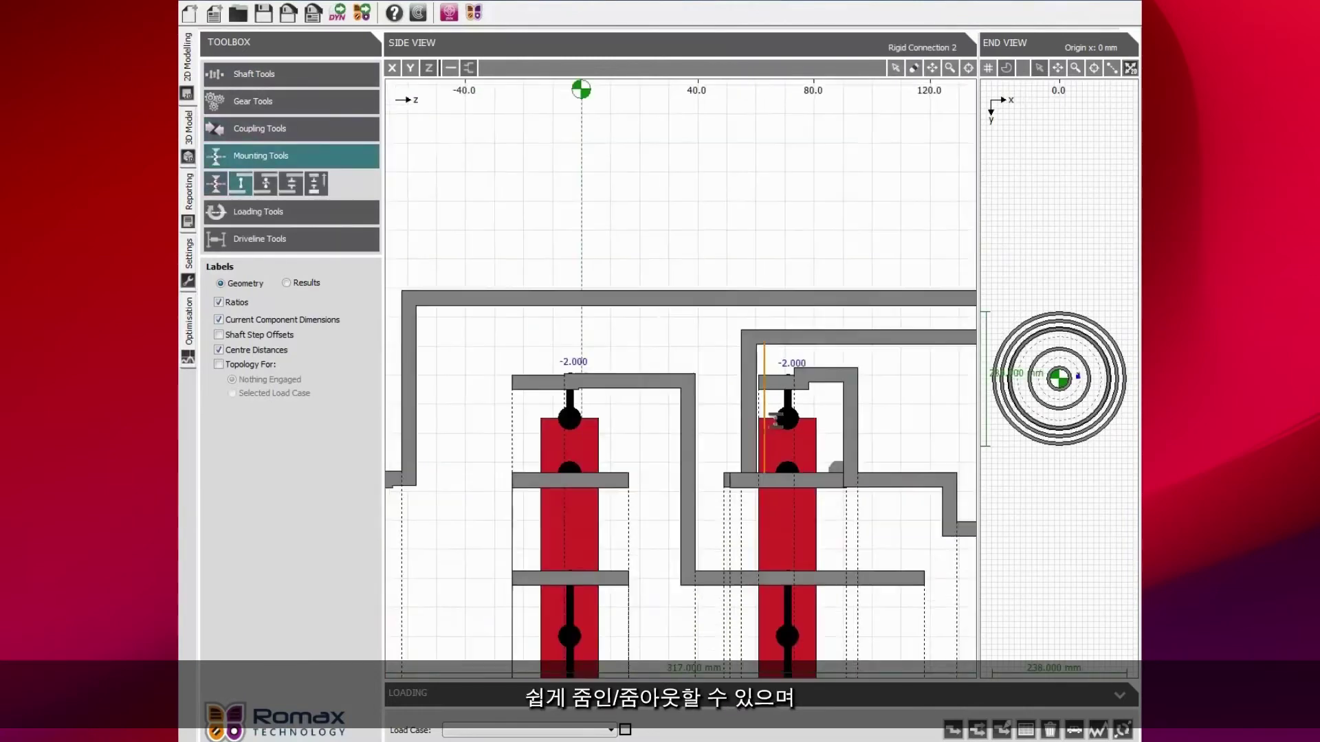
{"action": "scroll", "coordinate": [605, 401], "scroll_direction": "up", "scroll_amount": 4}
{"action": "scroll", "coordinate": [646, 358], "scroll_direction": "down", "scroll_amount": 1}
{"action": "key", "text": "Escape"}
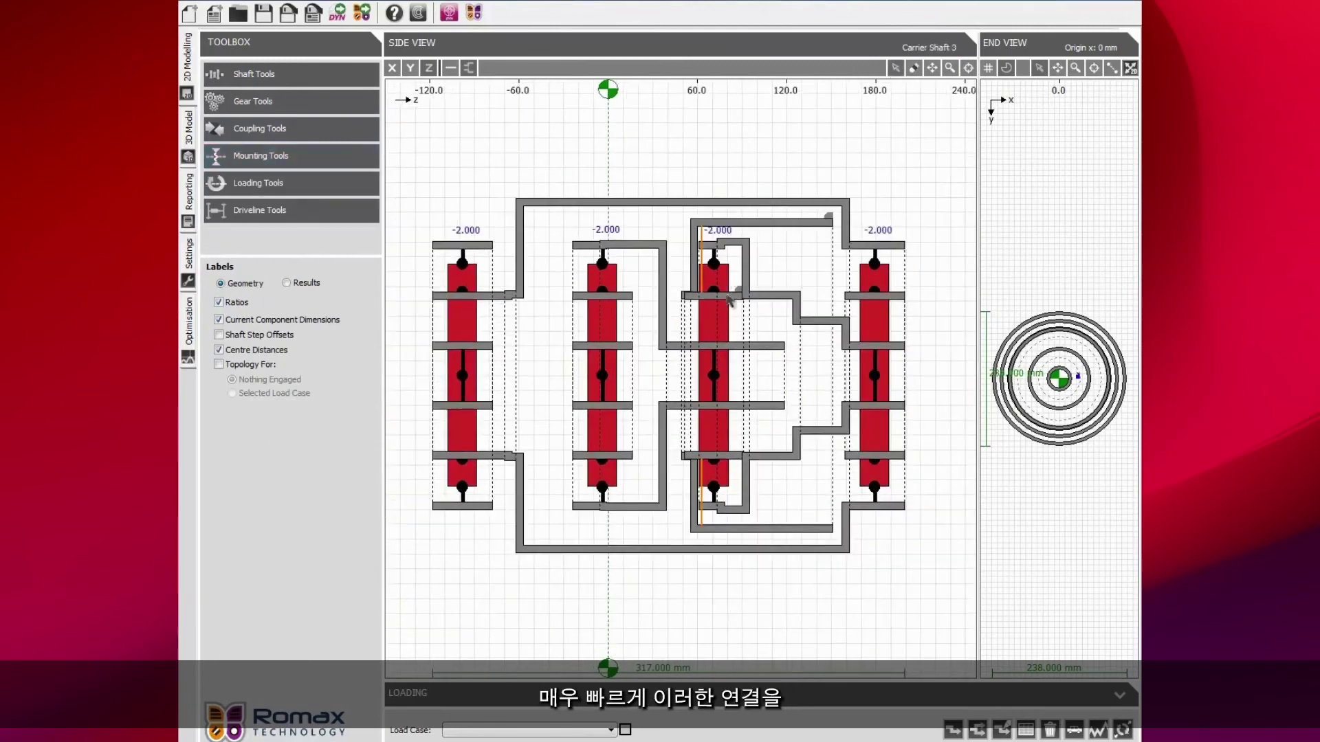
{"action": "left_click_drag", "start_coordinate": [742, 296], "coordinate": [732, 297]}
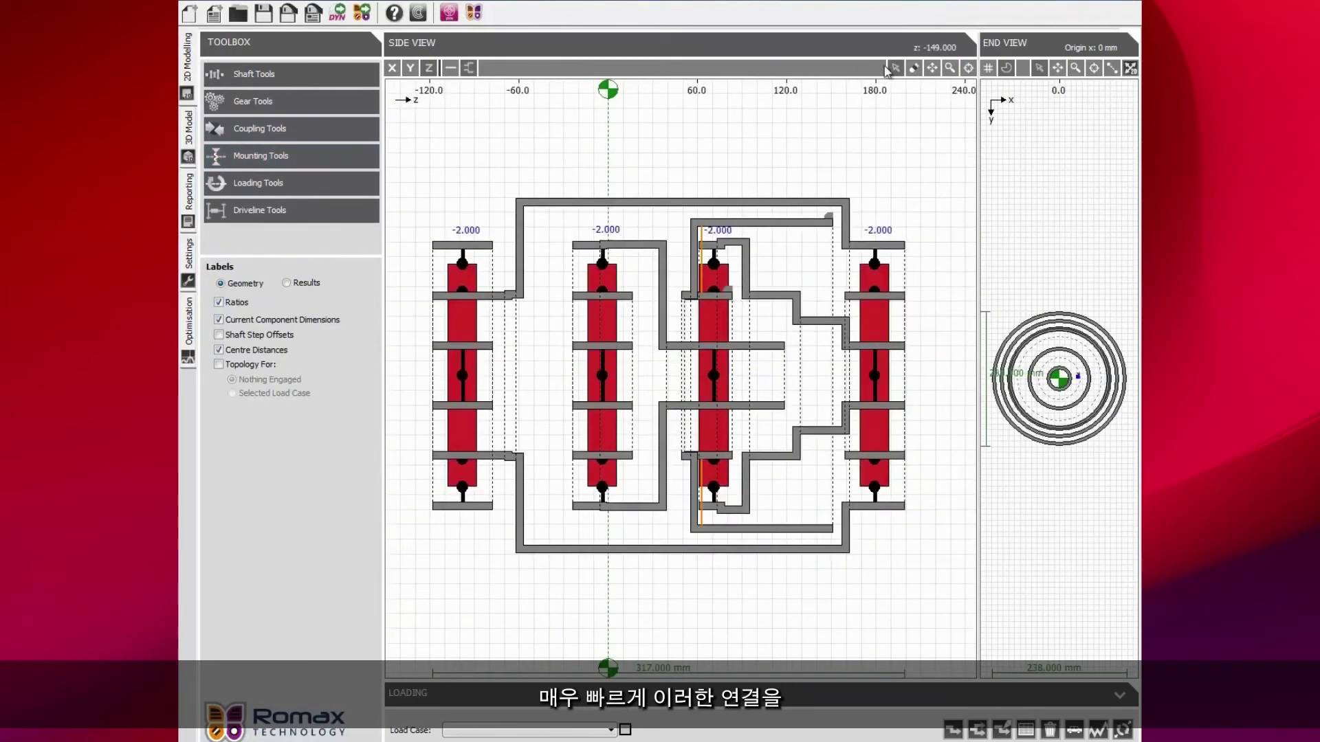
Extend the fourth set's carrier shaft towards the third set with a larger-diameter end section inside the outer connecting shaft, and lengthen its opposite end.
{"action": "left_click_drag", "start_coordinate": [845, 308], "coordinate": [825, 253]}
{"action": "left_click", "coordinate": [289, 75]}
{"action": "left_click", "coordinate": [288, 104]}
{"action": "left_click", "coordinate": [833, 295]}
{"action": "left_click_drag", "start_coordinate": [903, 302], "coordinate": [970, 318]}
Split the fourth carrier shaft beyond its gear set and reduce the free end section to a smaller output diameter.
{"action": "left_click", "coordinate": [292, 75]}
{"action": "left_click", "coordinate": [289, 102]}
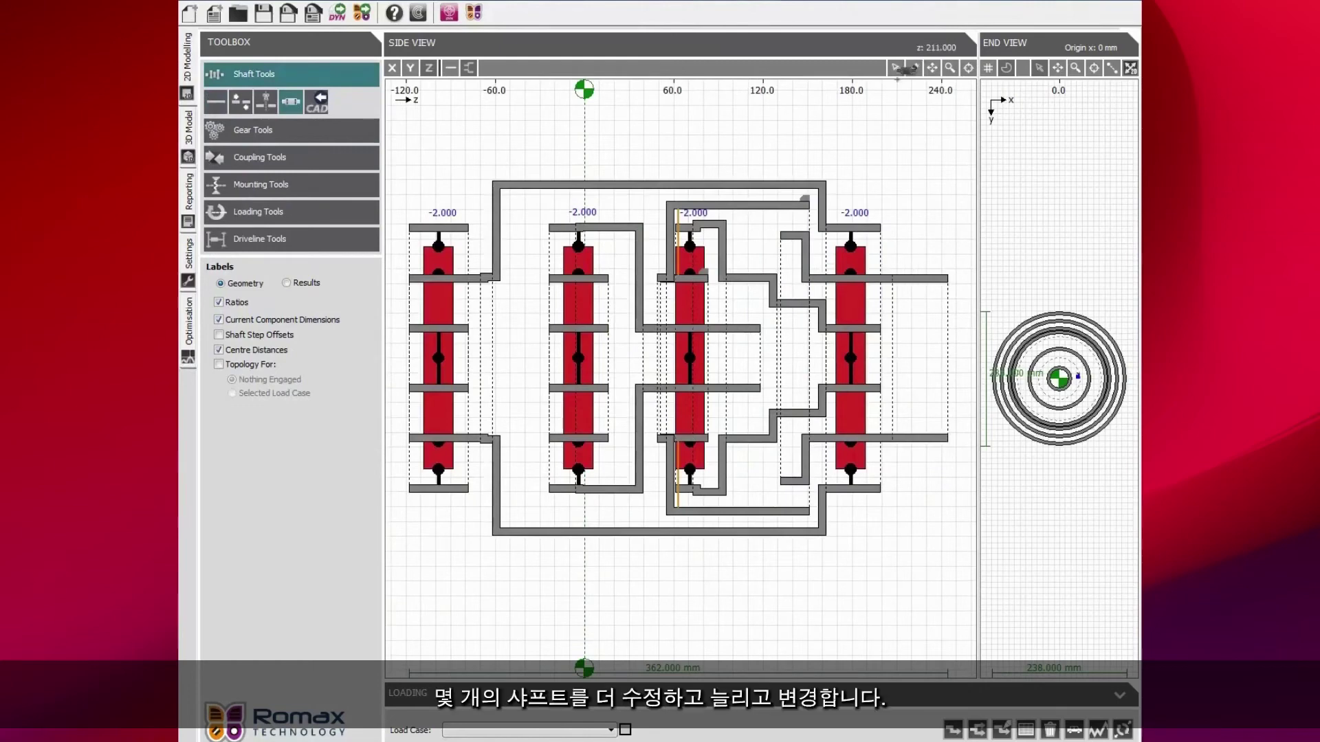
{"action": "left_click", "coordinate": [892, 282]}
{"action": "left_click_drag", "start_coordinate": [921, 279], "coordinate": [921, 332]}
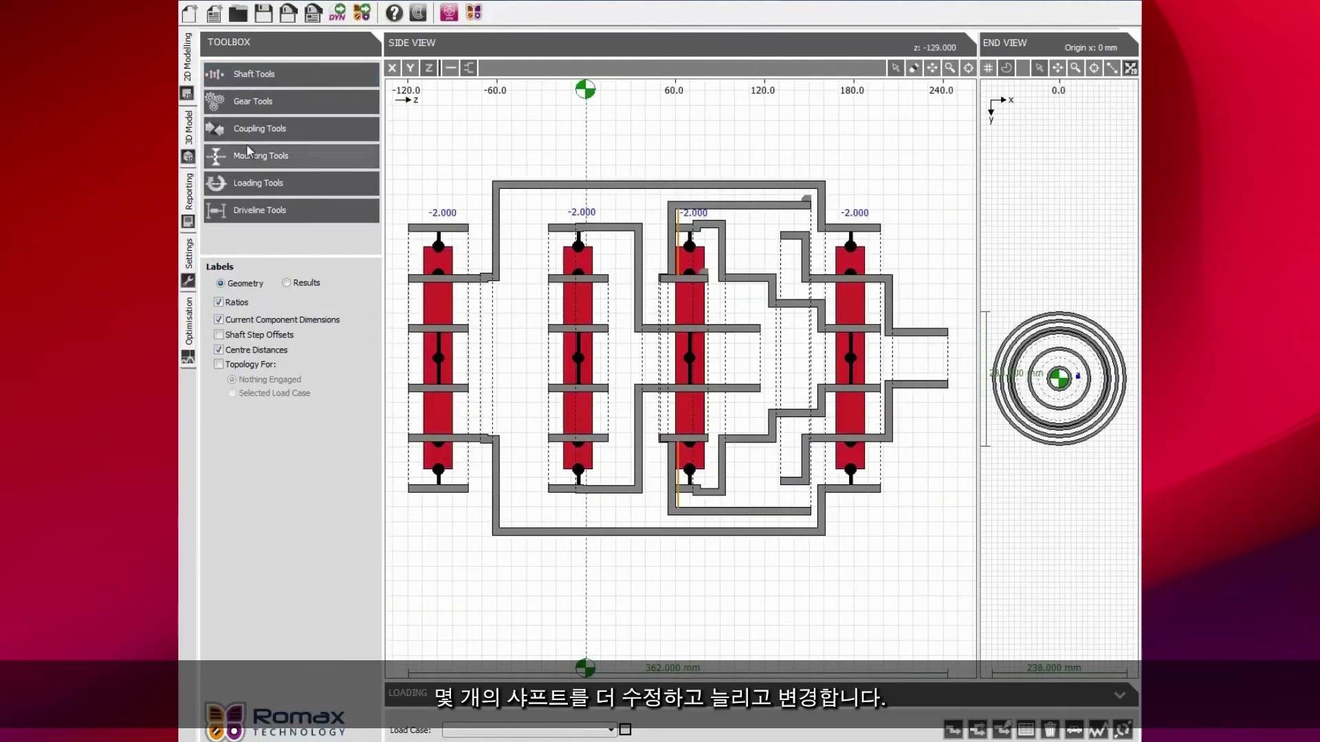
Add a small-diameter central shaft along the gearbox axis and lengthen it through the third set, ending just before the fourth set.
{"action": "left_click", "coordinate": [261, 77]}
{"action": "left_click", "coordinate": [212, 104]}
{"action": "left_click", "coordinate": [400, 358]}
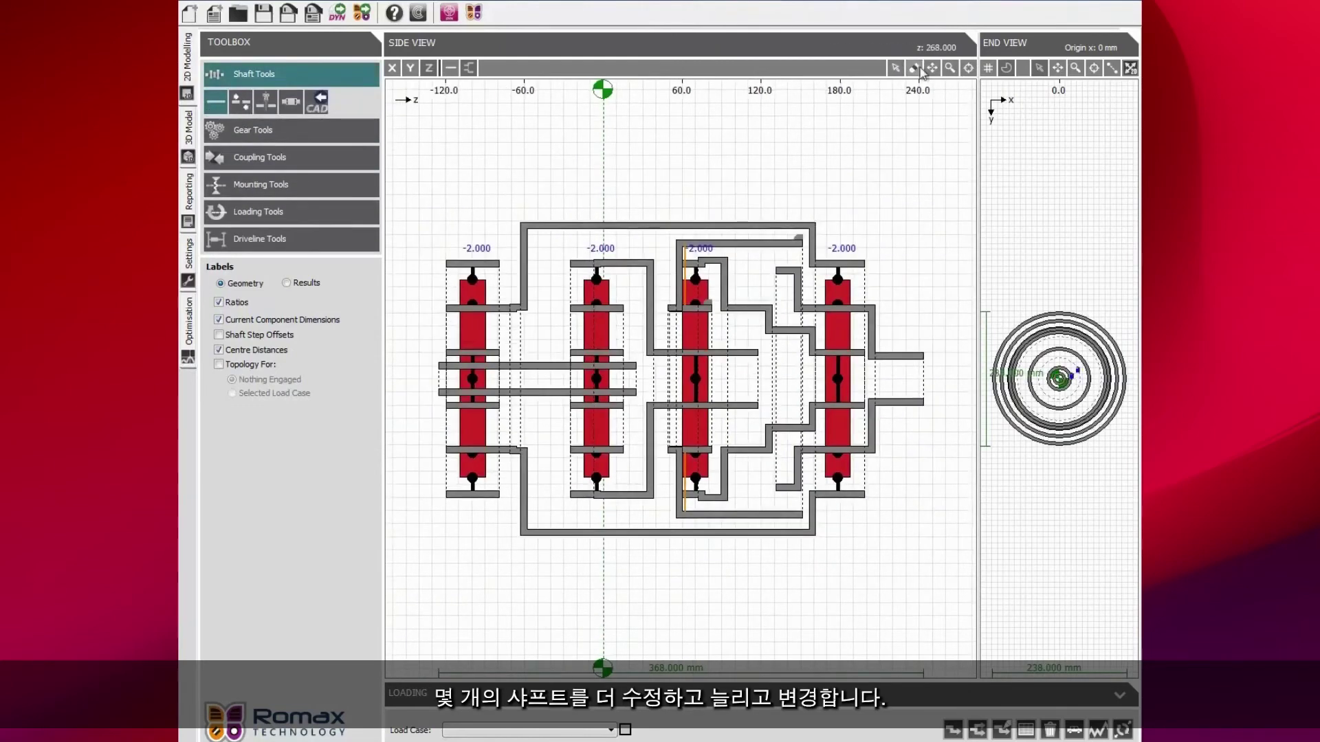
{"action": "left_click", "coordinate": [897, 68]}
{"action": "left_click_drag", "start_coordinate": [636, 371], "coordinate": [802, 373]}
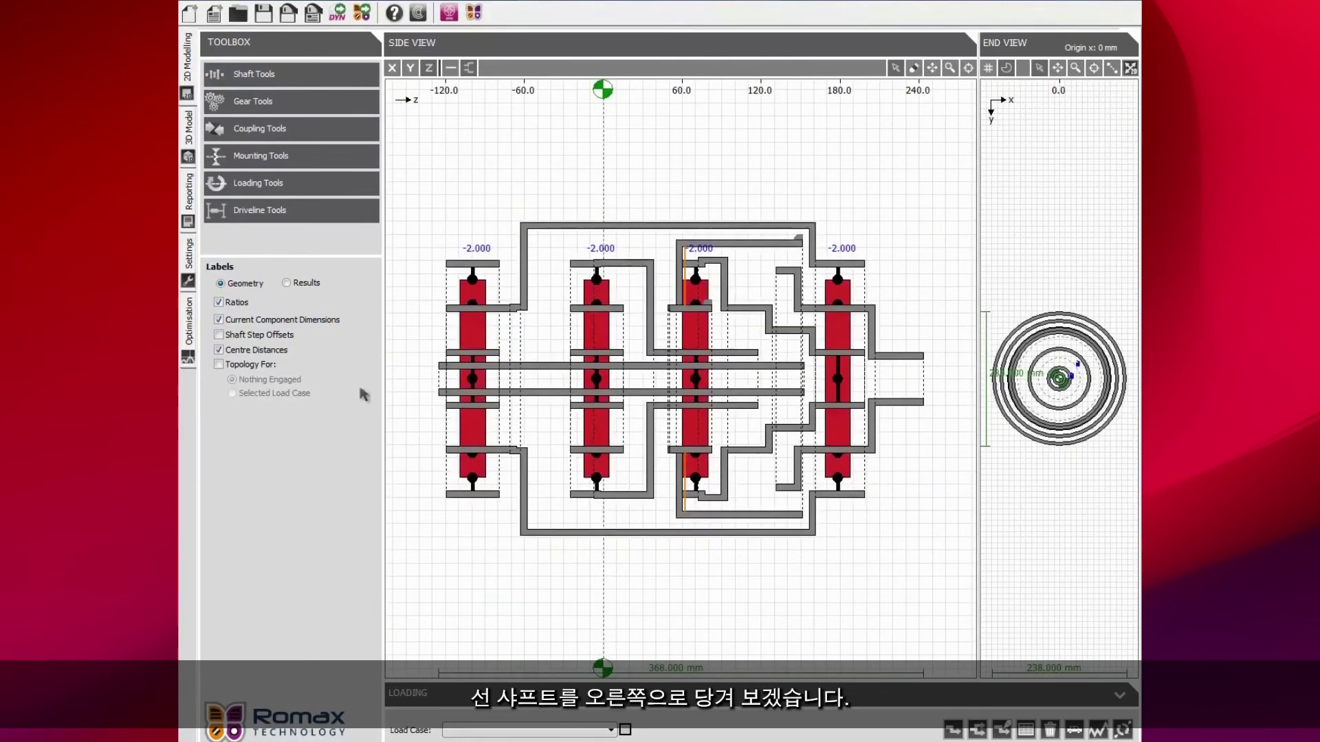
Extend the second set's carrier shaft towards the third set and step its end section down to just outside the central shaft.
{"action": "left_click_drag", "start_coordinate": [622, 316], "coordinate": [640, 318]}
{"action": "left_click", "coordinate": [253, 74]}
{"action": "left_click", "coordinate": [286, 102]}
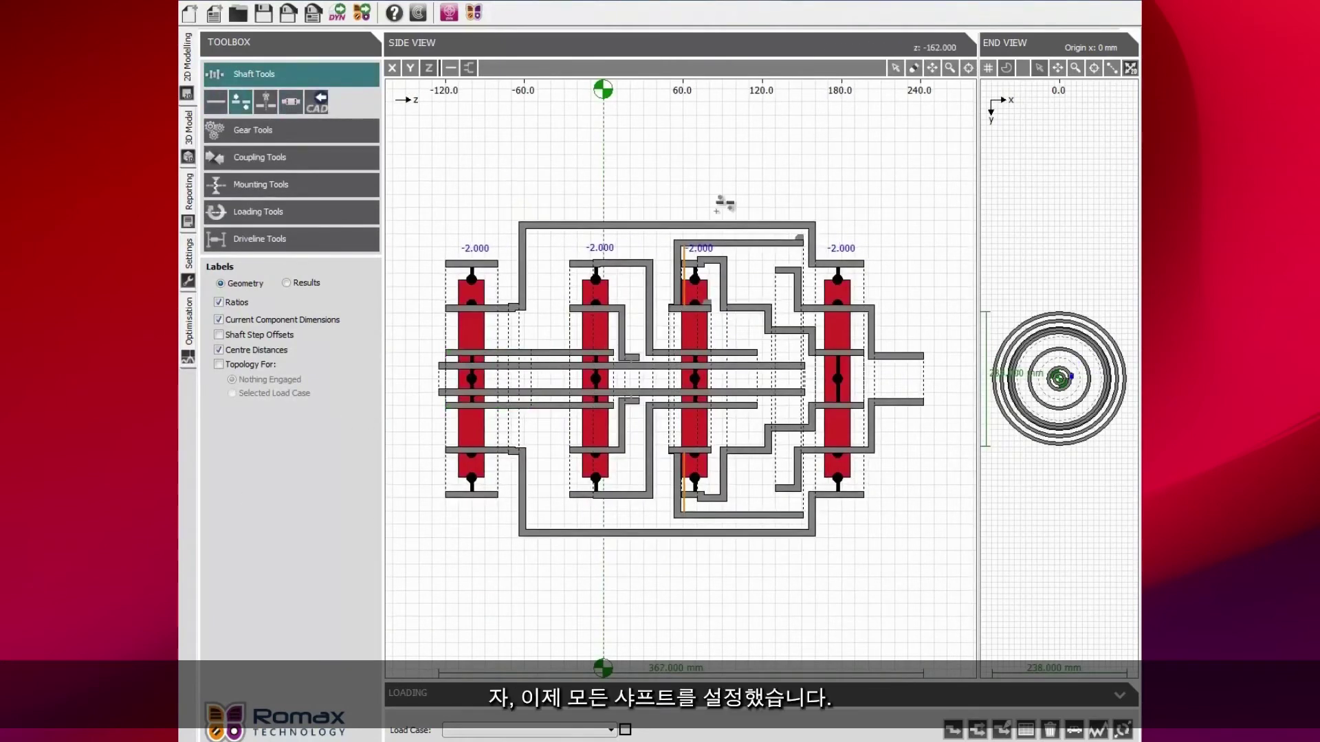
Extend the joined sun shaft of the first two sets outwards past the first set, and step its free end up to a large diameter.
{"action": "left_click", "coordinate": [895, 67]}
{"action": "left_click_drag", "start_coordinate": [446, 353], "coordinate": [409, 353]}
{"action": "left_click", "coordinate": [292, 74]}
{"action": "left_click", "coordinate": [286, 107]}
{"action": "left_click", "coordinate": [289, 104]}
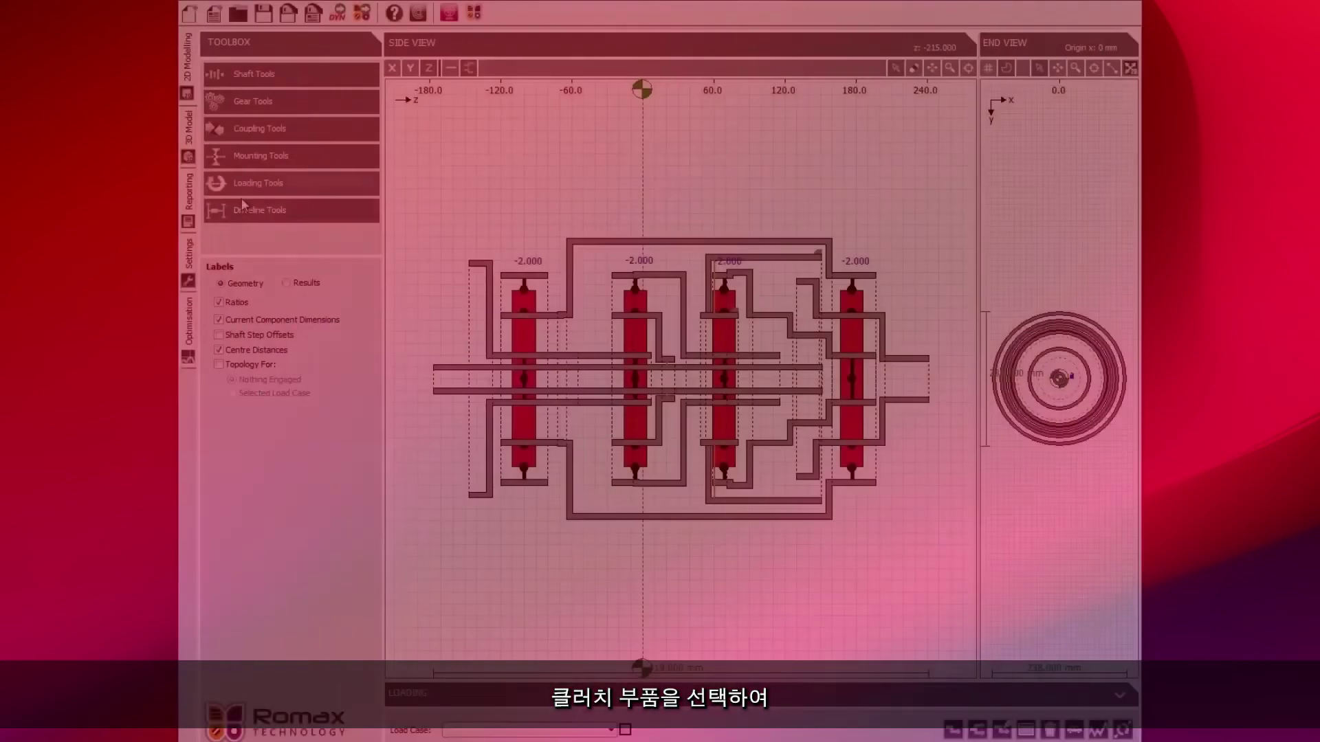
Add a clutch between the second set's stepped-down ring shaft and the merged stepped shaft surrounding it, just after the third set.
{"action": "left_click", "coordinate": [241, 198]}
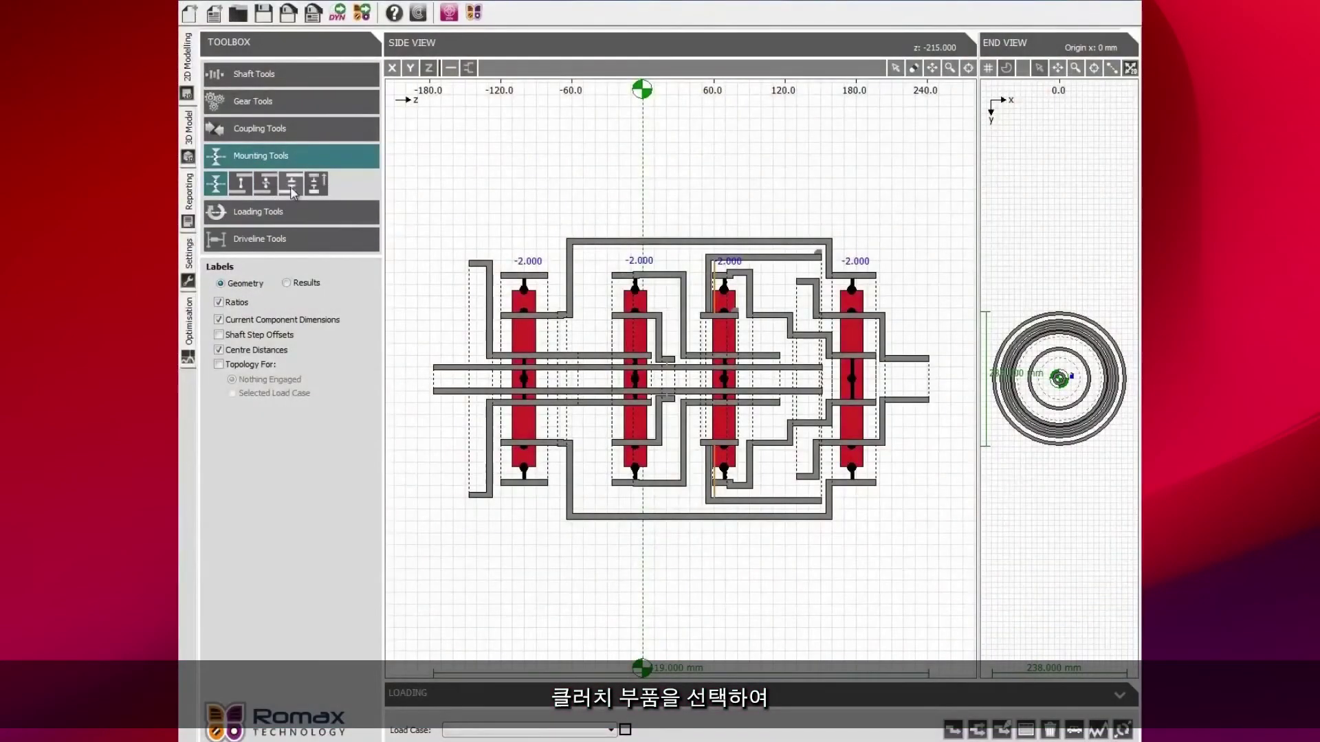
{"action": "left_click", "coordinate": [293, 192]}
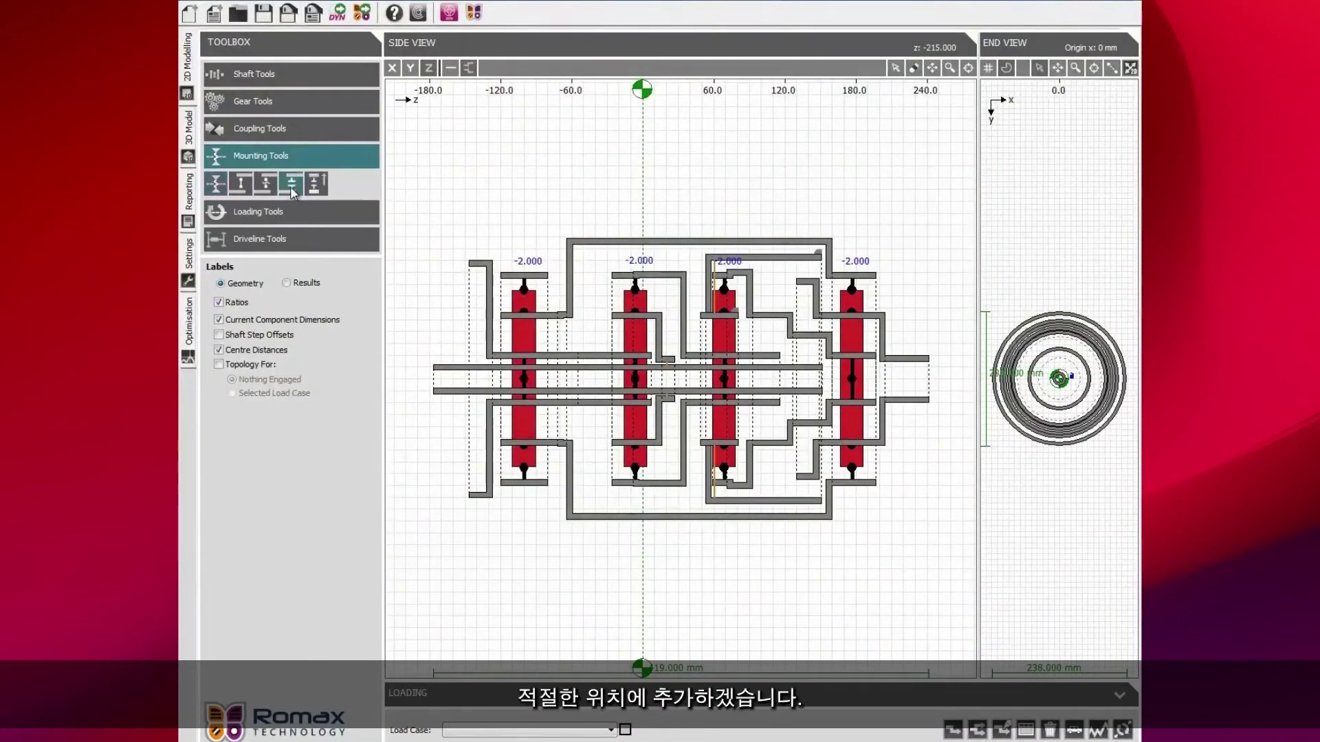
{"action": "left_click", "coordinate": [778, 341]}
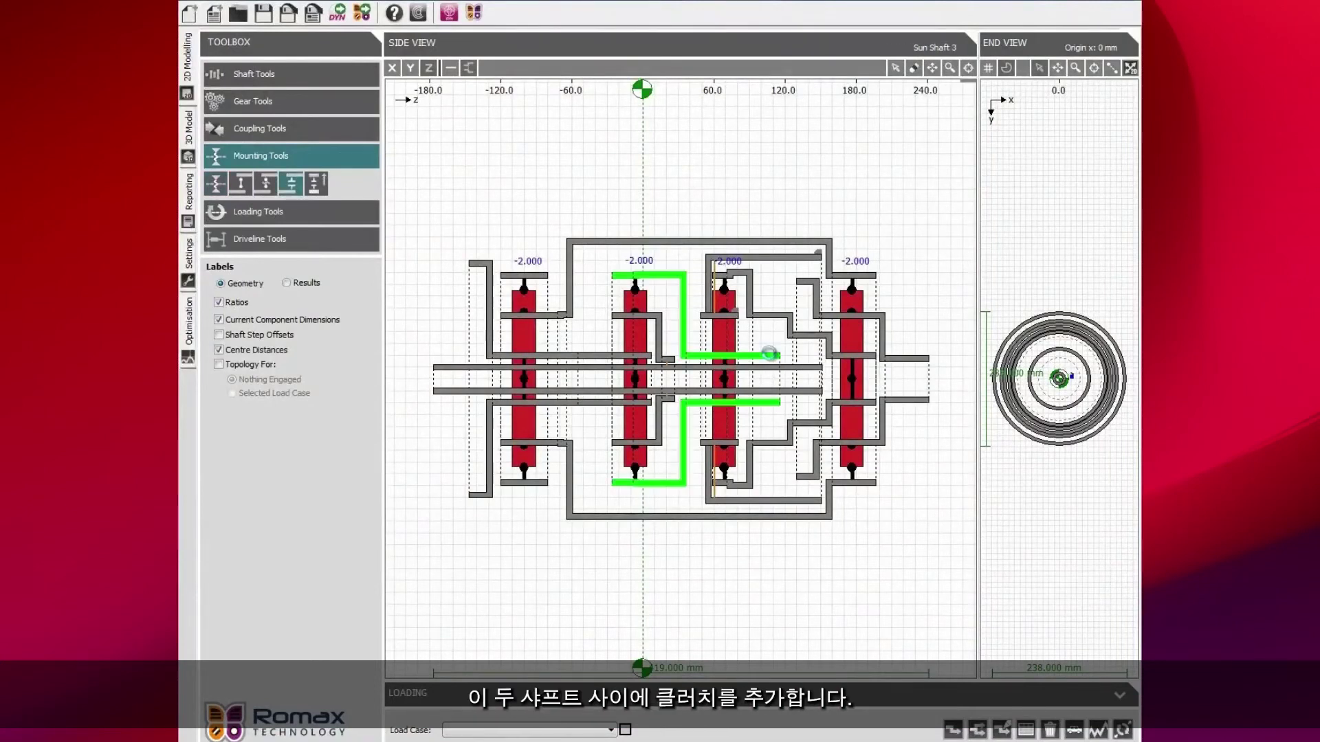
{"action": "left_click", "coordinate": [767, 318]}
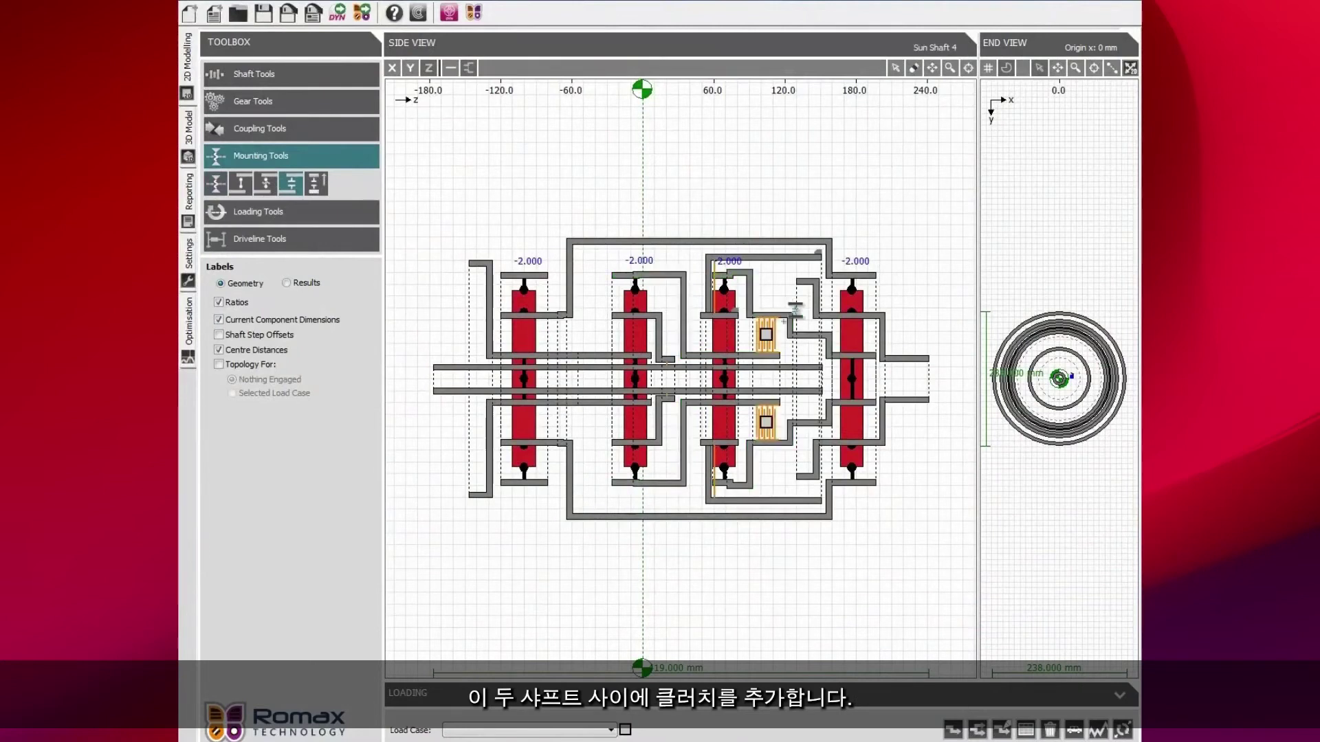
Add clutches between the central shaft and the merged stepped shaft, and between the fourth set's carrier shaft and the third set's outer connecting shaft.
{"action": "left_click", "coordinate": [817, 364]}
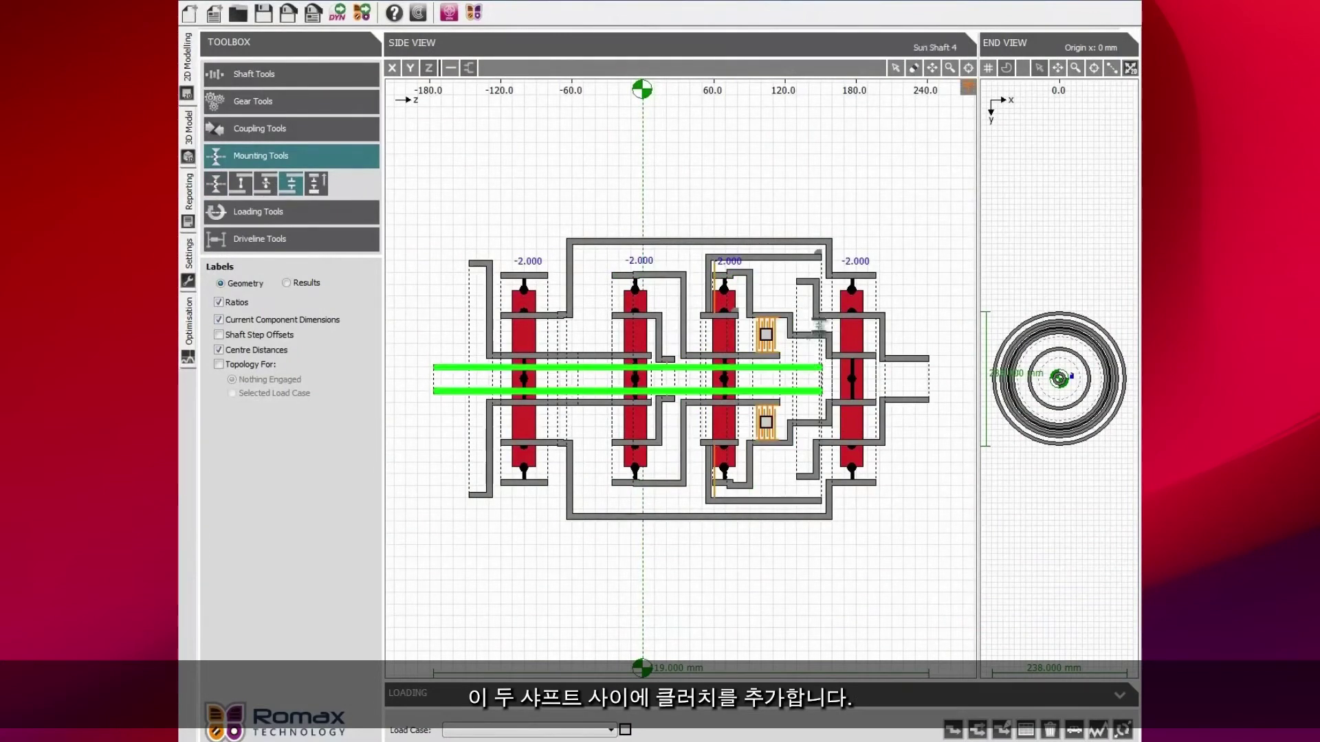
{"action": "left_click", "coordinate": [807, 336]}
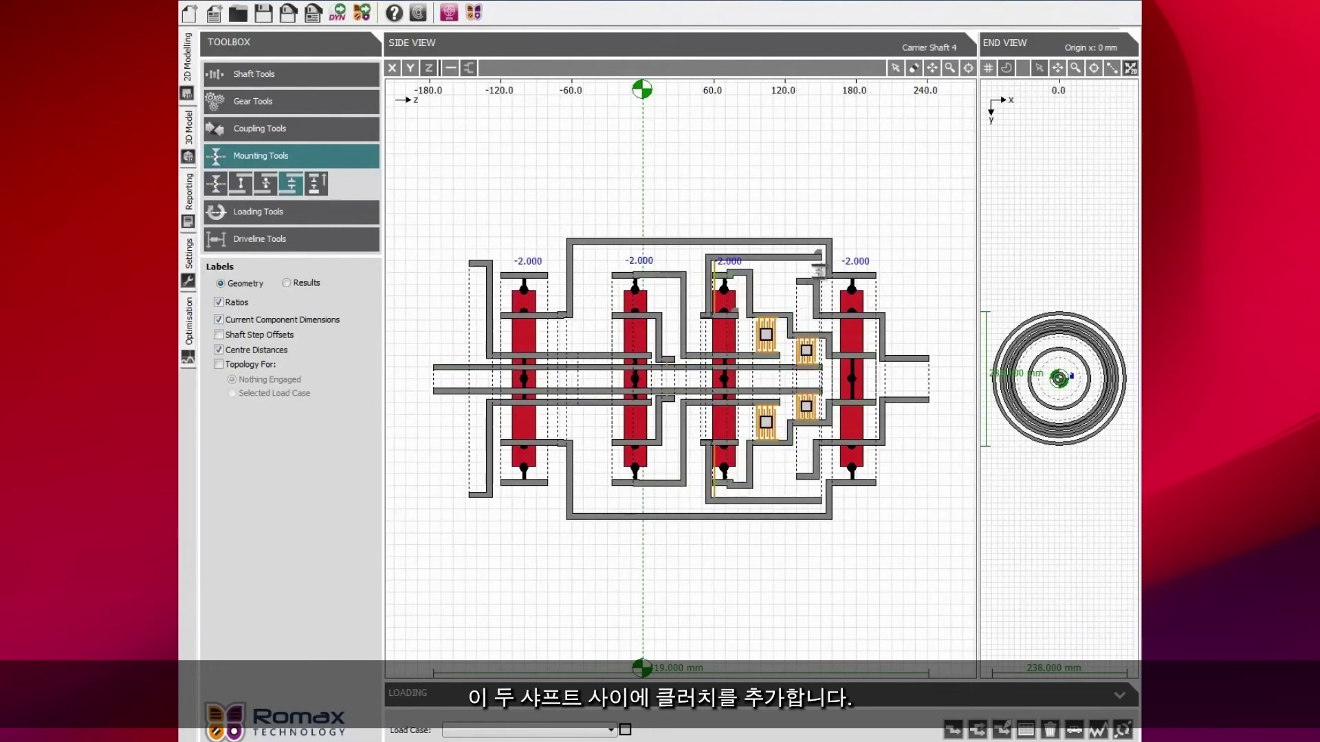
{"action": "left_click", "coordinate": [807, 257]}
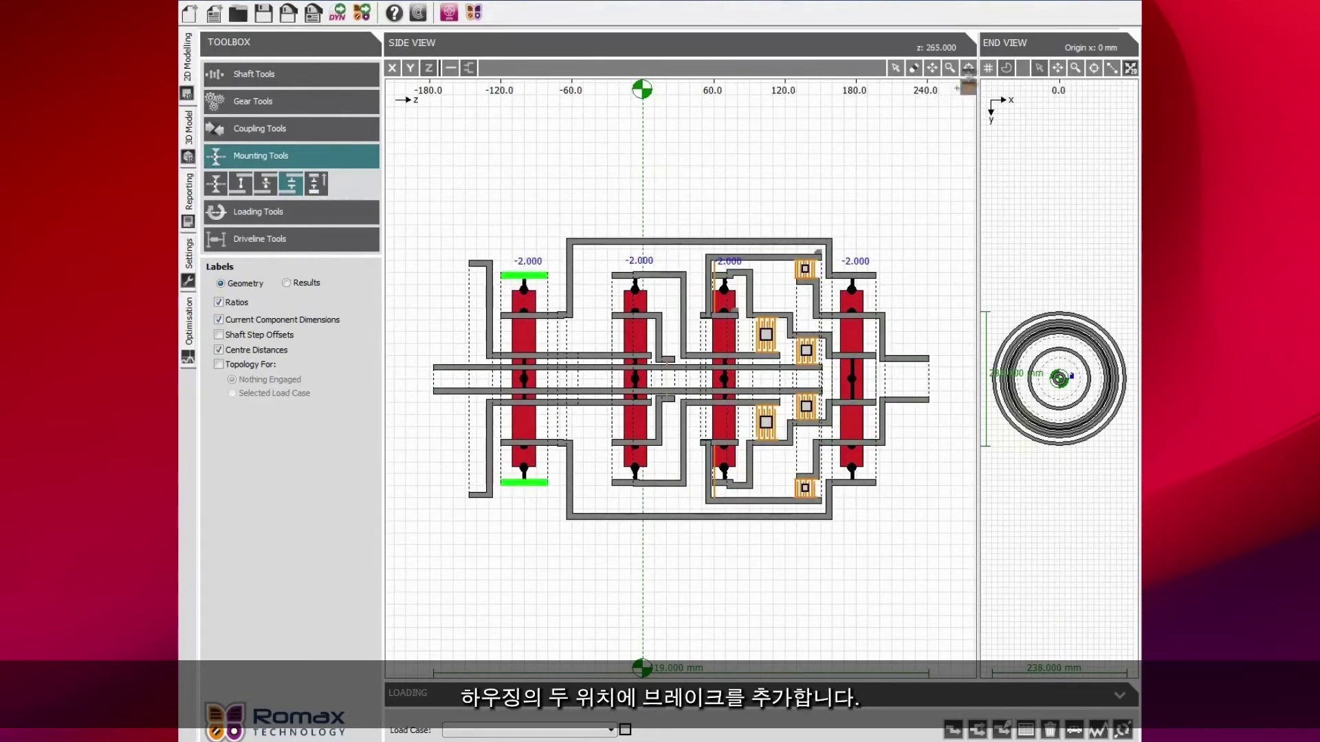
Add housing brakes on the first set's ring and the large-diameter sun shaft end, and put power loads on the input and output shafts.
{"action": "left_click", "coordinate": [521, 264]}
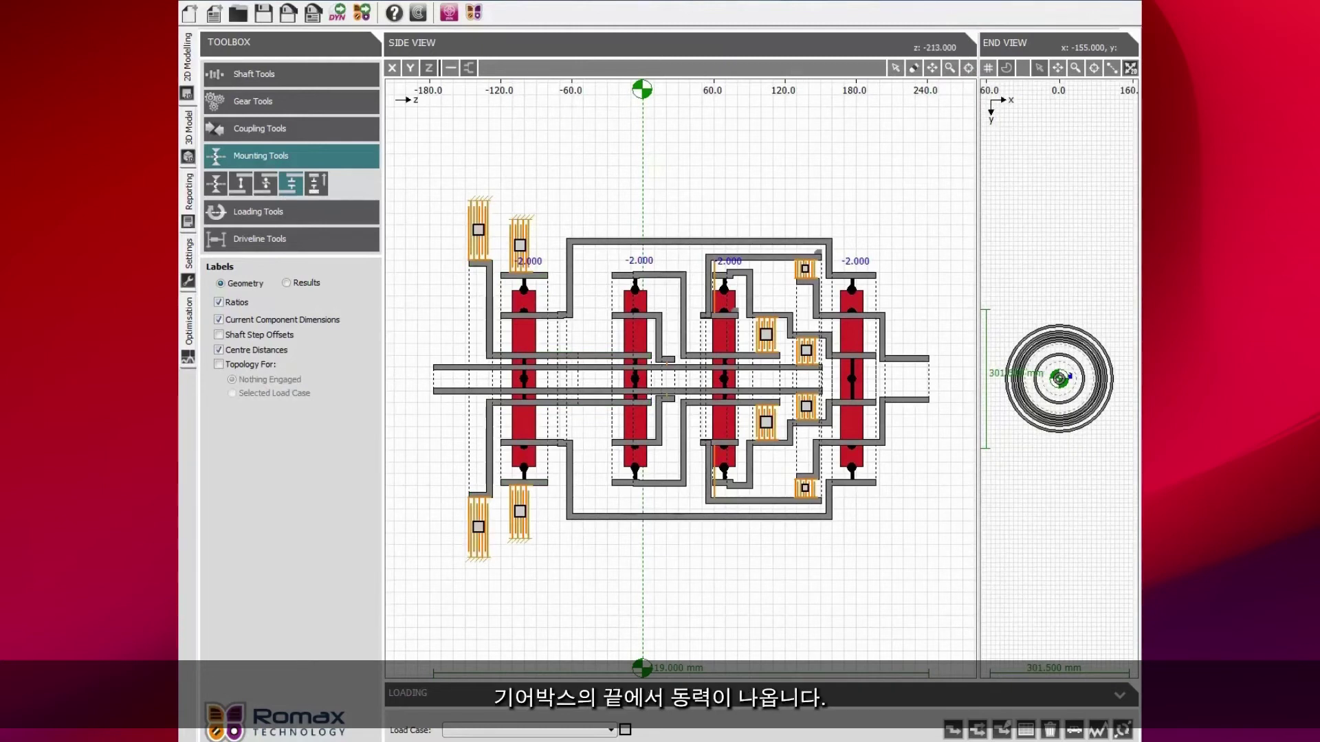
{"action": "left_click", "coordinate": [288, 217]}
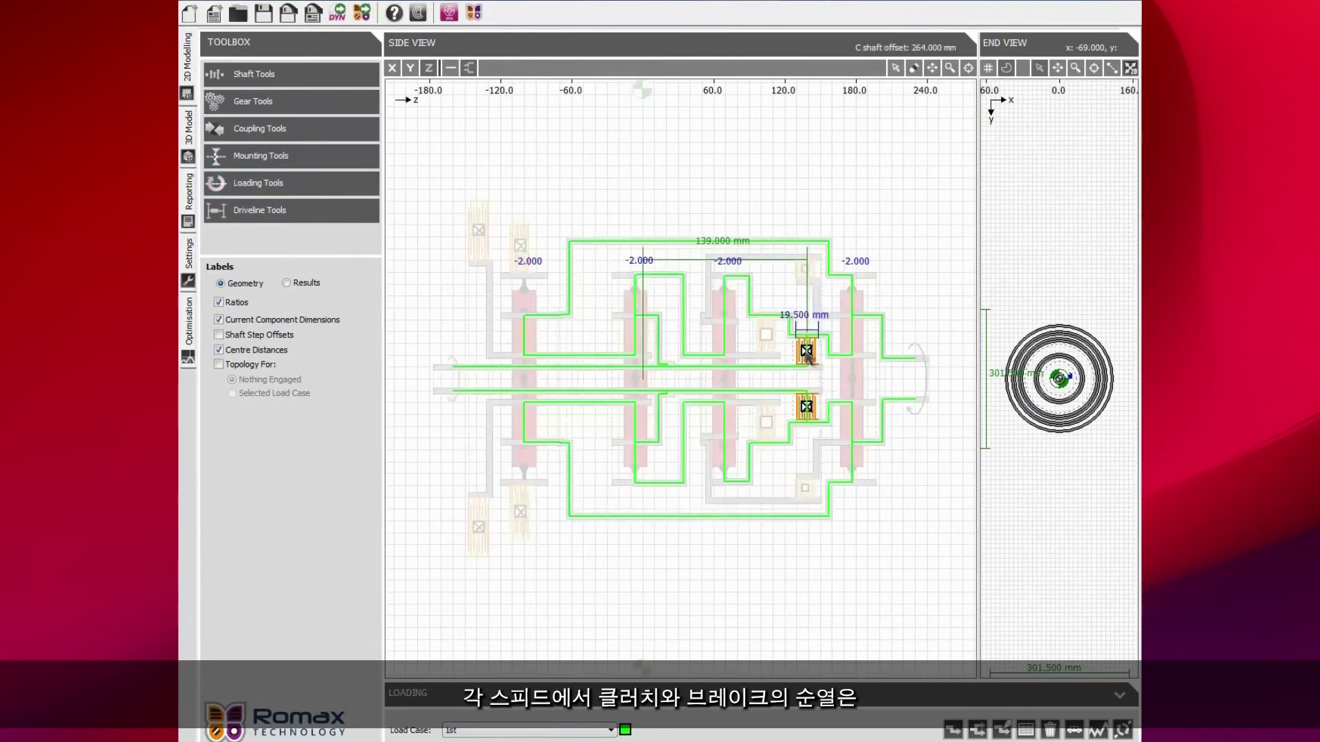
For the 2nd load case, engage brakes A and B and clutch E.
{"action": "left_click", "coordinate": [552, 730]}
{"action": "left_click", "coordinate": [552, 653]}
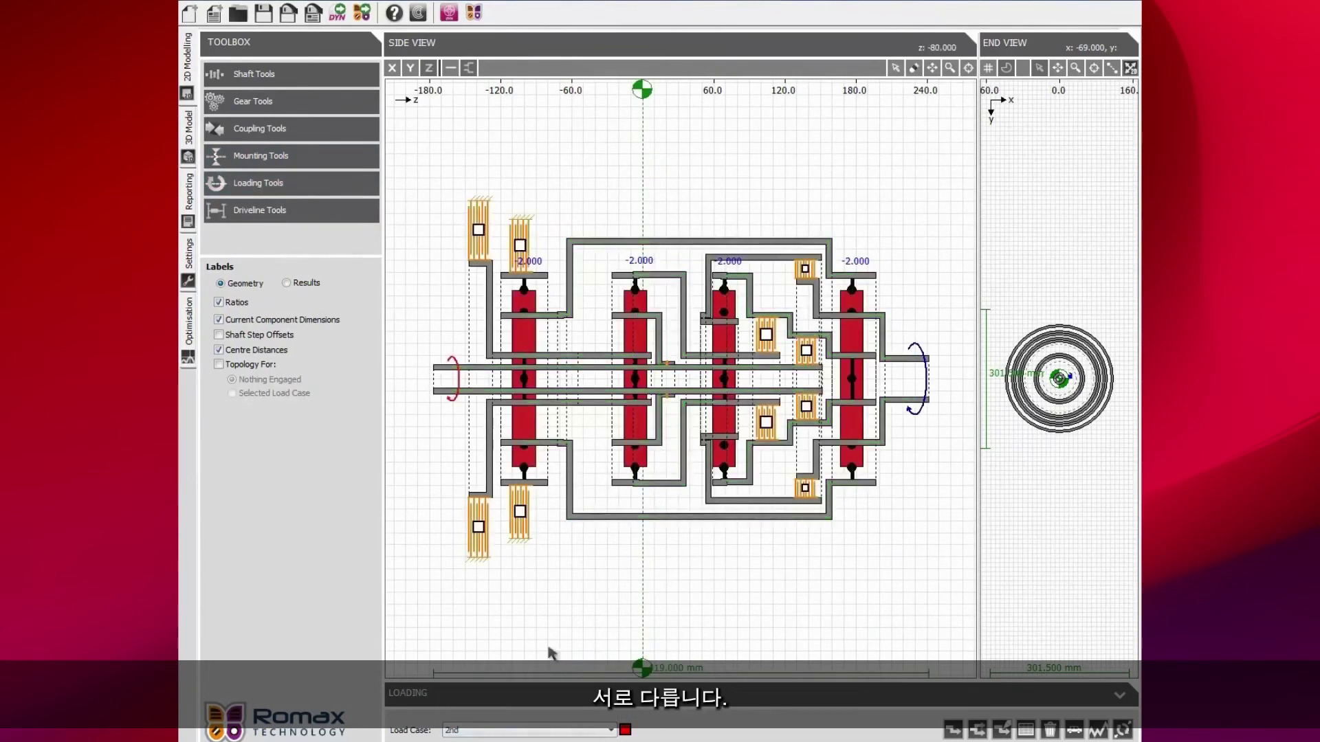
{"action": "left_click", "coordinate": [478, 231]}
{"action": "left_click", "coordinate": [519, 246]}
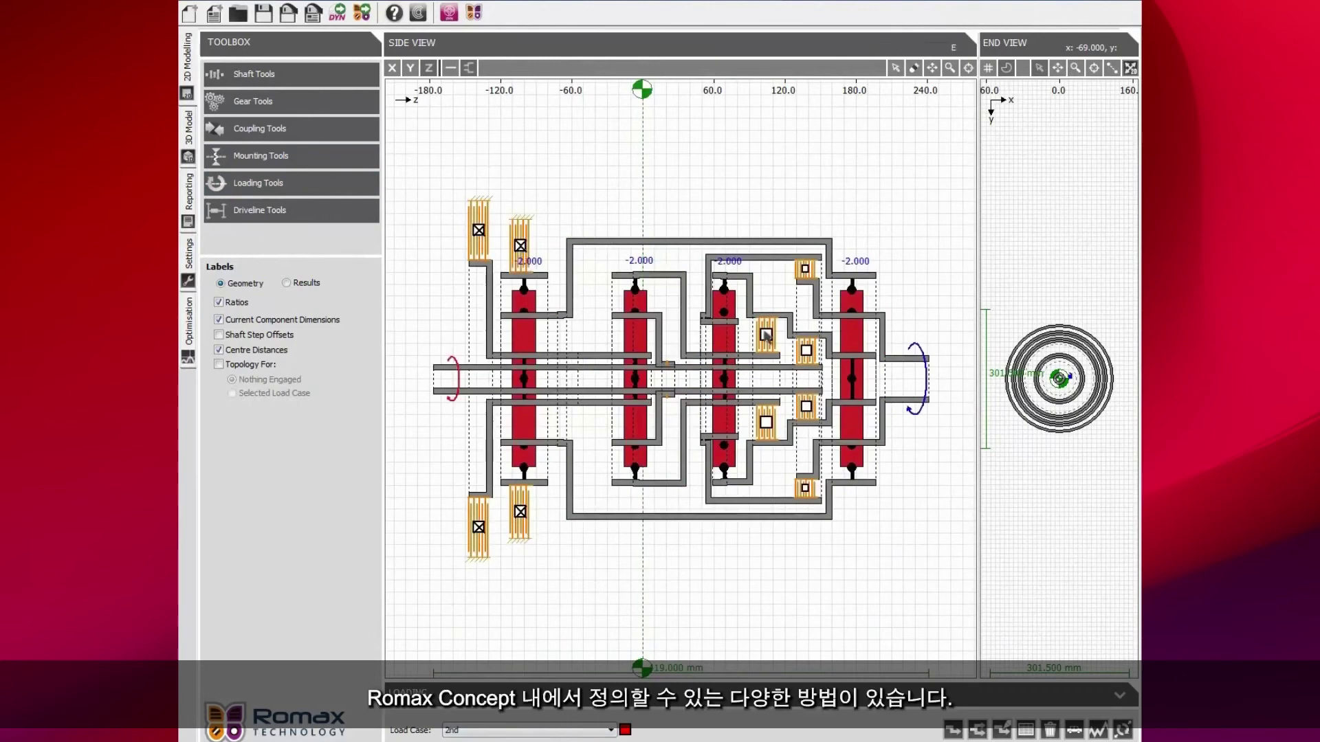
{"action": "left_click", "coordinate": [765, 335]}
Engage B, C and E for the 3rd load case, and B, D and E for the 4th.
{"action": "left_click", "coordinate": [552, 731]}
{"action": "left_click", "coordinate": [566, 667]}
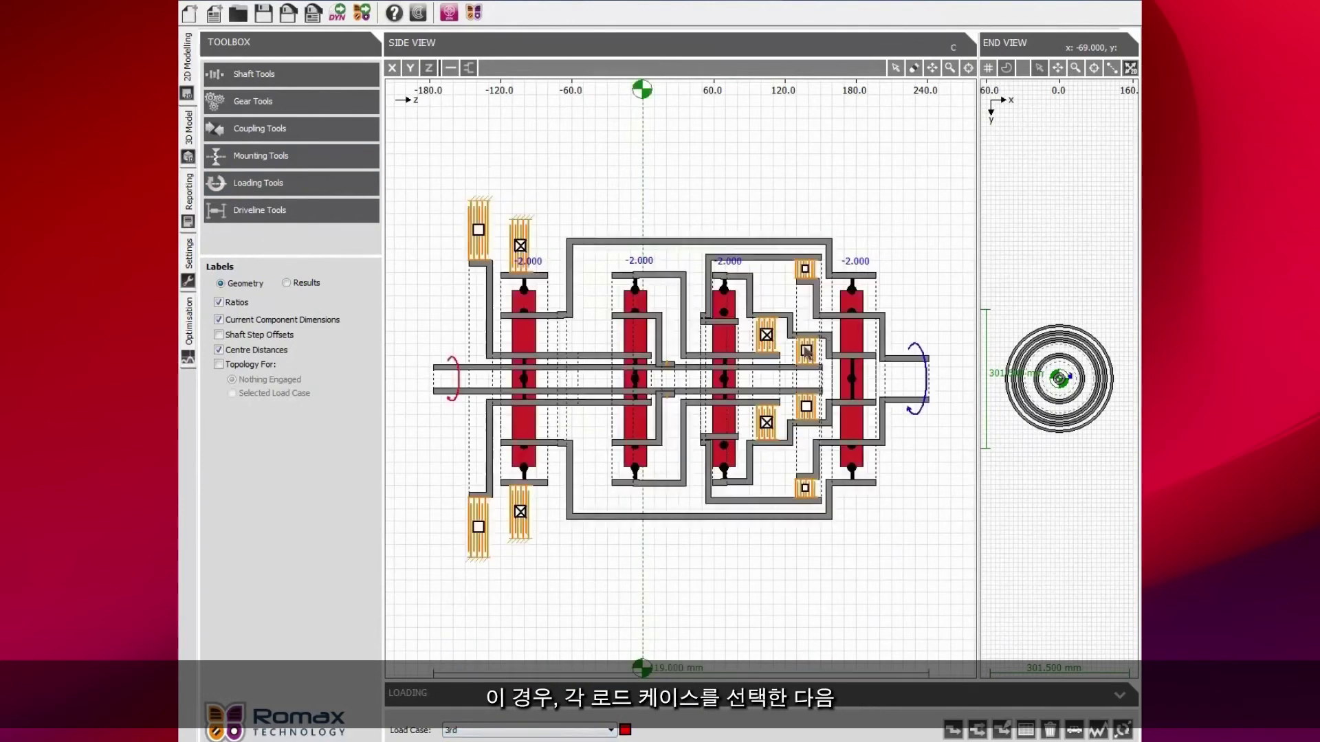
{"action": "left_click", "coordinate": [561, 730]}
{"action": "left_click", "coordinate": [562, 671]}
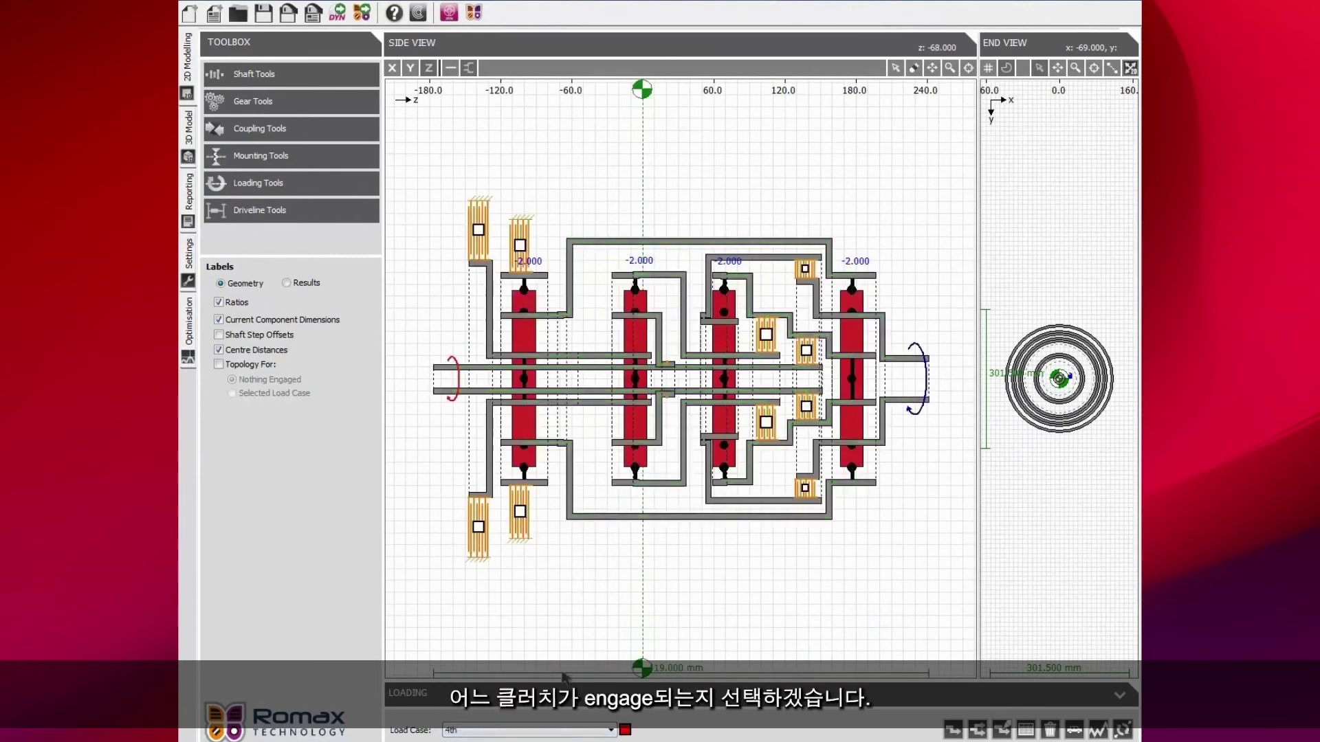
{"action": "left_click", "coordinate": [520, 245]}
{"action": "left_click", "coordinate": [763, 335]}
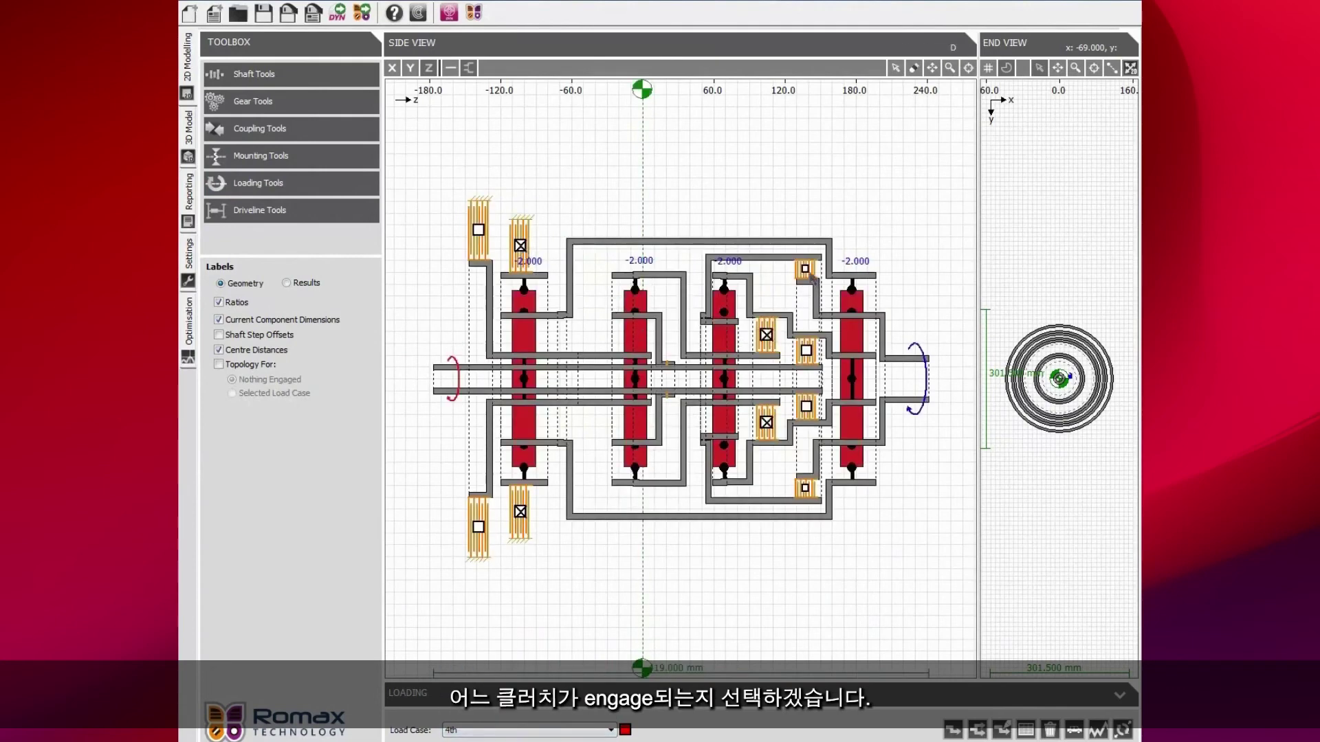
For the 5th load case, engage brake B and clutches C and D.
{"action": "left_click", "coordinate": [560, 730]}
{"action": "left_click", "coordinate": [558, 677]}
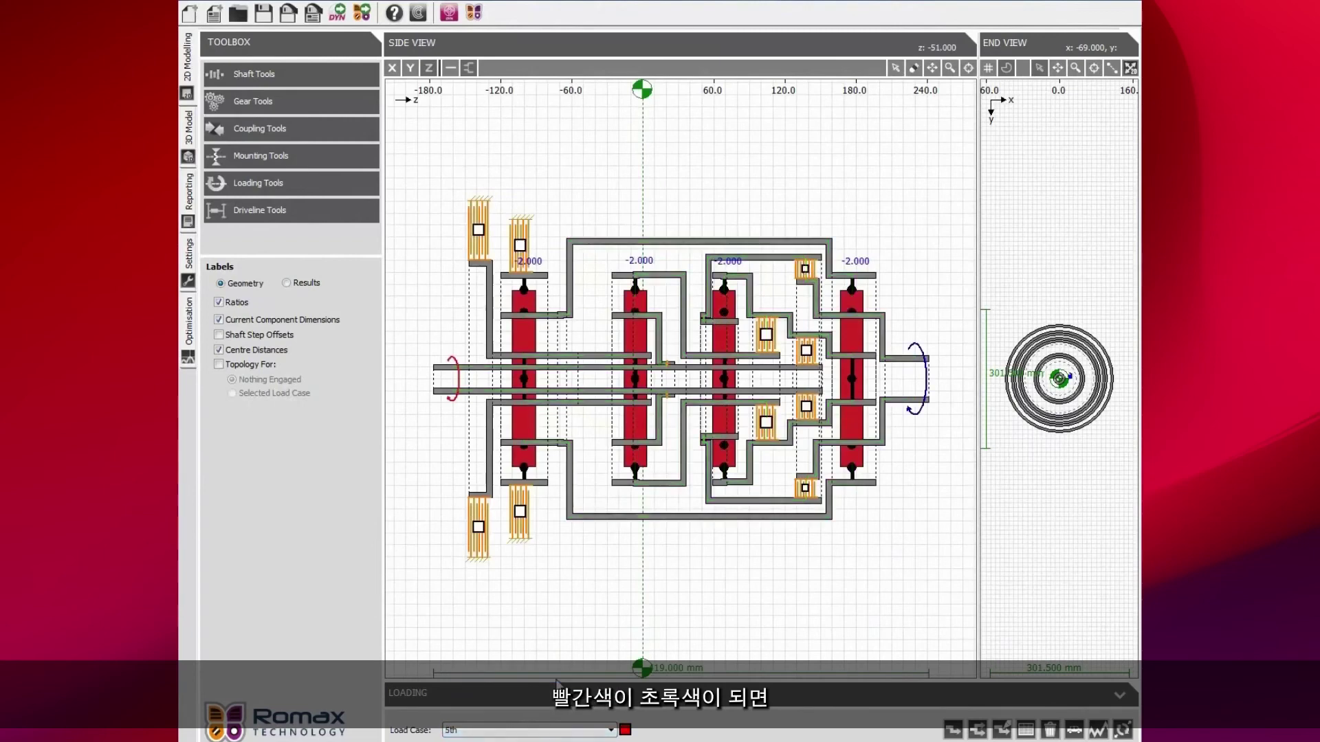
{"action": "left_click", "coordinate": [521, 245]}
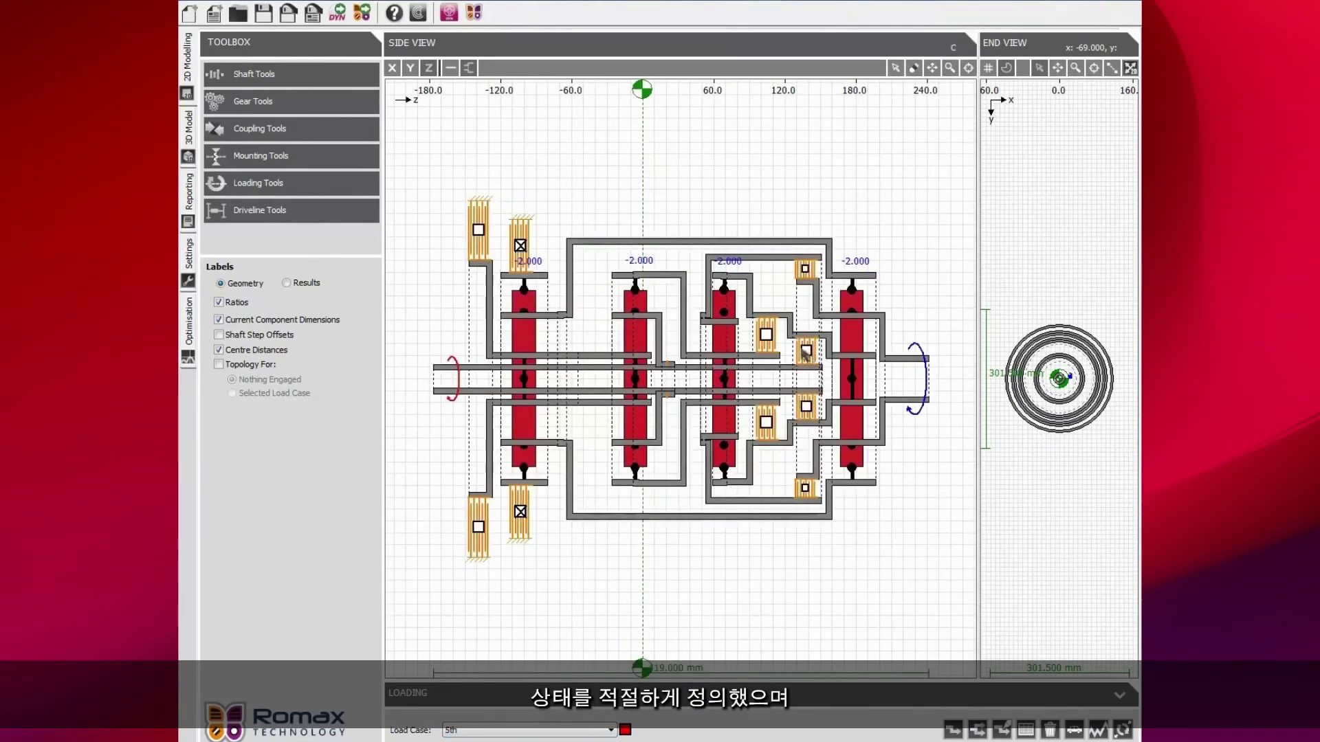
{"action": "double_click", "coordinate": [803, 350]}
{"action": "left_click", "coordinate": [527, 562]}
{"action": "left_click", "coordinate": [805, 269]}
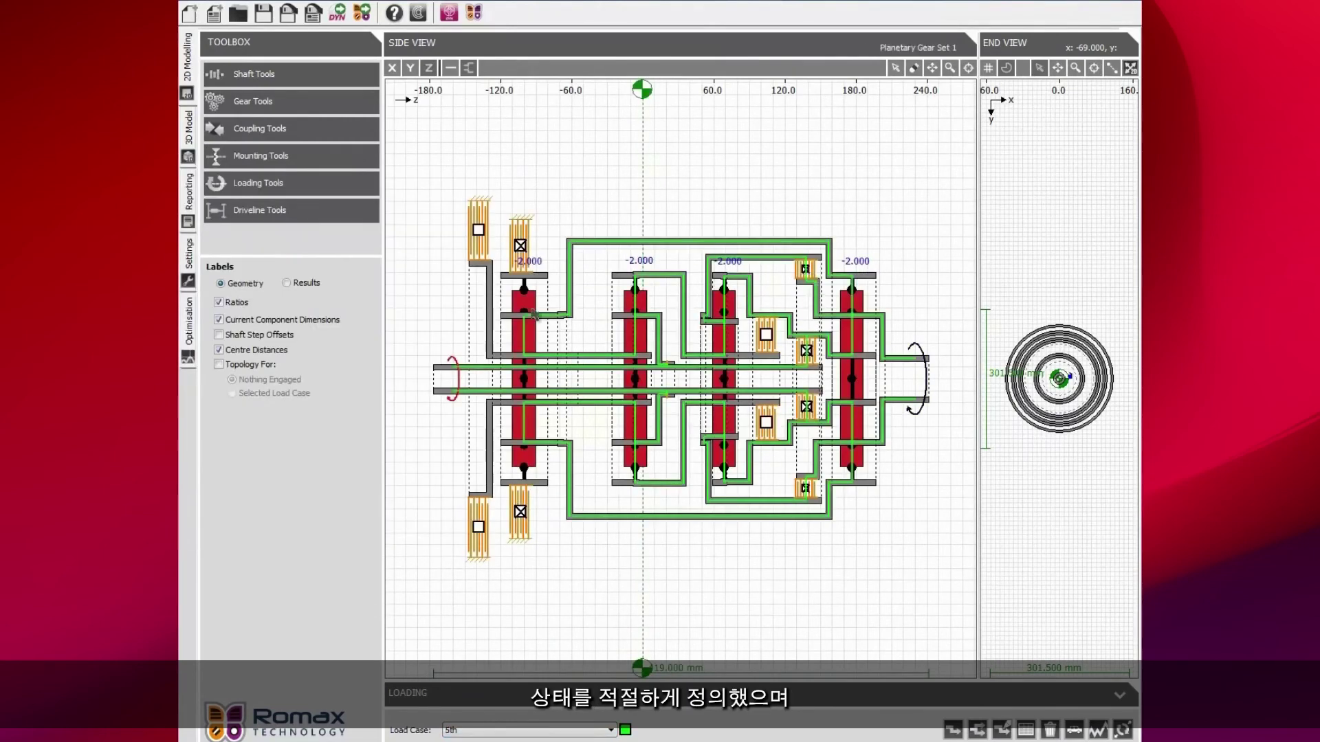
For the 6th load case, engage clutches C, D and E.
{"action": "left_click", "coordinate": [522, 736]}
{"action": "left_click", "coordinate": [524, 689]}
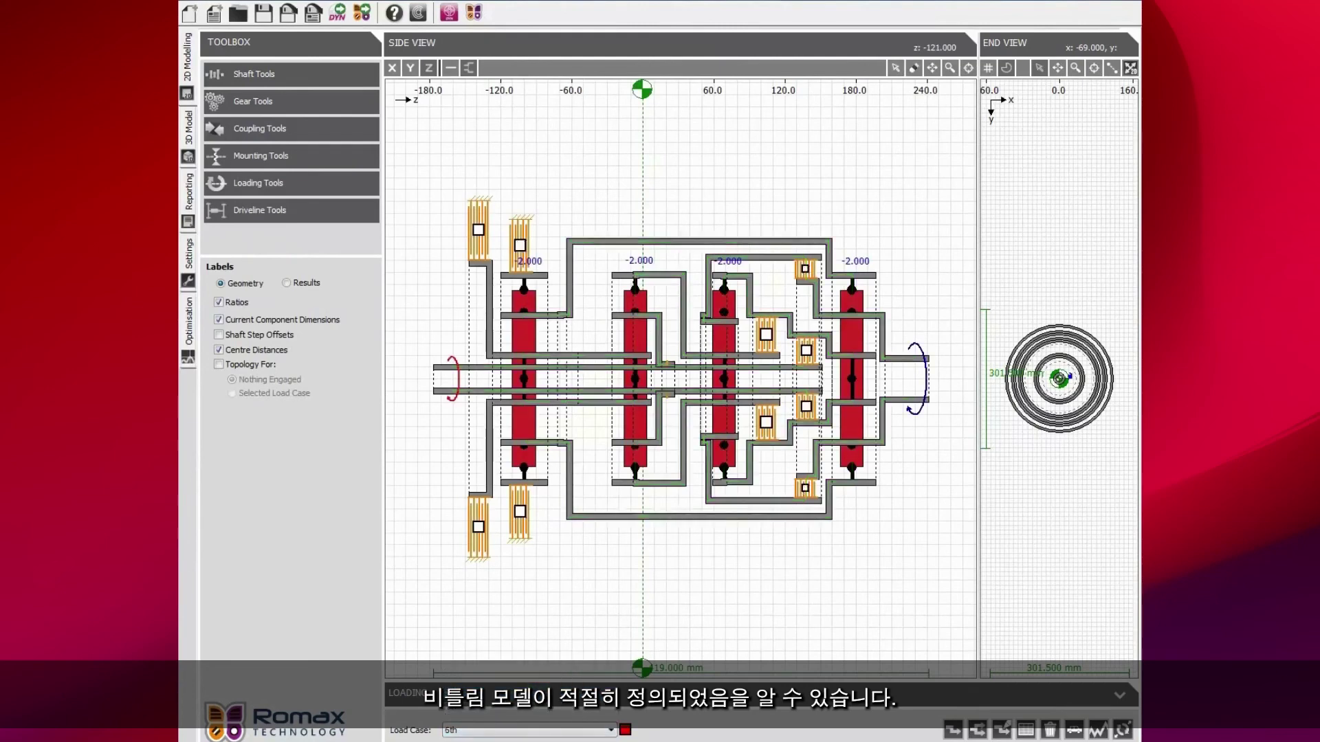
{"action": "left_click", "coordinate": [766, 336]}
{"action": "left_click", "coordinate": [806, 274]}
For the 7th load case, engage brake A and clutches C and D.
{"action": "left_click", "coordinate": [557, 731]}
{"action": "left_click", "coordinate": [543, 703]}
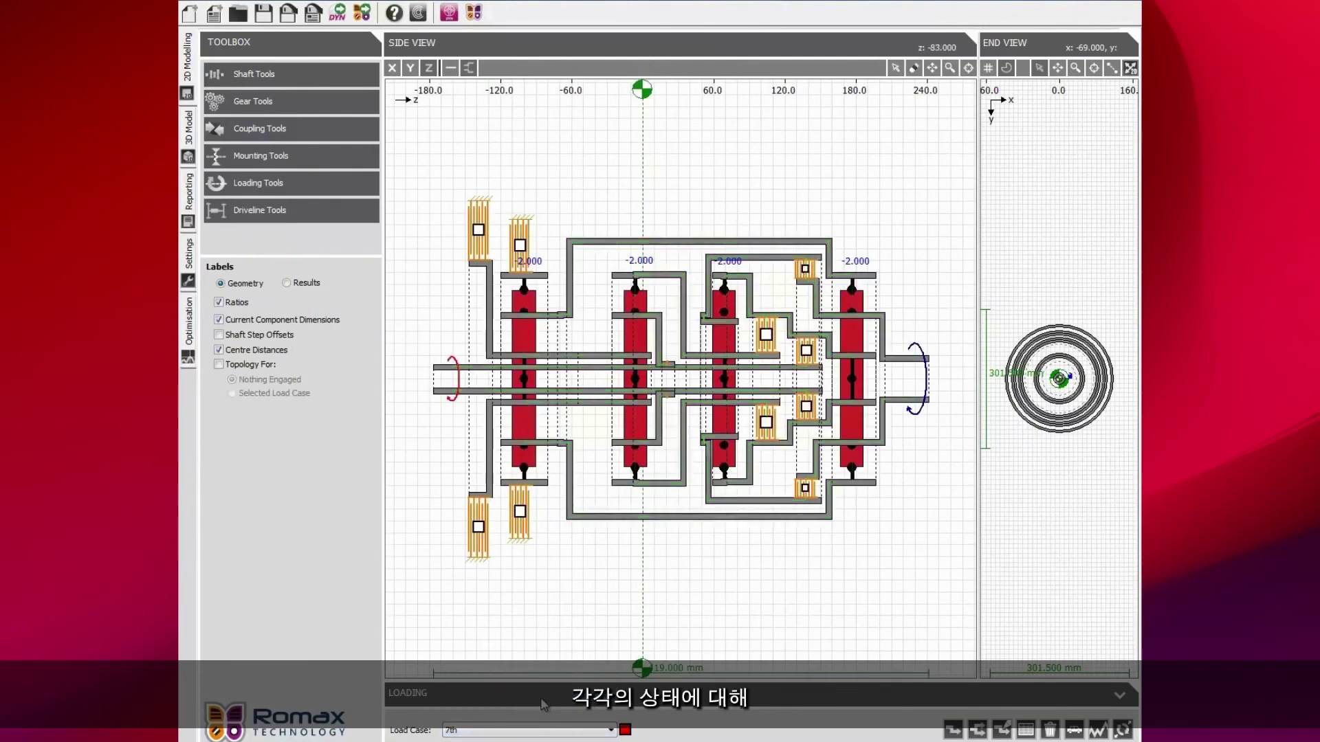
{"action": "left_click", "coordinate": [478, 232]}
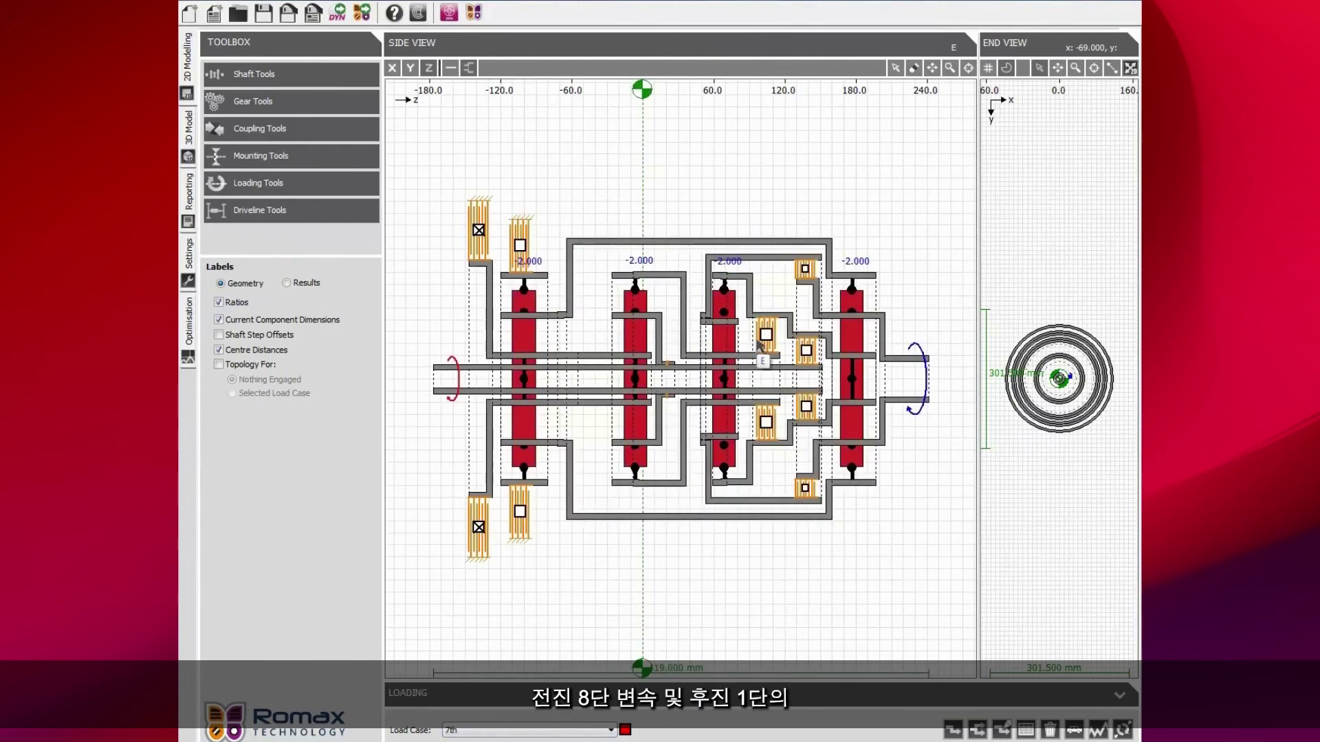
{"action": "left_click", "coordinate": [807, 351]}
{"action": "left_click", "coordinate": [805, 270]}
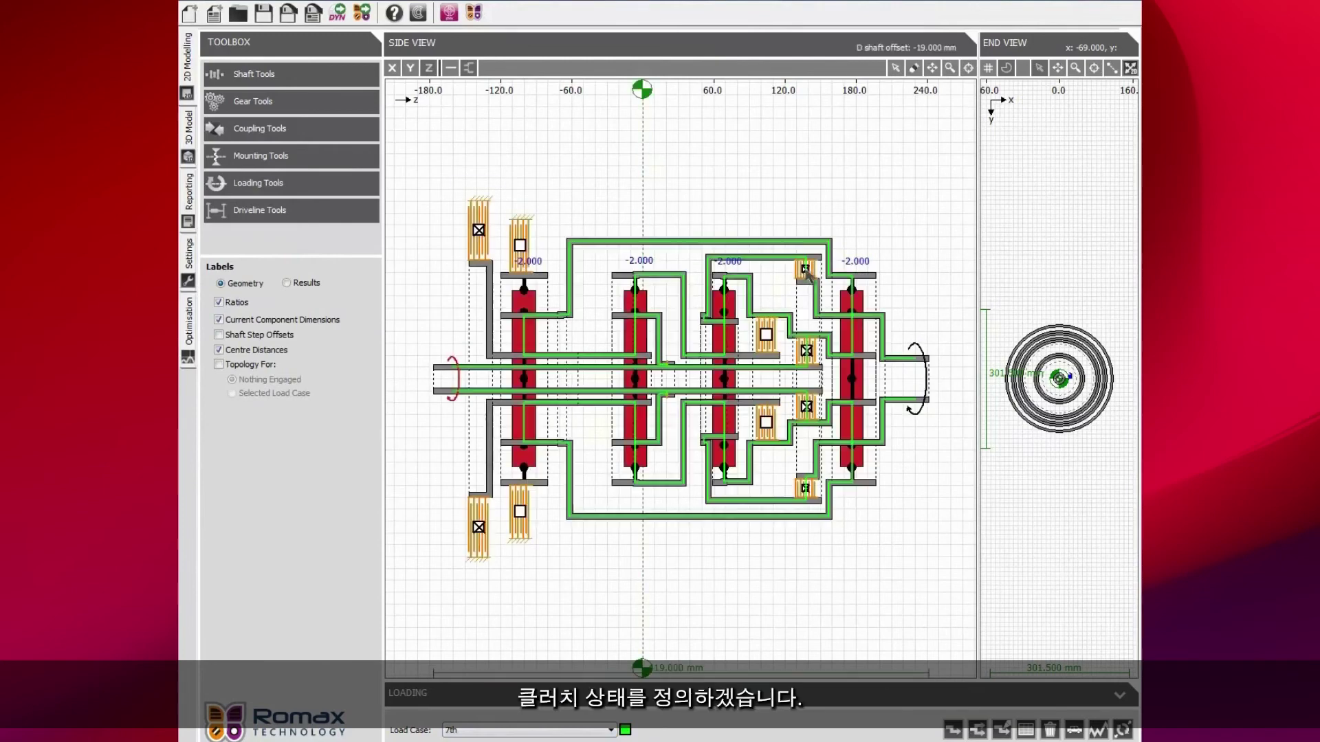
For the 8th load case, engage brake A and clutches D and E.
{"action": "left_click", "coordinate": [520, 731]}
{"action": "left_click", "coordinate": [518, 713]}
{"action": "left_click", "coordinate": [478, 230]}
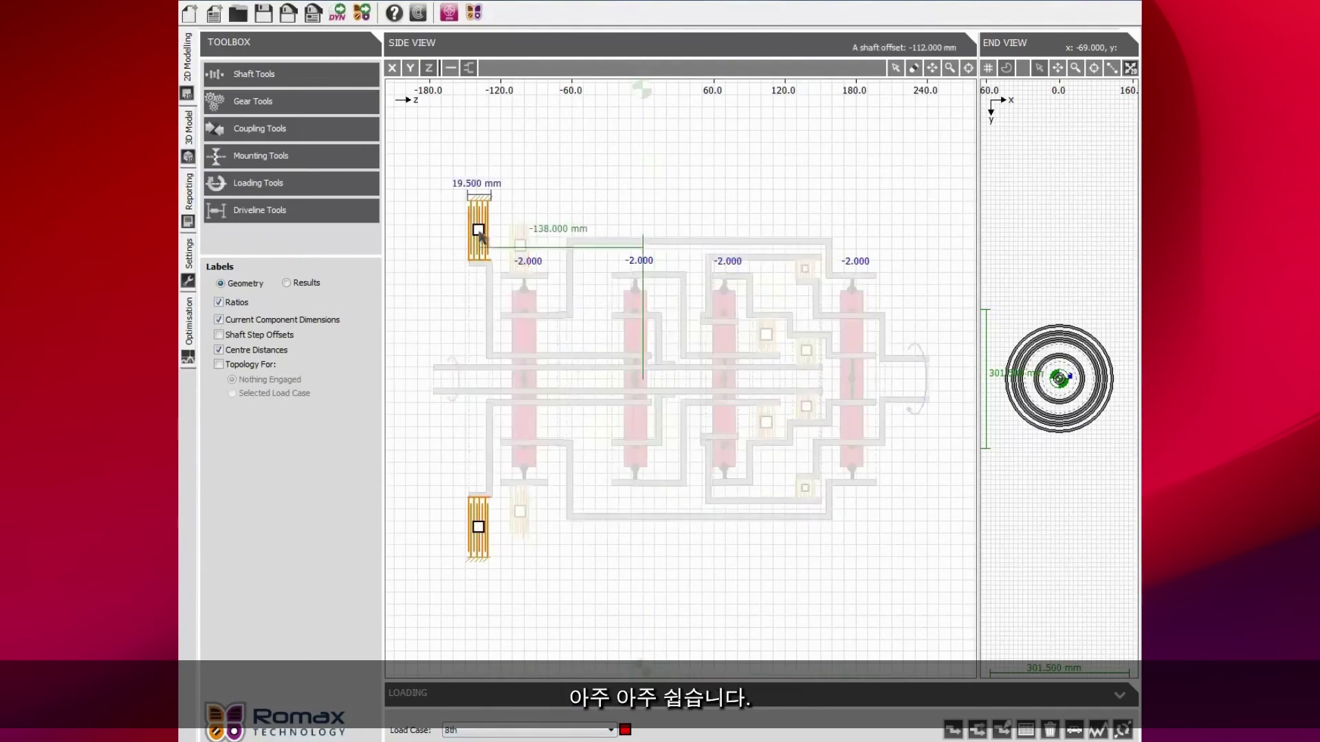
{"action": "left_click", "coordinate": [805, 269]}
Engage A, B and D for the Rev load case, and accept the load case table with its speeds and torques.
{"action": "left_click", "coordinate": [546, 730]}
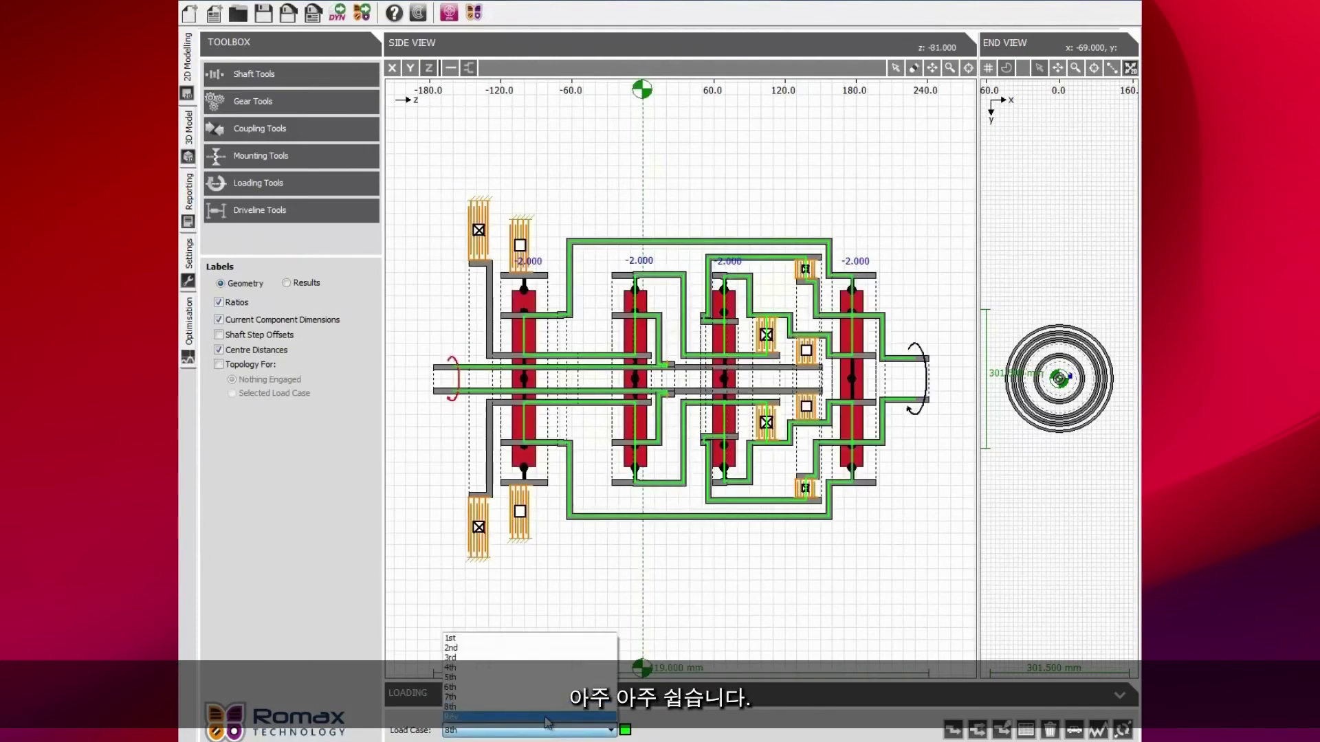
{"action": "left_click", "coordinate": [548, 723]}
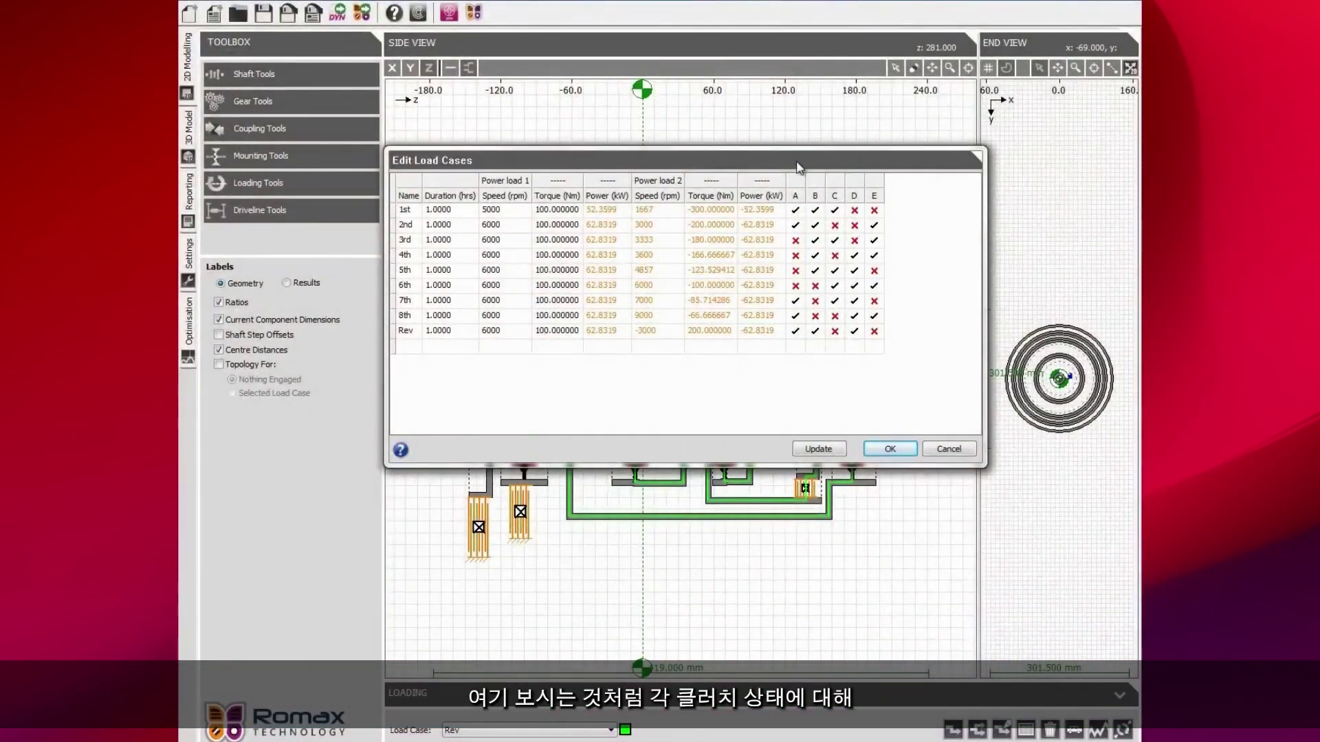
{"action": "left_click", "coordinate": [891, 450]}
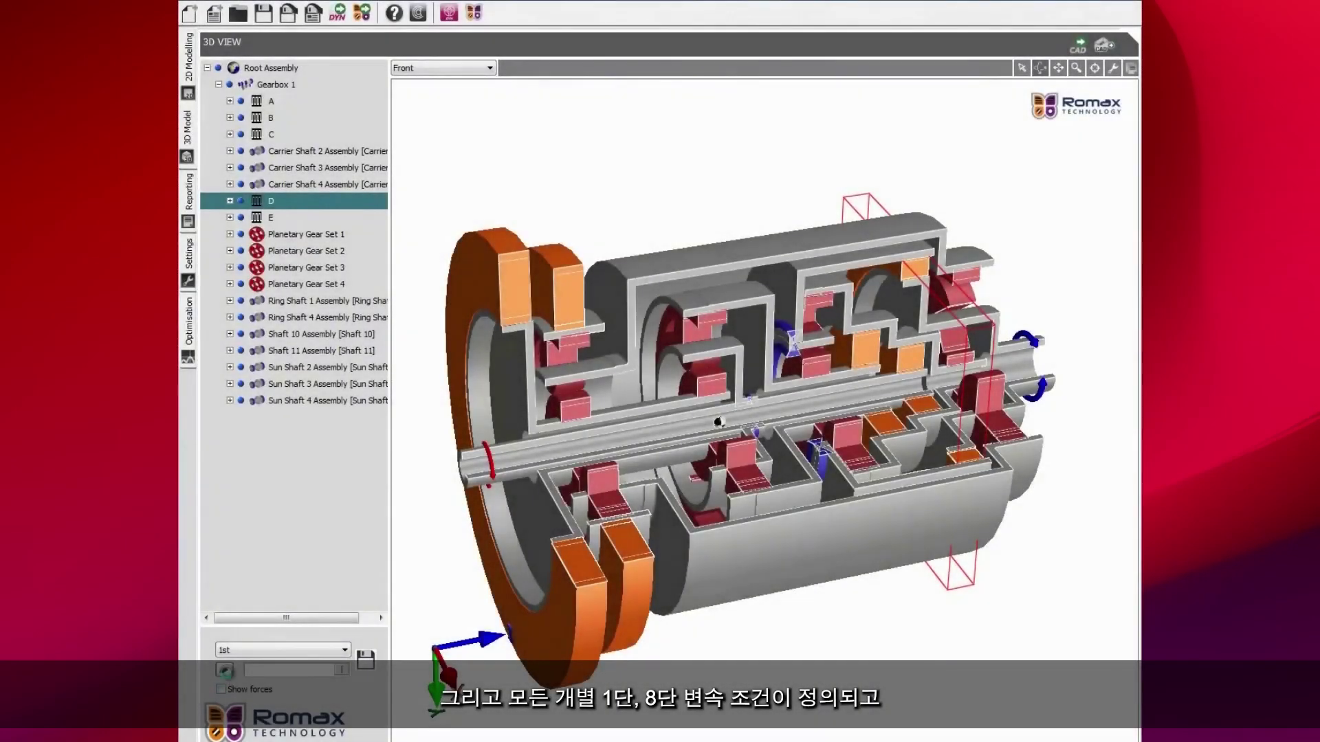
Animate the gearbox's 3D model in turn for the 1st, 2nd and 3rd load cases.
{"action": "left_click", "coordinate": [225, 670]}
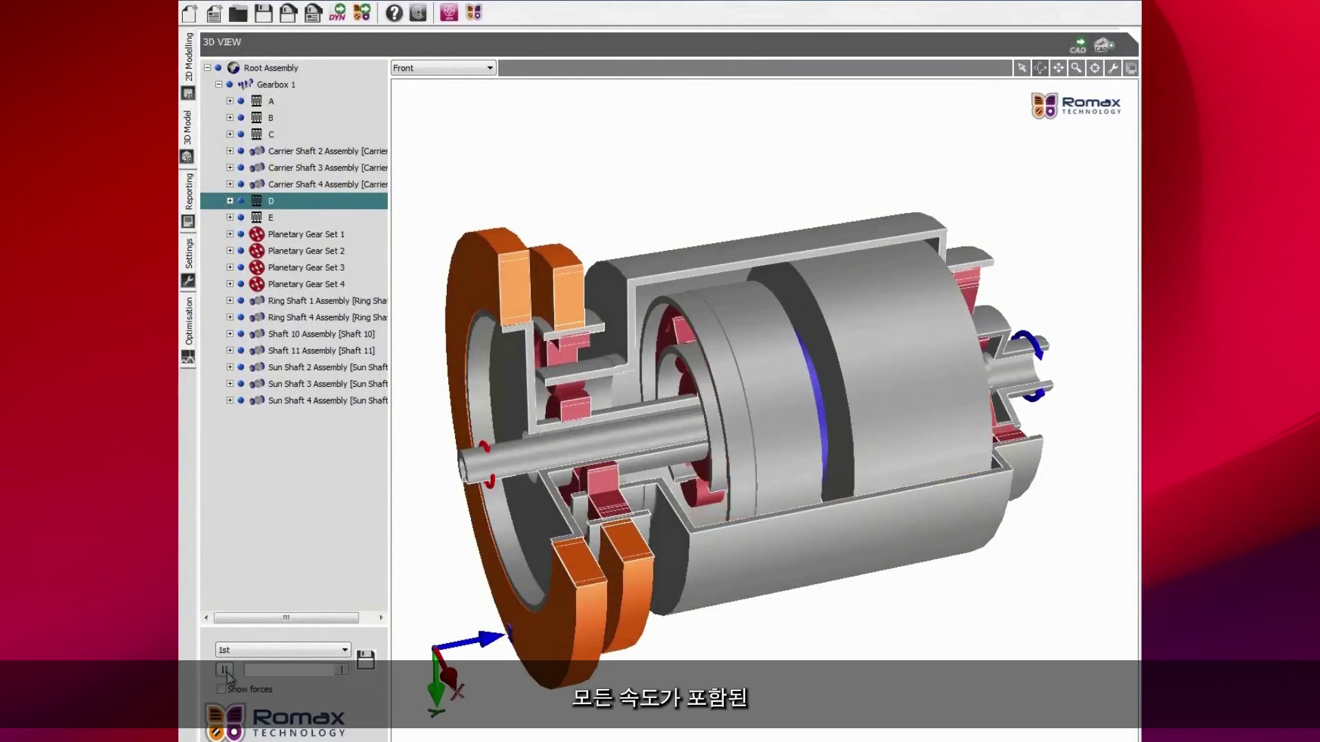
{"action": "left_click", "coordinate": [259, 651]}
{"action": "scroll", "coordinate": [259, 677], "scroll_direction": "up", "scroll_amount": 2}
{"action": "left_click", "coordinate": [227, 674]}
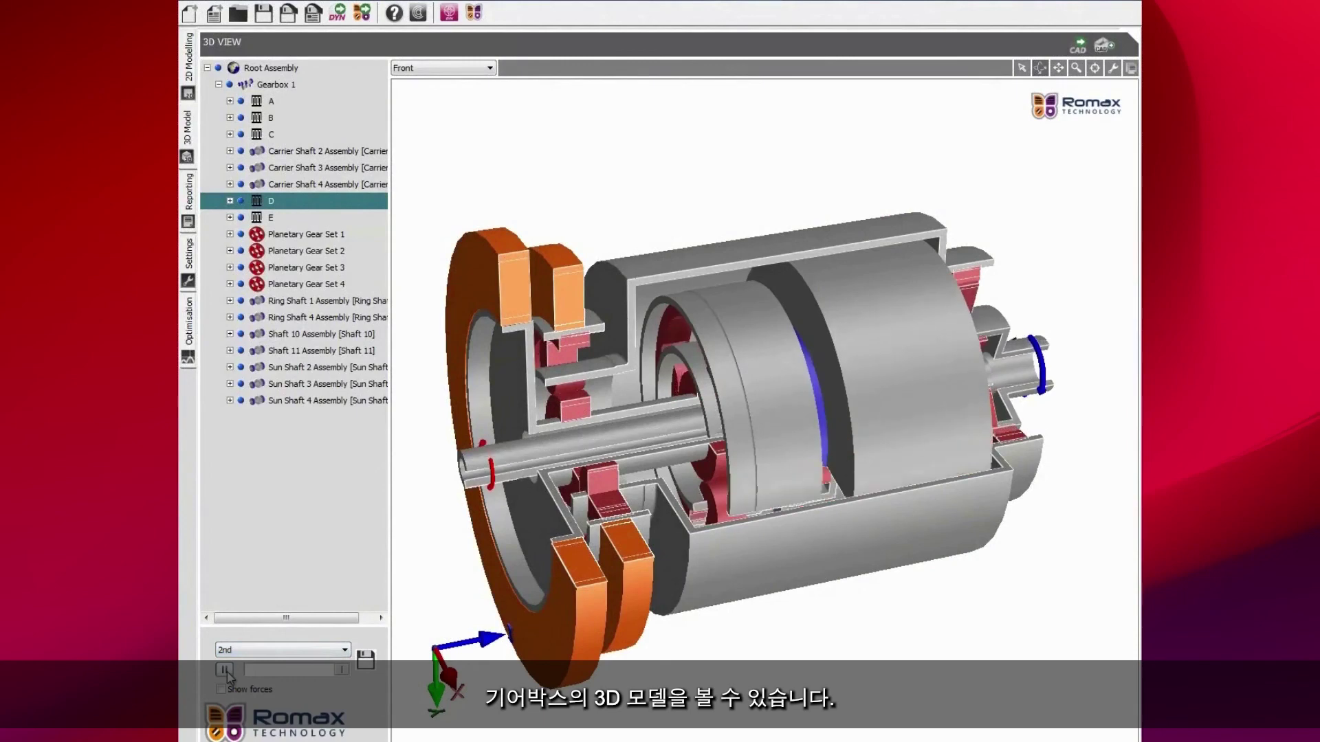
{"action": "left_click", "coordinate": [258, 658]}
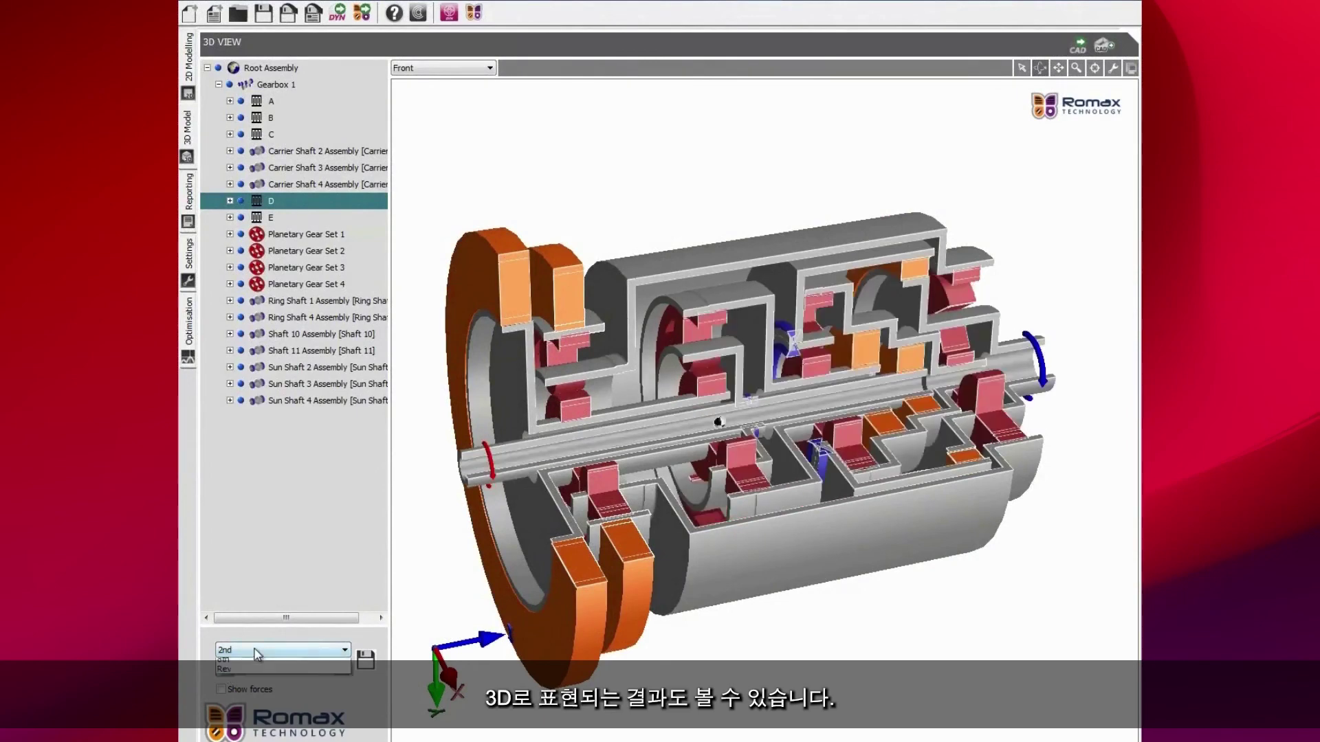
{"action": "left_click", "coordinate": [251, 684]}
{"action": "left_click", "coordinate": [224, 669]}
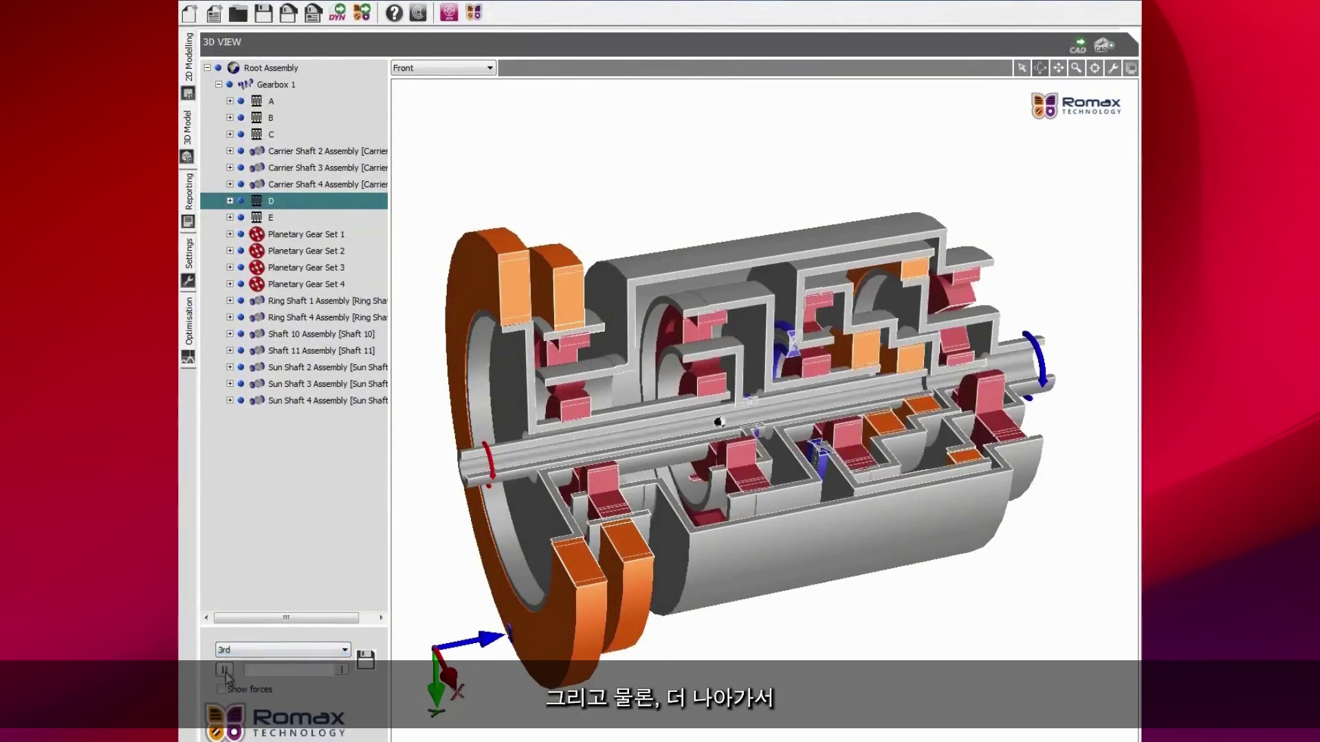